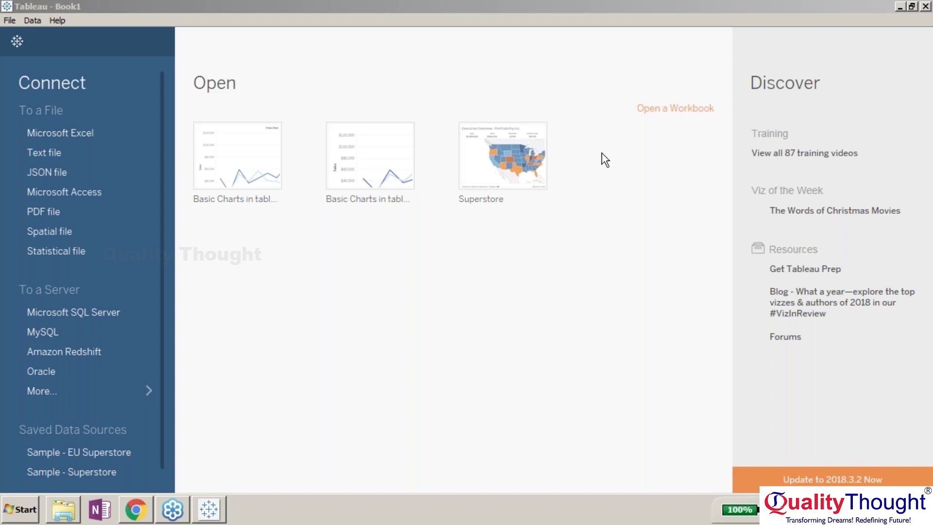
click(364, 167)
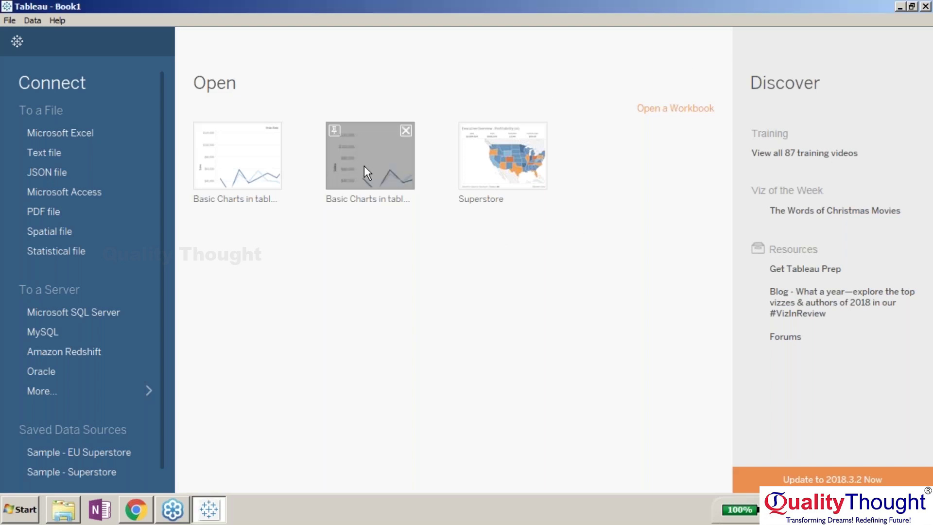
click(363, 166)
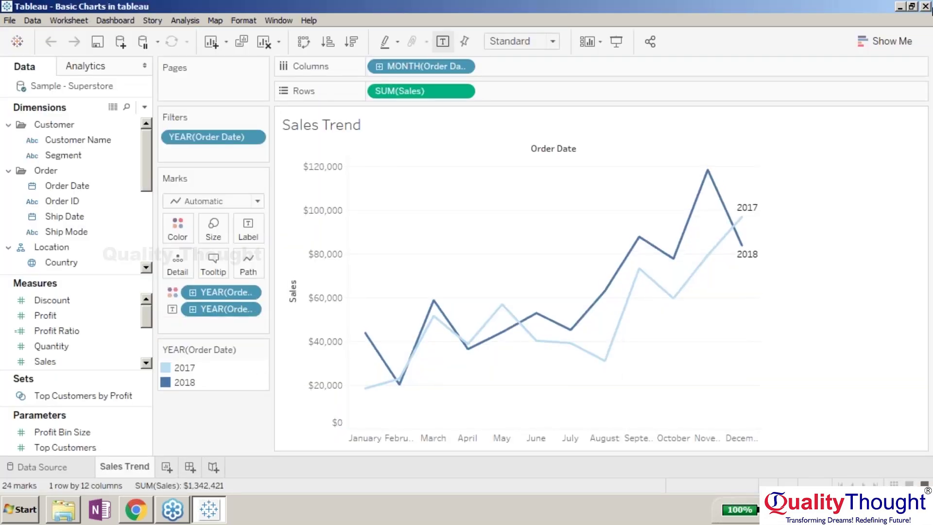
click(925, 8)
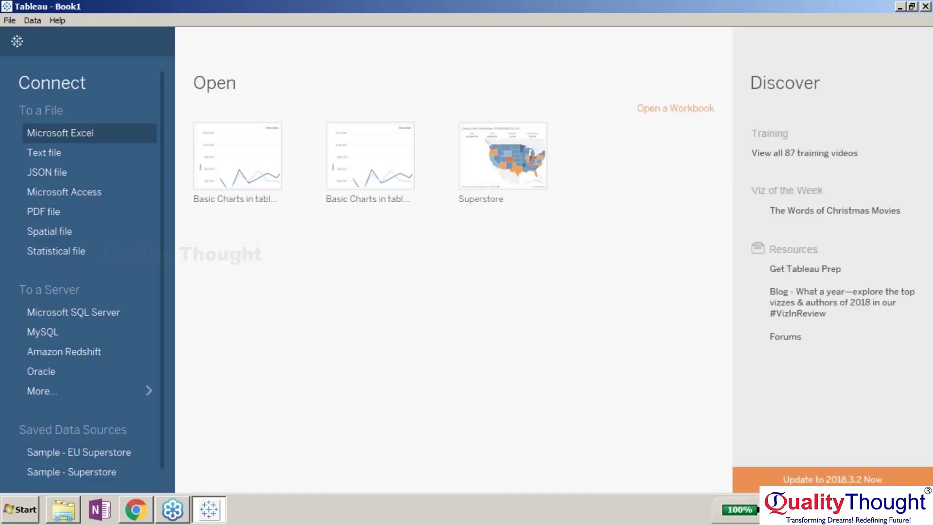
Step: Open the first recent Basic Charts in tableau workbook and add a new blank worksheet to it
click(238, 155)
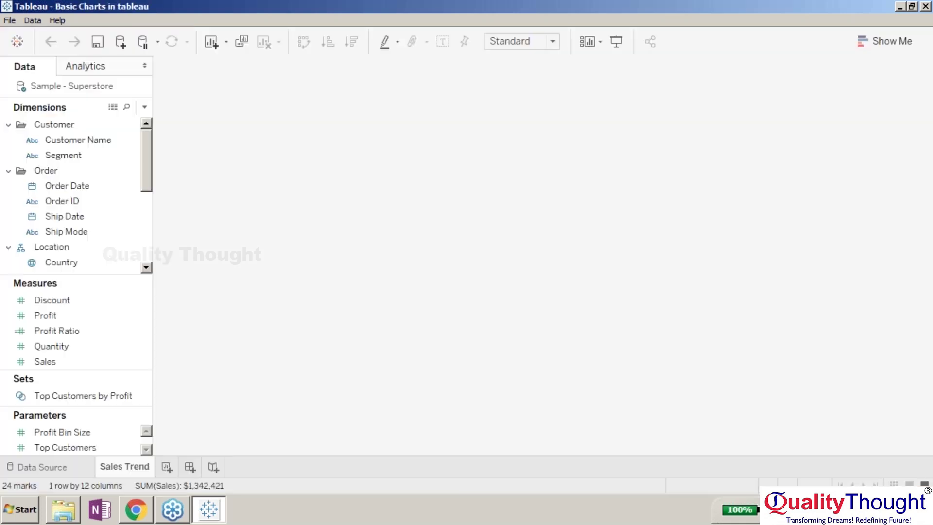
click(163, 467)
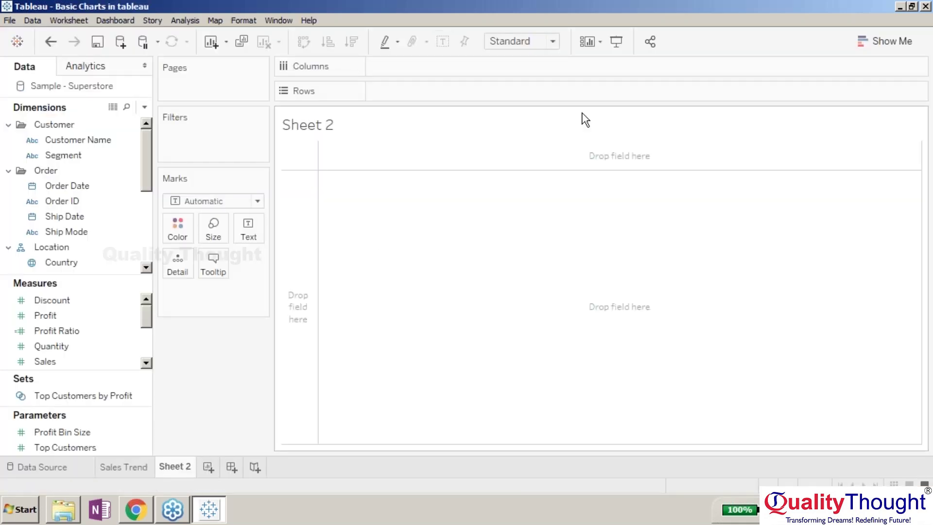
Step: Float the Show Me chart gallery over the blank sheet, examine the available chart types, and close it
click(880, 53)
drag(881, 49, 756, 47)
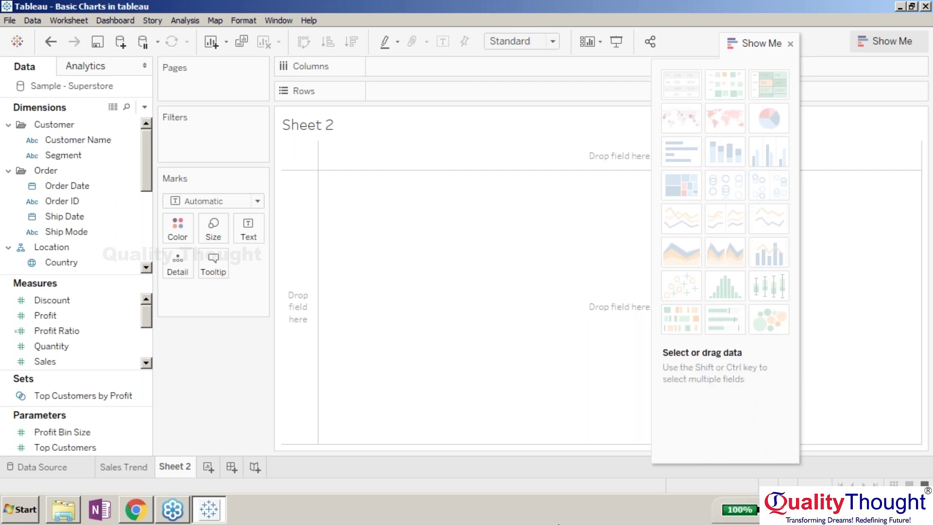
click(559, 523)
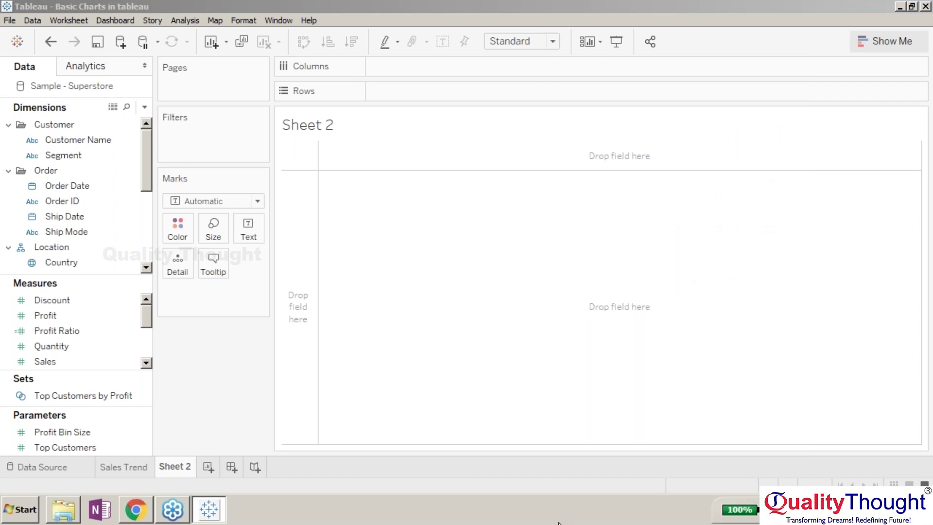
click(766, 8)
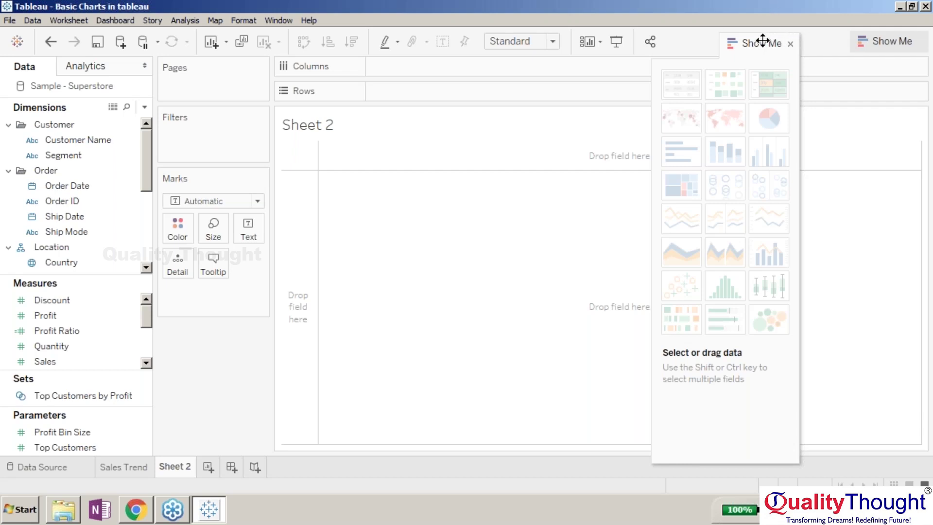
drag(762, 43, 762, 39)
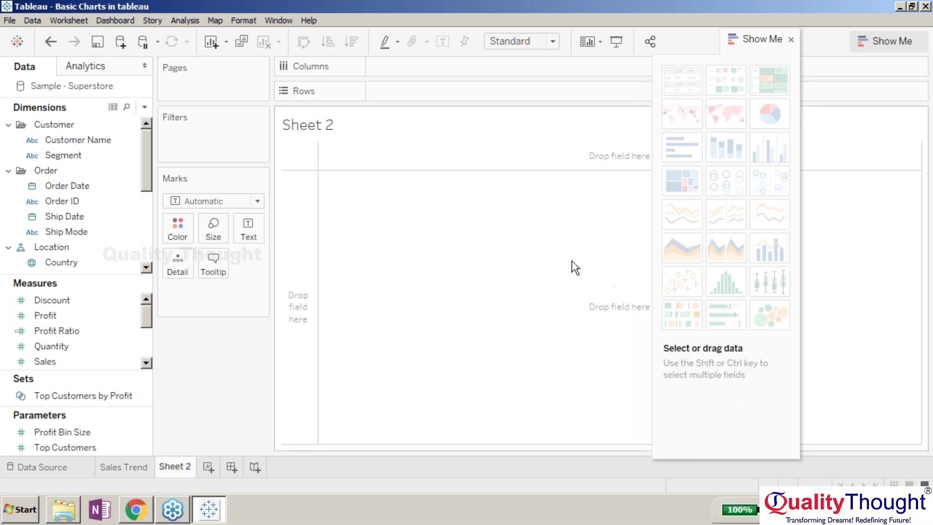
click(791, 40)
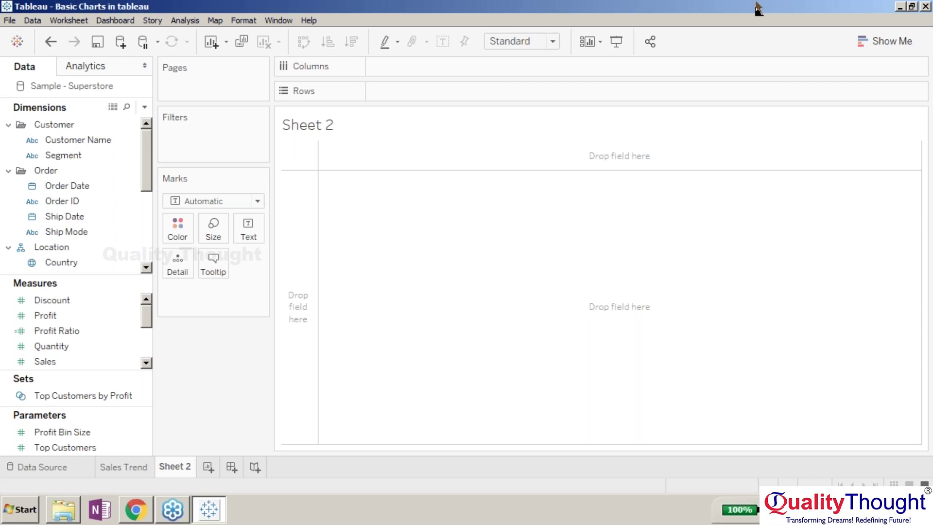
click(870, 40)
drag(866, 37, 662, 49)
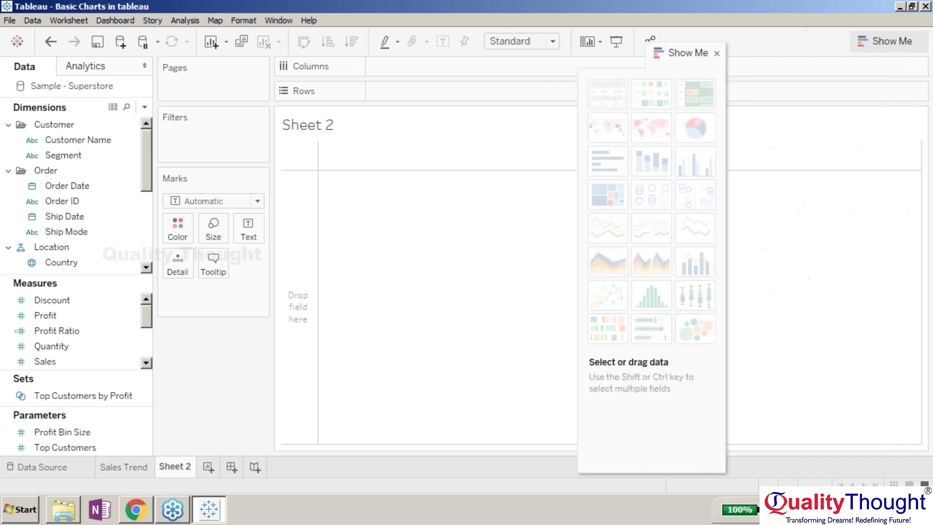
mouse_move(615, 90)
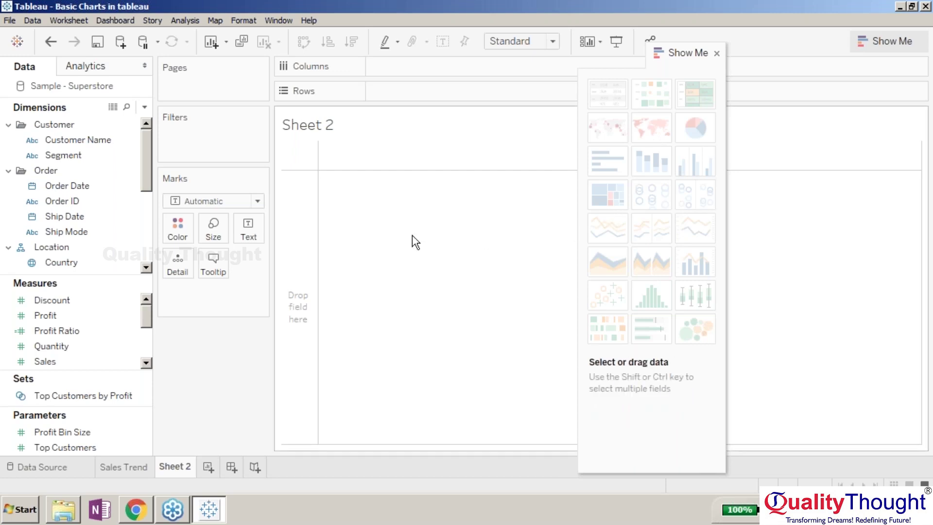
click(717, 53)
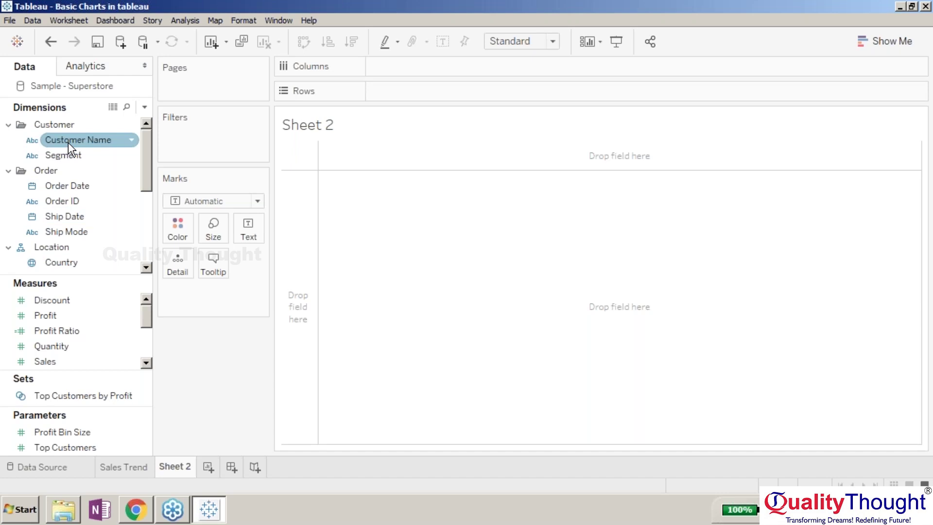
Step: Plot the Country dimension as a map on Sheet 2 and convert it to a filled map with Show Me
drag(68, 142, 109, 142)
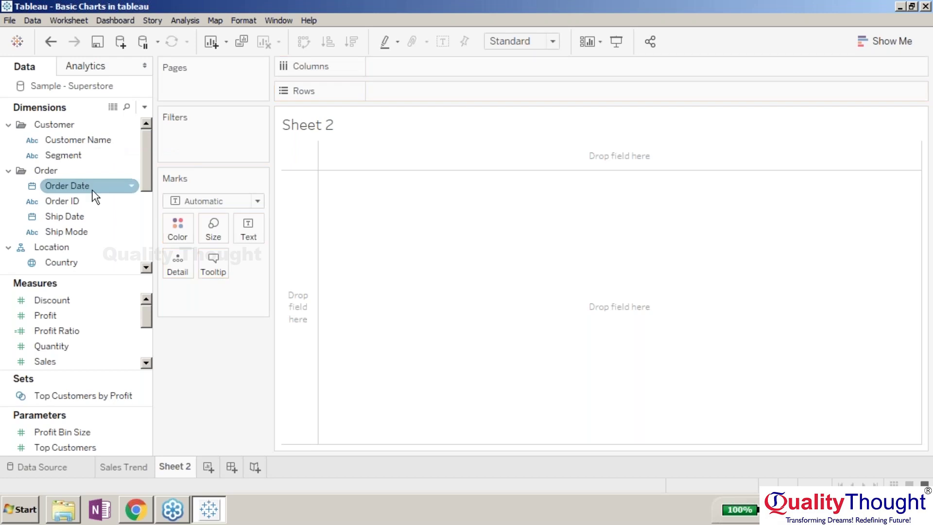
drag(55, 265, 348, 243)
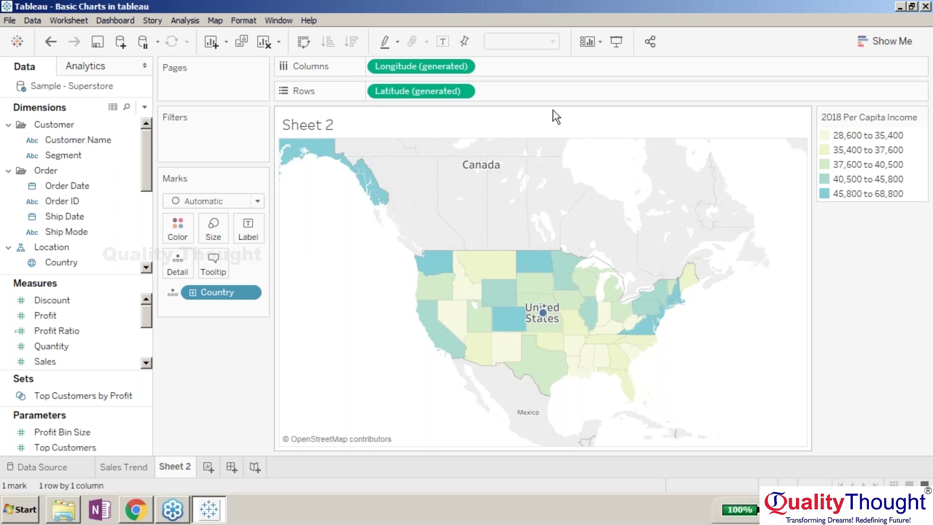
click(882, 41)
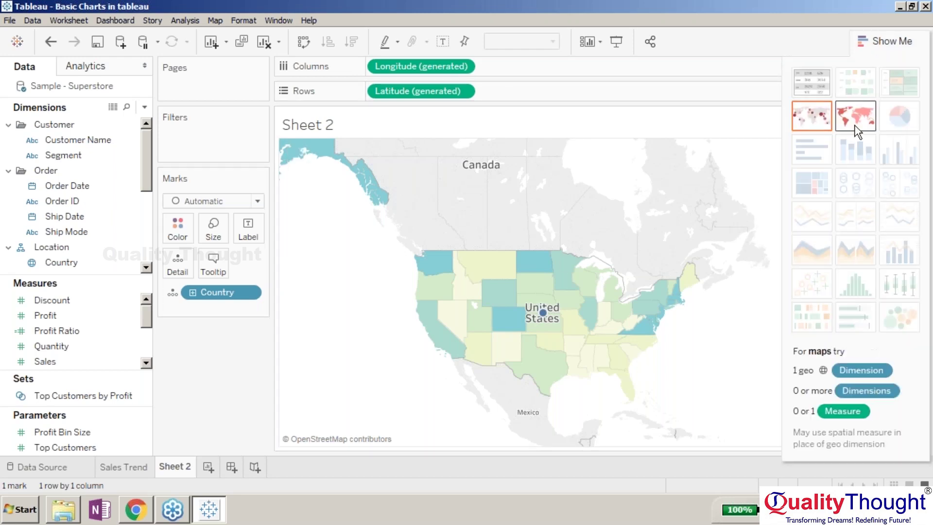
click(855, 127)
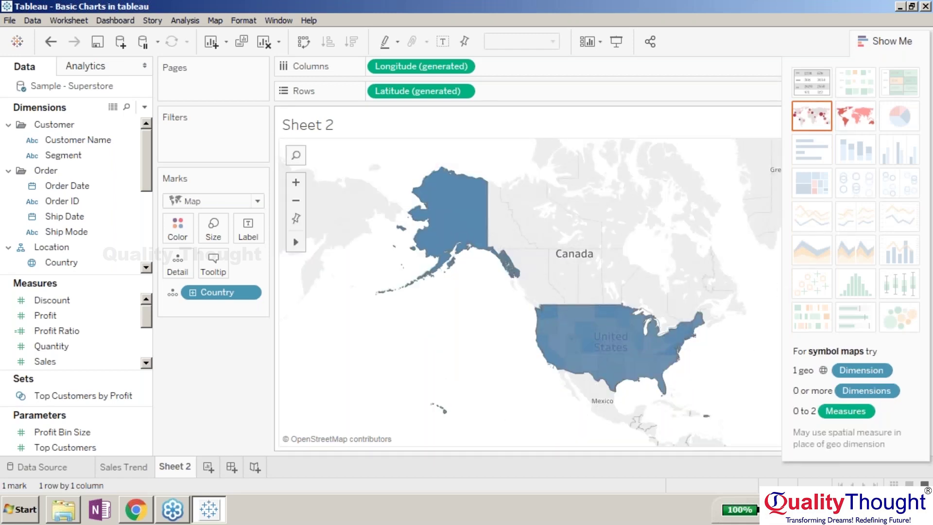
Step: Color the filled map by the Sales measure and enlarge the view on the United States
mouse_move(72, 360)
mouse_down()
mouse_move(146, 301)
mouse_move(177, 227)
mouse_up()
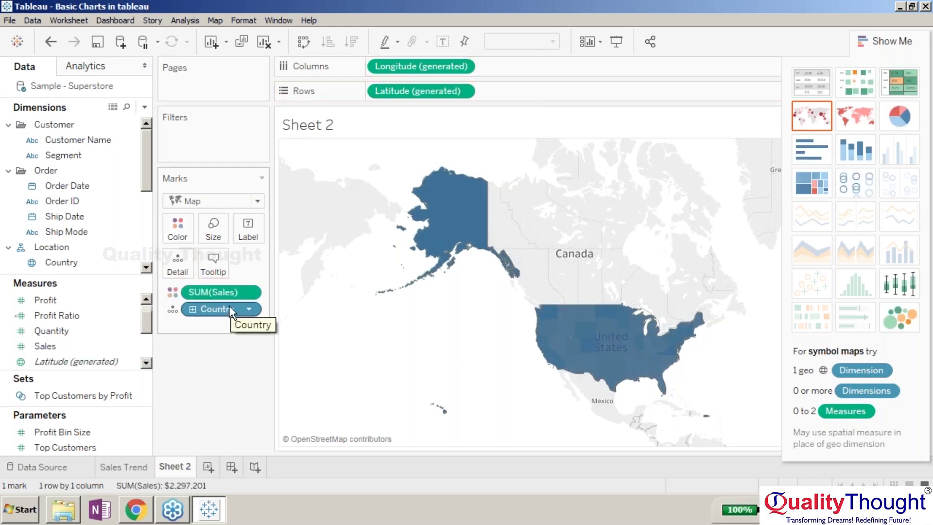
right_click(671, 328)
key(Escape)
double_click(645, 402)
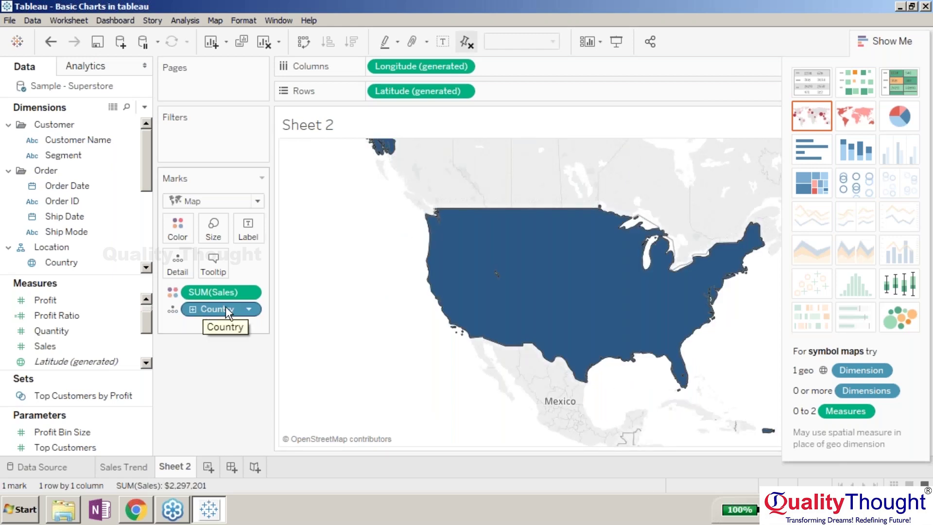
Step: Move Sales from Color to Size on the Marks card and reset the map to its automatic view
drag(212, 292, 213, 229)
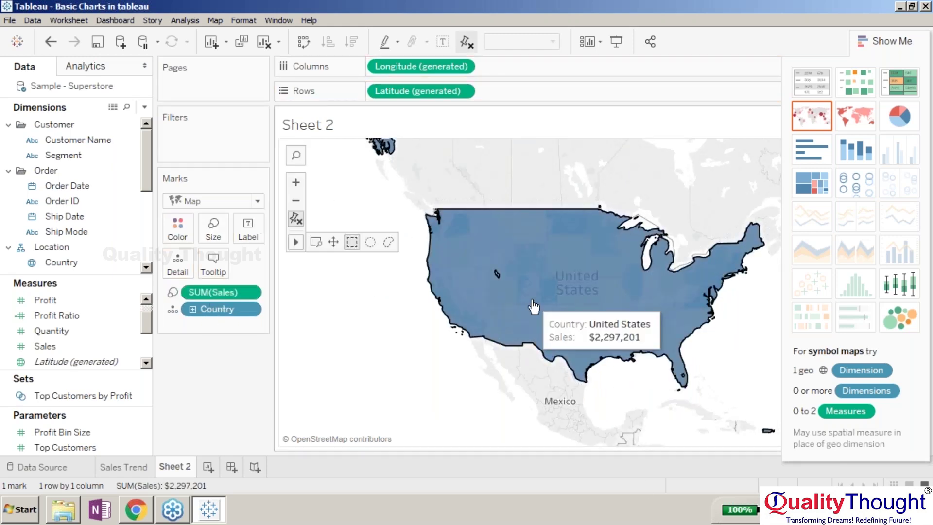
right_click(514, 281)
mouse_move(575, 377)
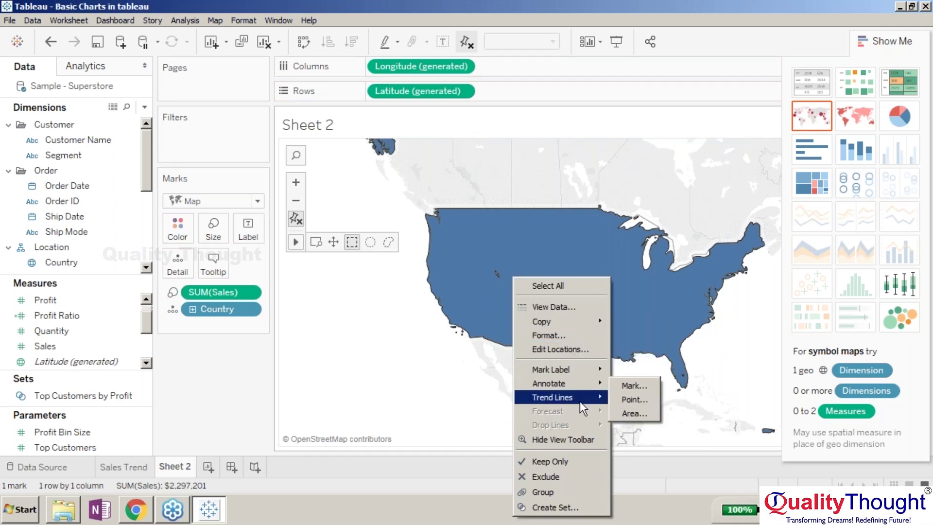
click(296, 220)
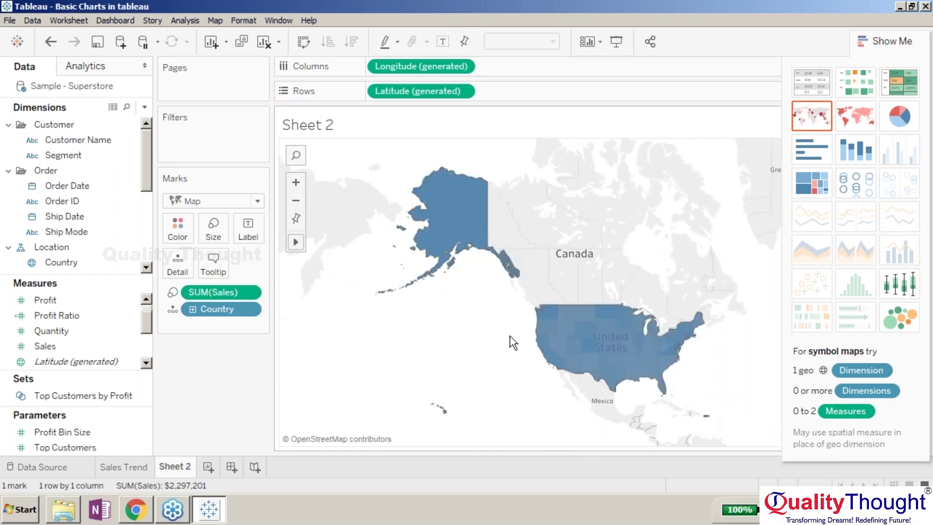
Step: Drill the map down from Country to State and remove Country from the Marks card
mouse_move(547, 353)
click(192, 309)
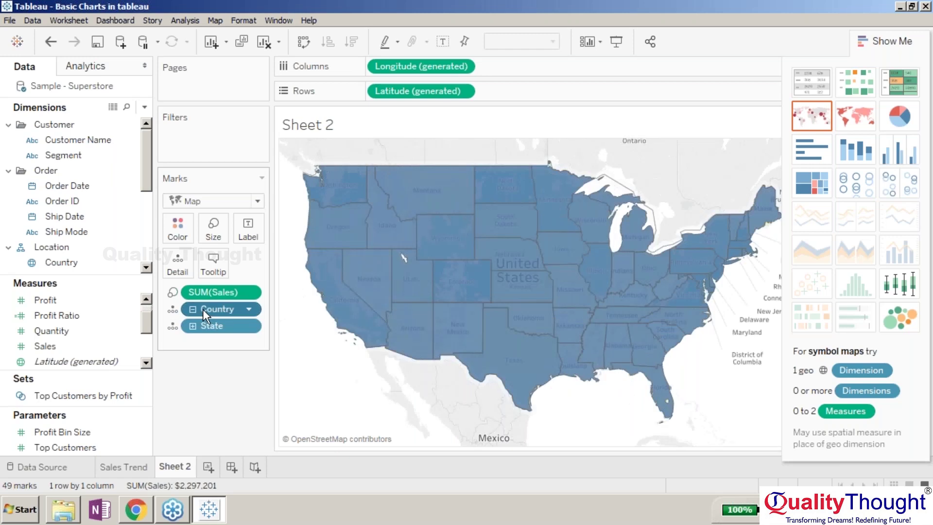
drag(203, 310, 214, 384)
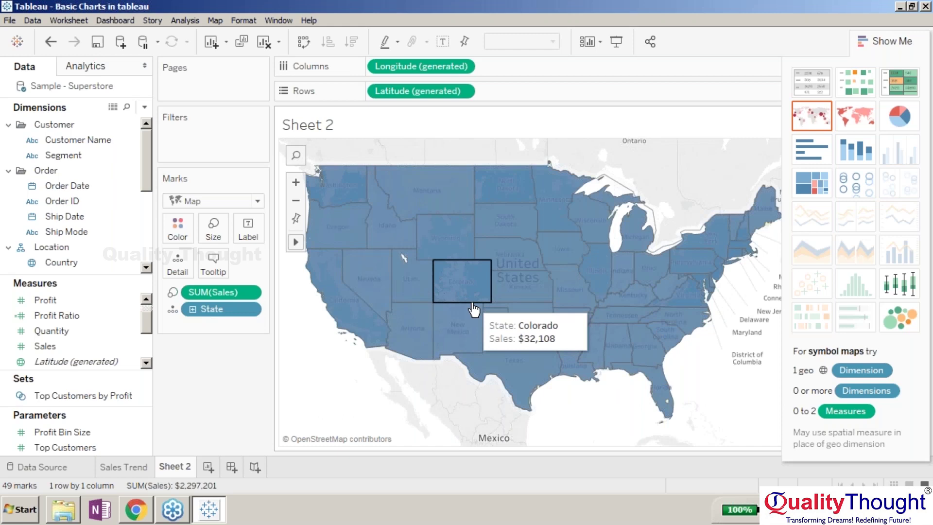
Step: Move Sales to Color to shade the states and reapply the filled map type from Show Me
mouse_move(231, 291)
mouse_down()
mouse_move(191, 257)
mouse_move(178, 227)
mouse_up()
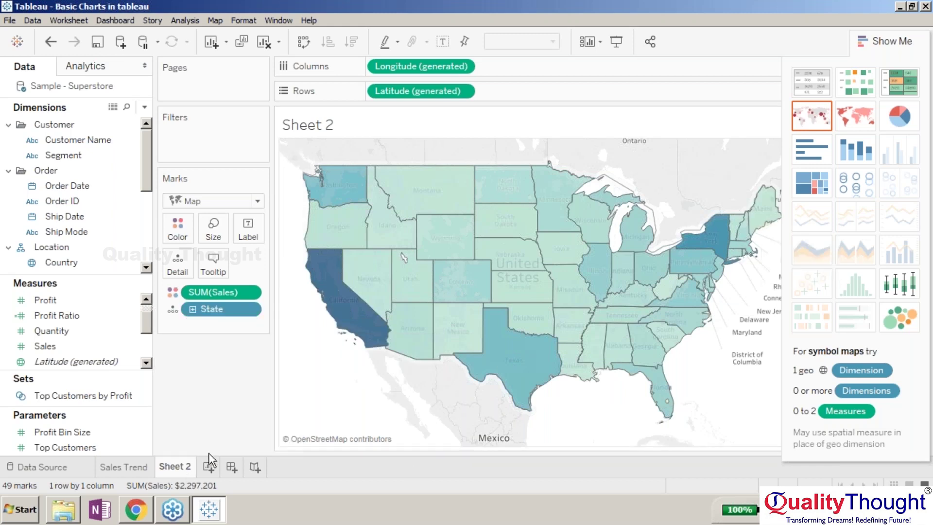
click(854, 128)
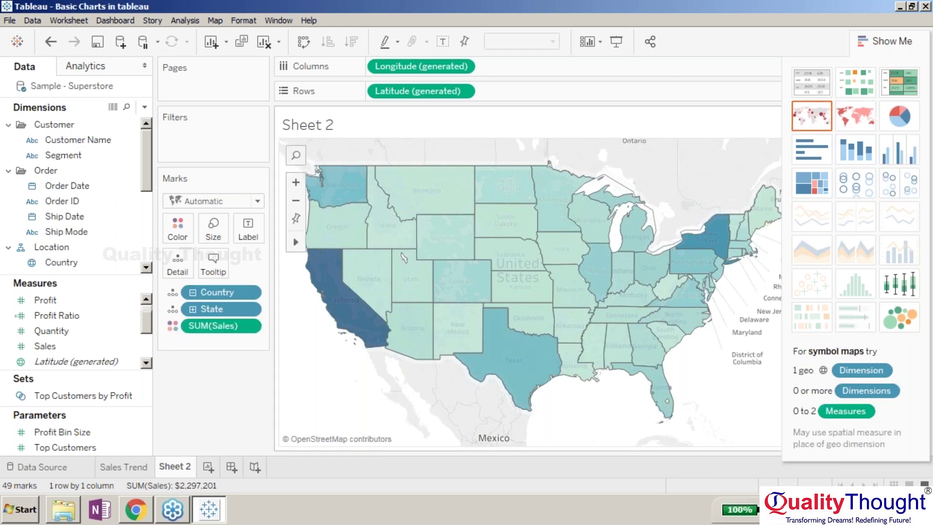
click(209, 291)
key(Delete)
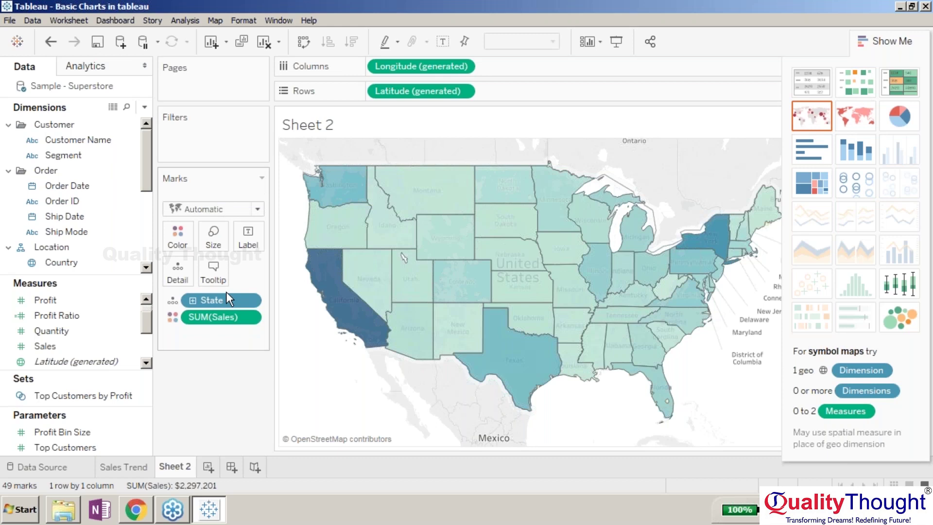
key(ctrl+z)
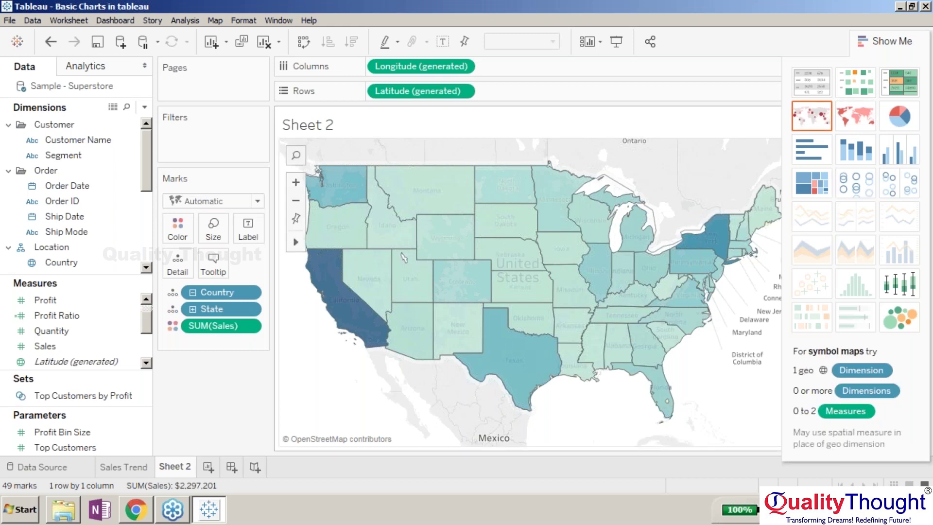
Step: Rename the Sheet 2 worksheet as Maps
right_click(179, 464)
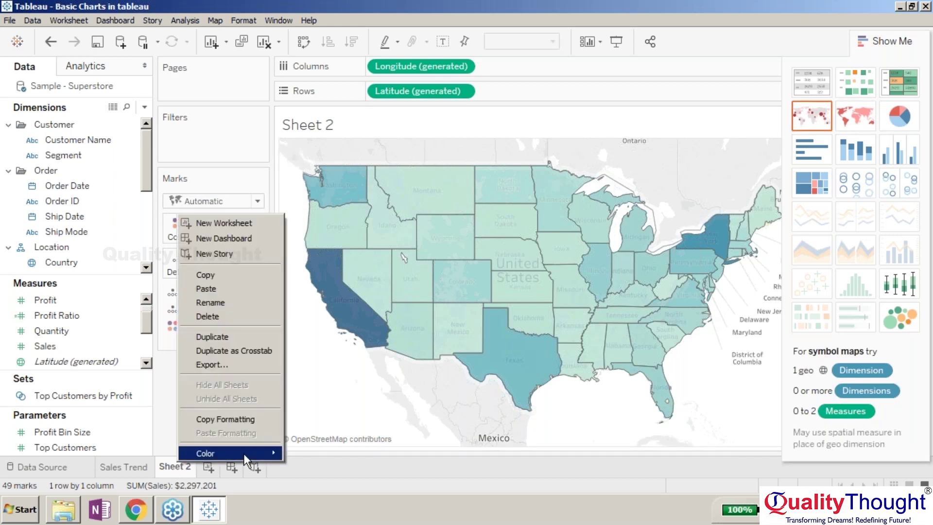
click(262, 302)
text(Maps)
key(Return)
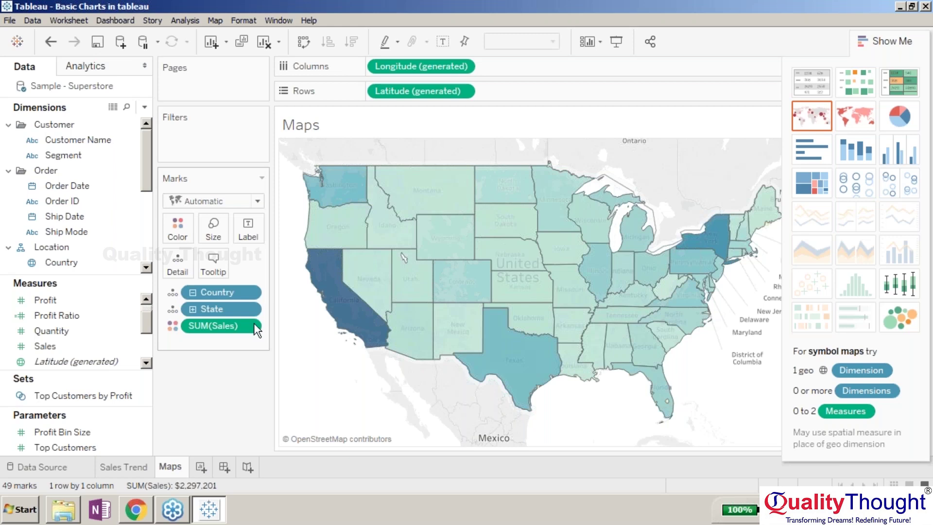
Step: Add a new blank worksheet and place the Profit Ratio measure on Size in its Marks card
click(200, 467)
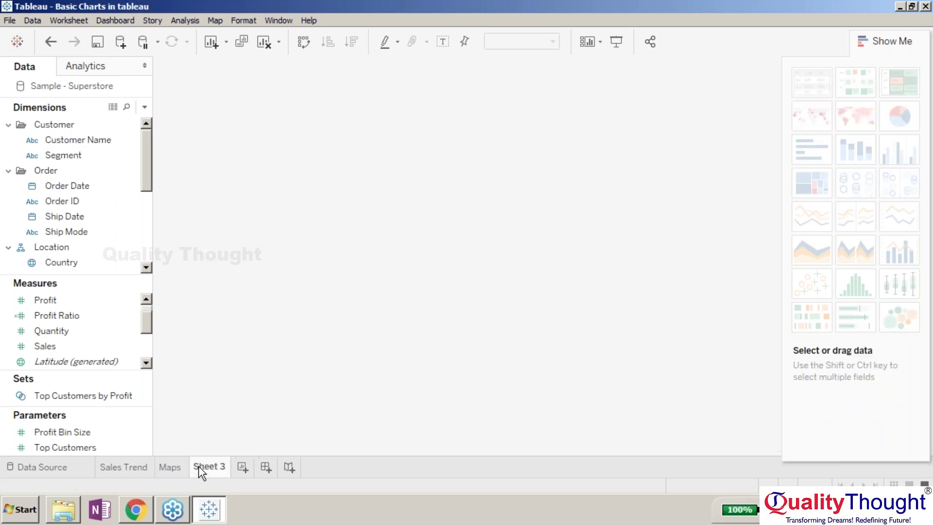
click(59, 330)
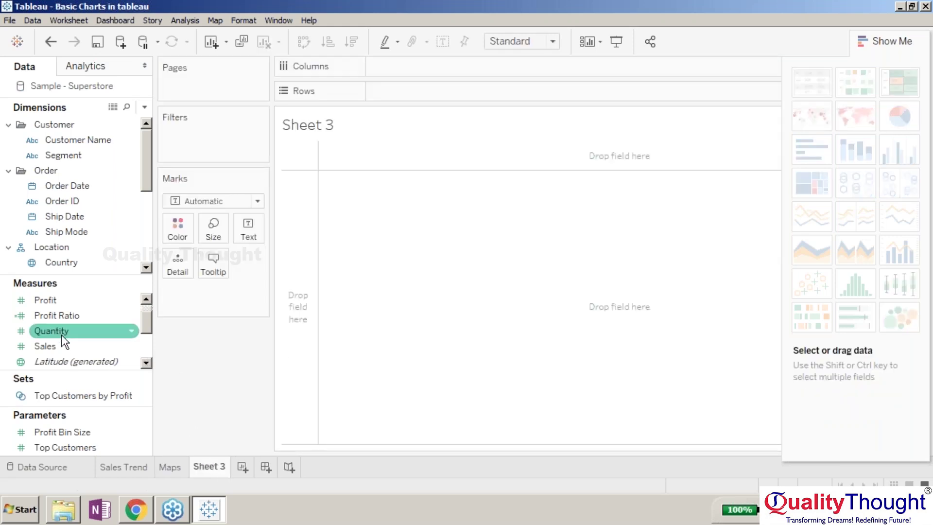
click(62, 346)
drag(85, 345, 66, 353)
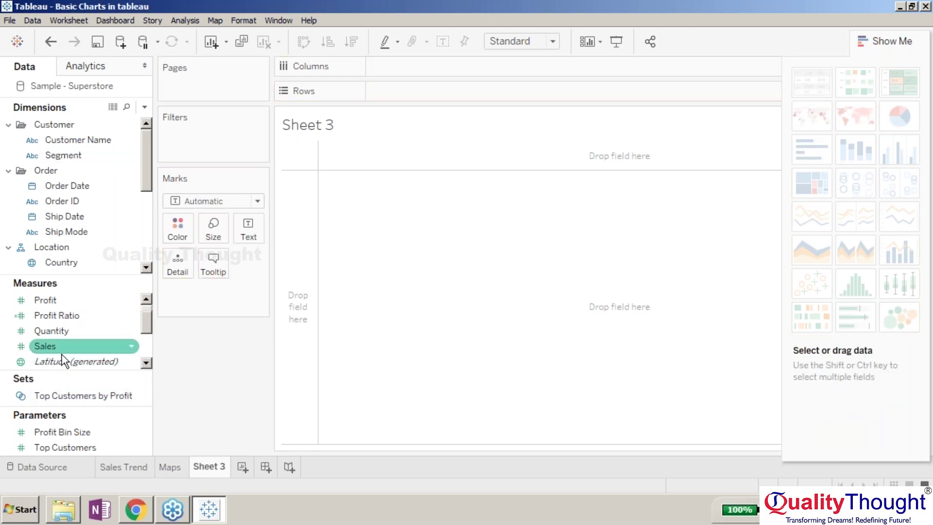
click(82, 315)
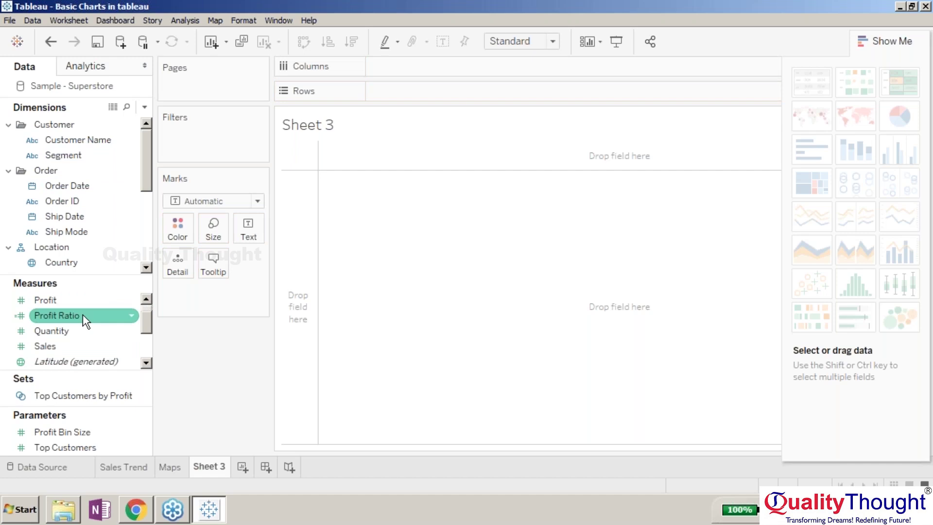
mouse_move(82, 314)
mouse_down()
mouse_move(92, 325)
mouse_move(170, 218)
mouse_move(180, 226)
mouse_move(208, 215)
mouse_move(244, 235)
mouse_up()
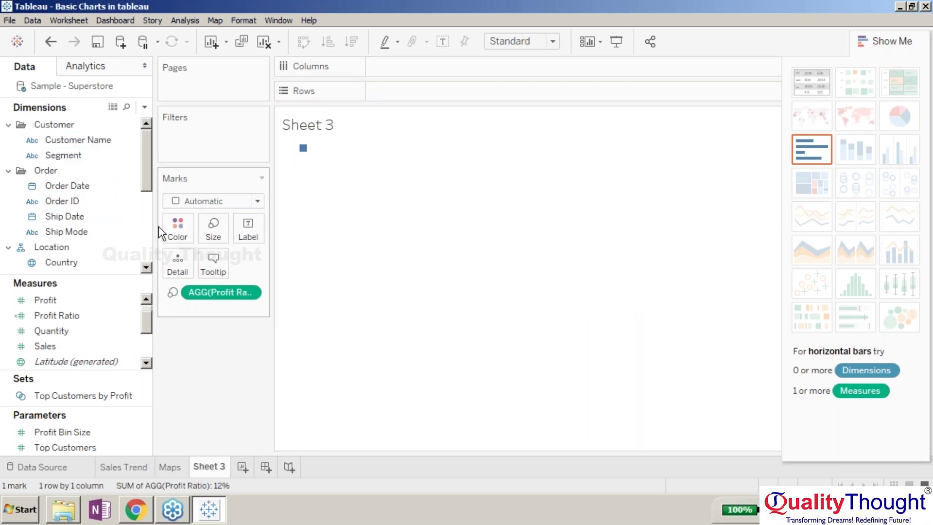
Step: Remove the existing Profit Ratio mark, plot City on the map, and encode the cities with Profit Ratio on both Color and Size
scroll(73, 224, down, 3)
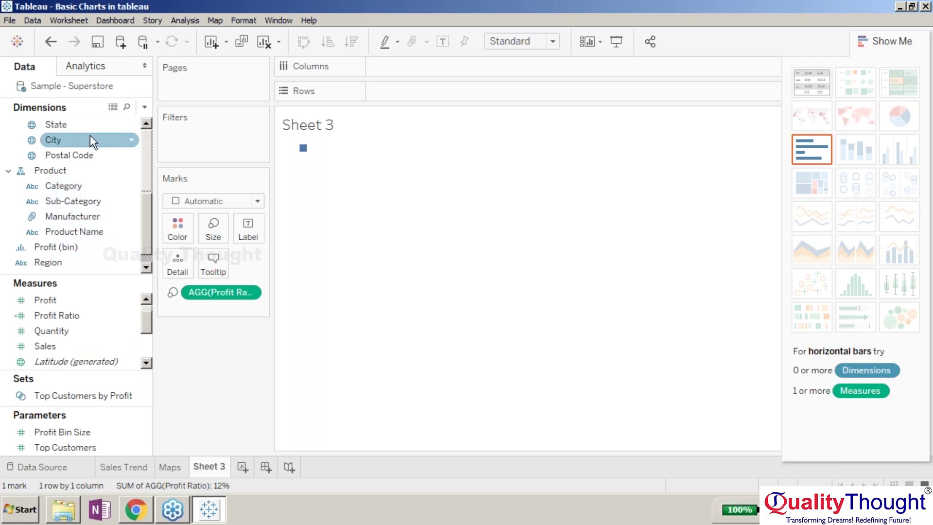
drag(89, 138, 381, 266)
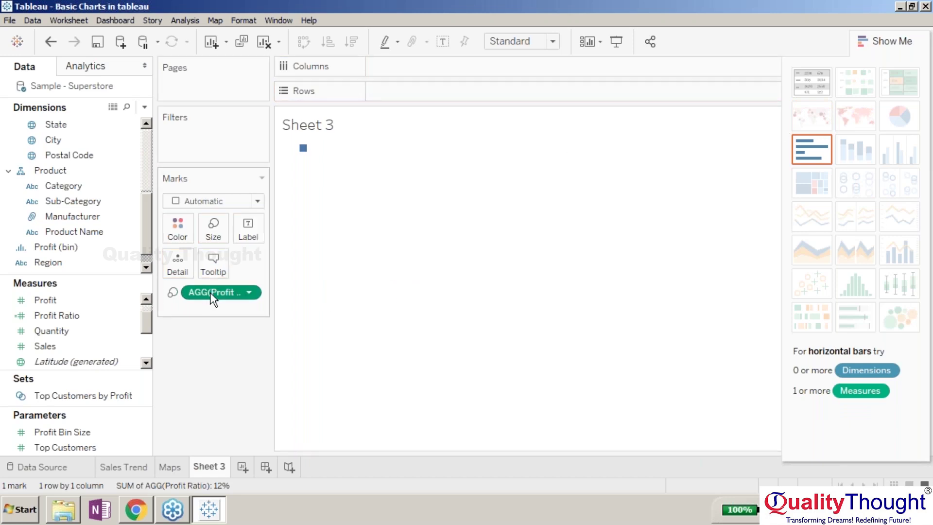
drag(210, 292, 73, 186)
click(62, 144)
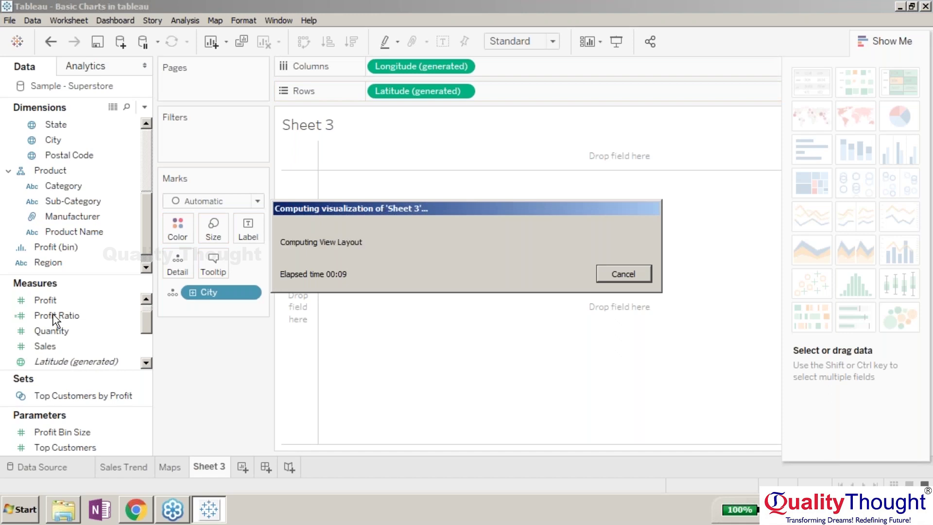
click(52, 315)
drag(54, 316, 172, 292)
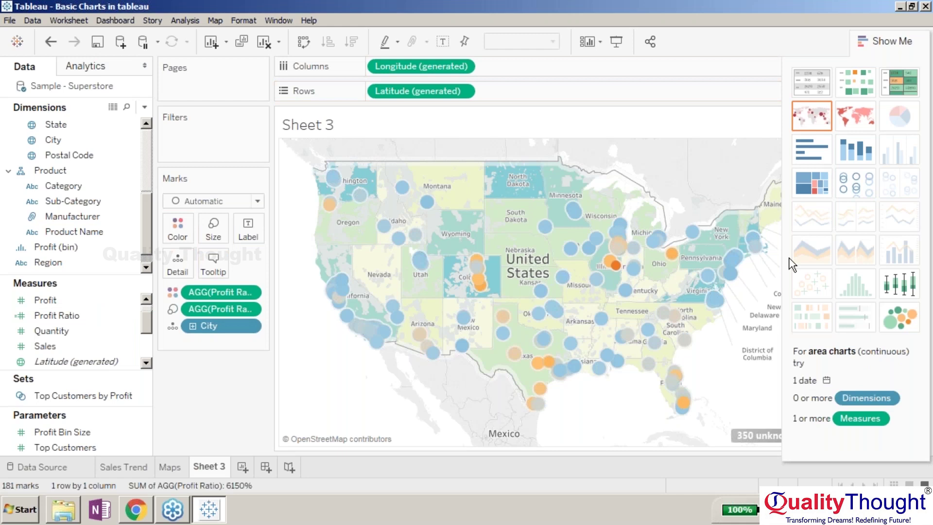
Step: Rename the Sheet 3 worksheet as Symbol Maps
right_click(222, 467)
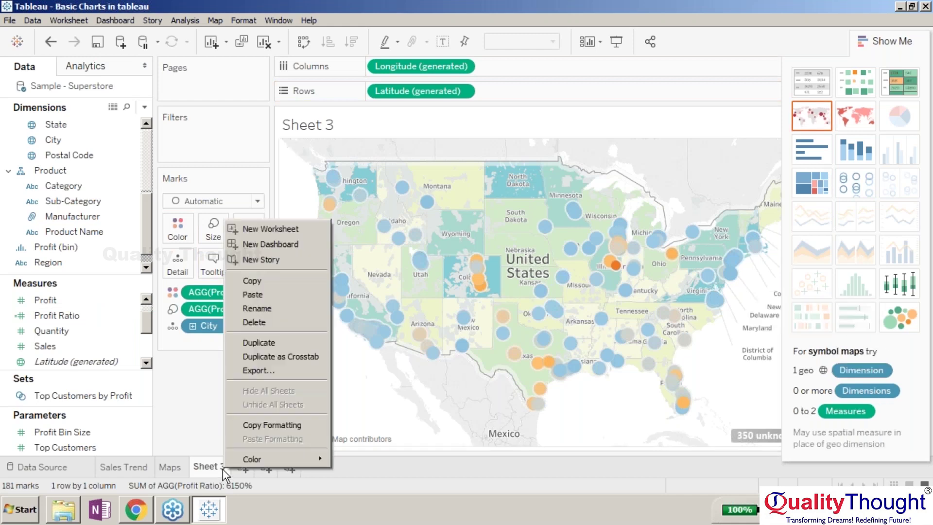
click(258, 312)
text(Symbol Maps)
key(Return)
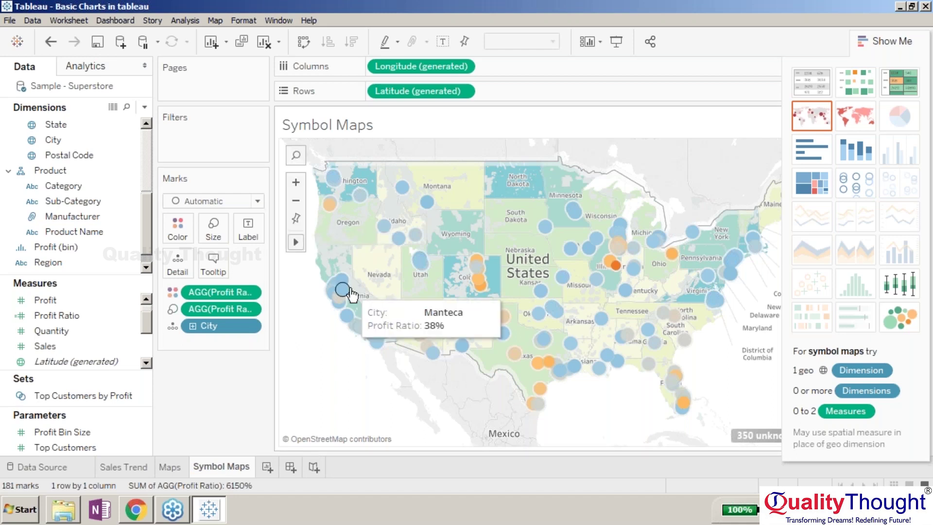
Step: Add a new blank worksheet and place Customer Name on Rows
click(268, 467)
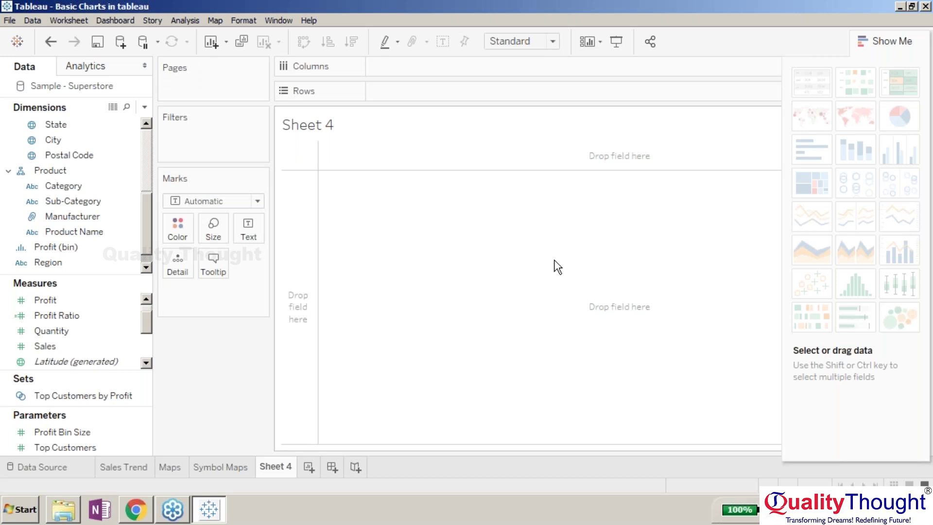
click(147, 135)
drag(112, 141, 379, 253)
Step: Add the Sales measure as the text values for each customer row
click(90, 314)
click(102, 329)
click(71, 315)
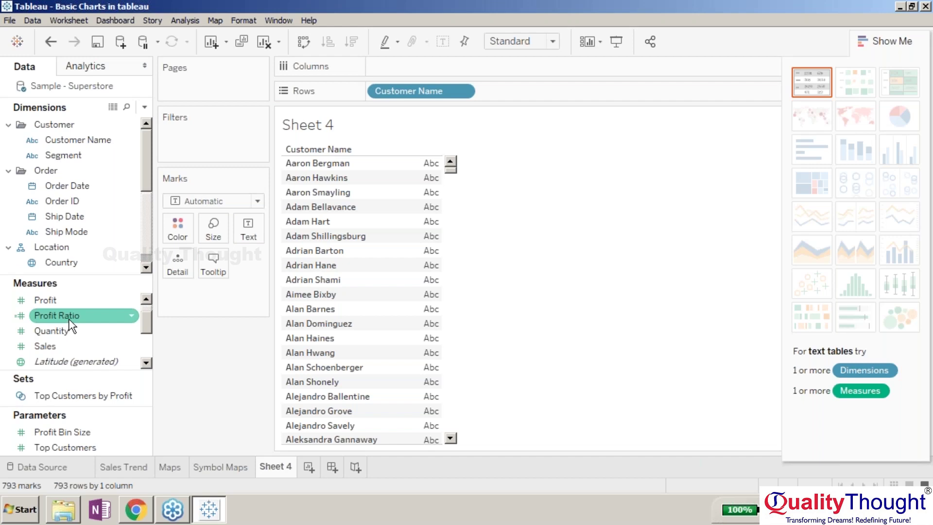
click(63, 305)
click(76, 334)
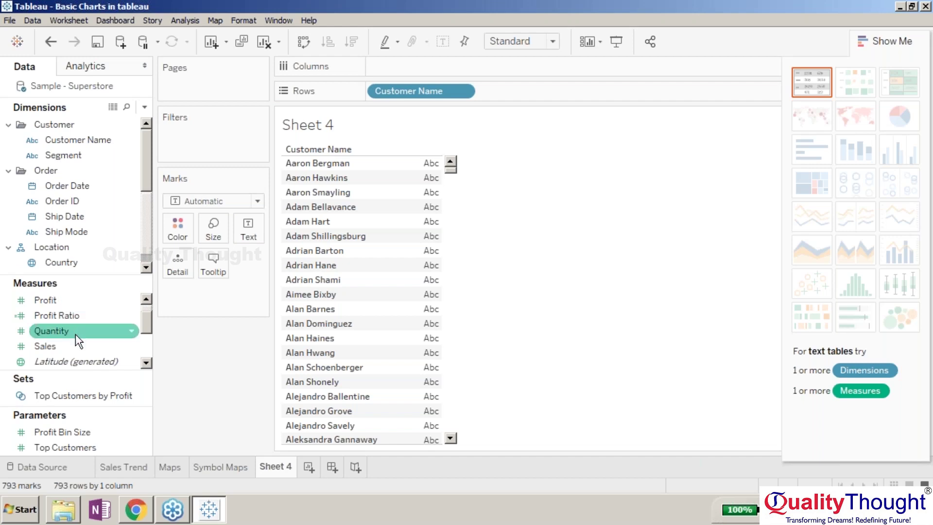
click(66, 345)
drag(66, 345, 433, 188)
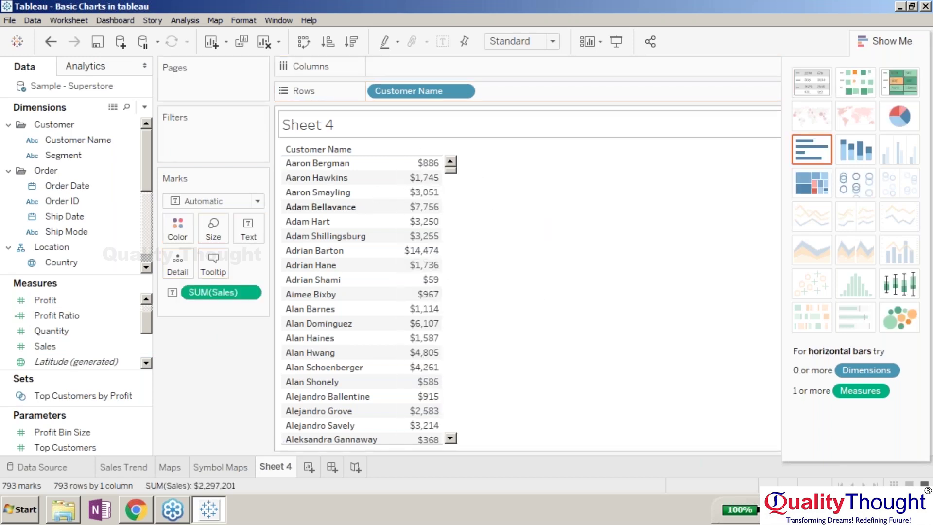
Step: Choose the text table type in Show Me and replace Customer Name with Segment on Rows
click(812, 84)
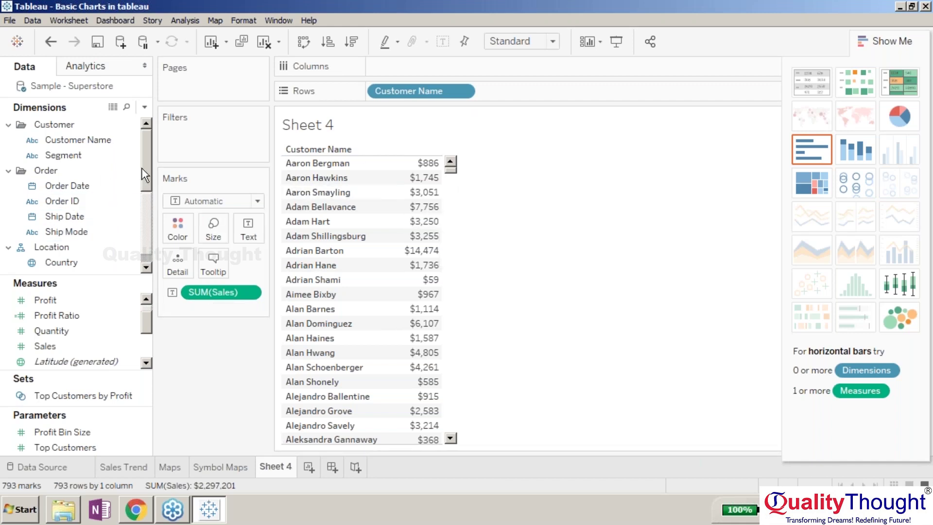
click(92, 153)
drag(106, 158, 322, 181)
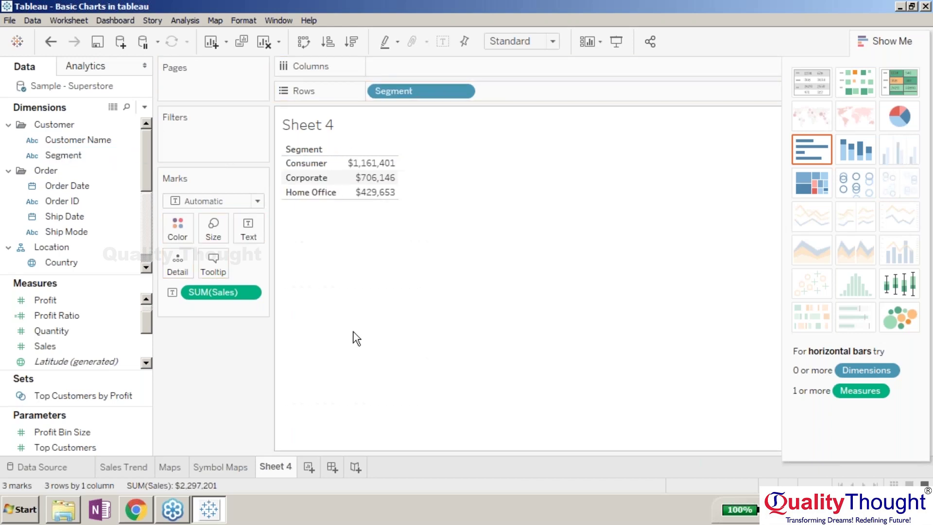
Step: Rename the Sheet 4 worksheet as Table Chart
right_click(270, 468)
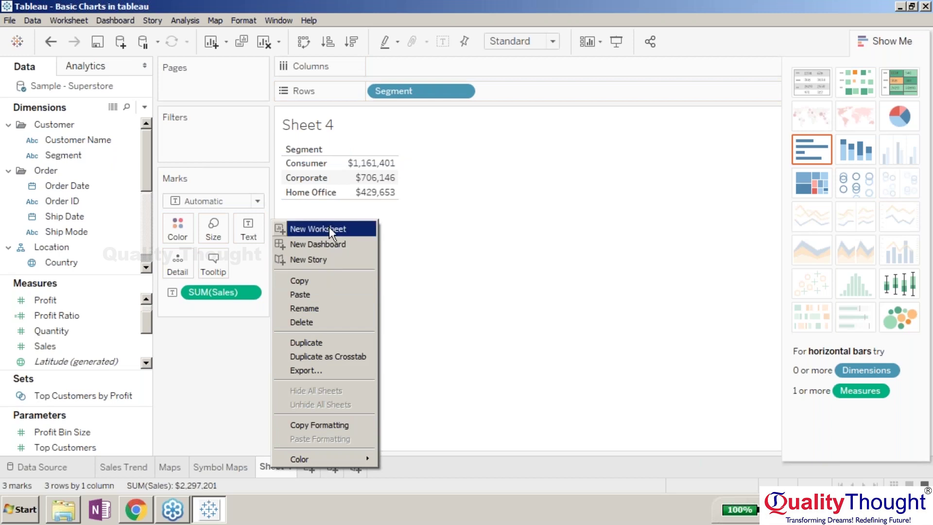
click(329, 303)
text(Table Chart)
key(Return)
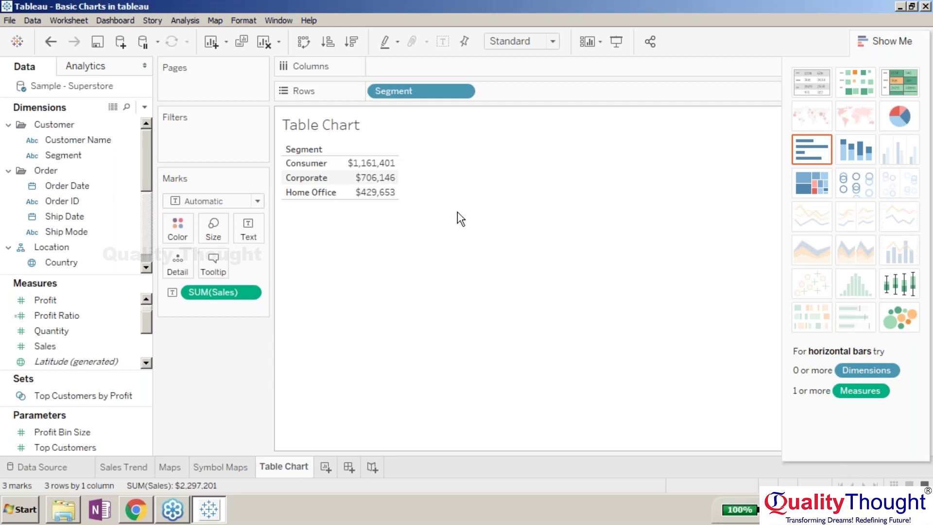
Step: Add a new blank worksheet, place Category on Rows, and replace it with Sub-Category
click(334, 469)
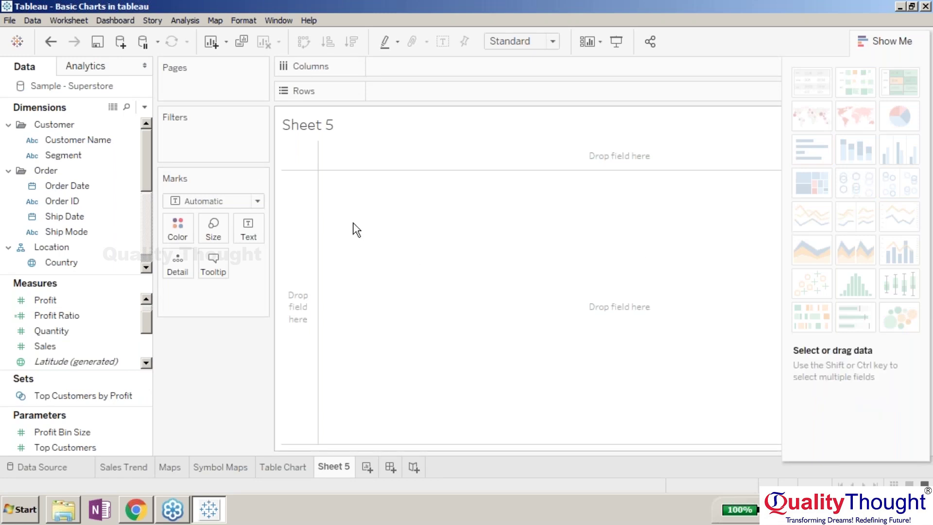
click(86, 303)
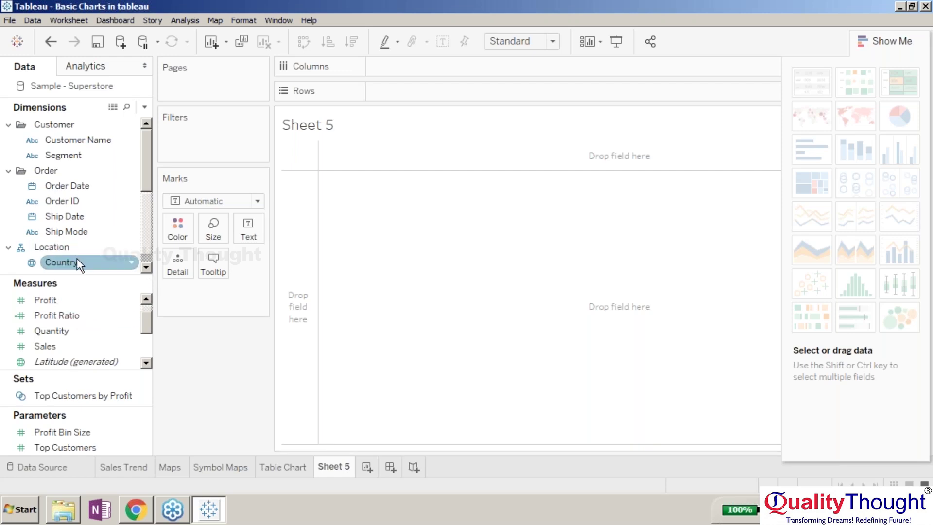
drag(145, 166, 145, 176)
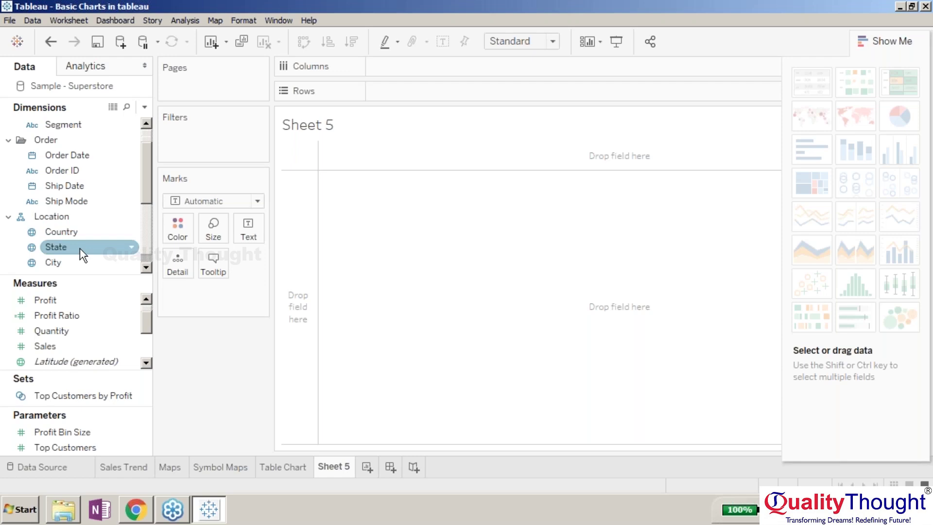
drag(147, 185, 139, 229)
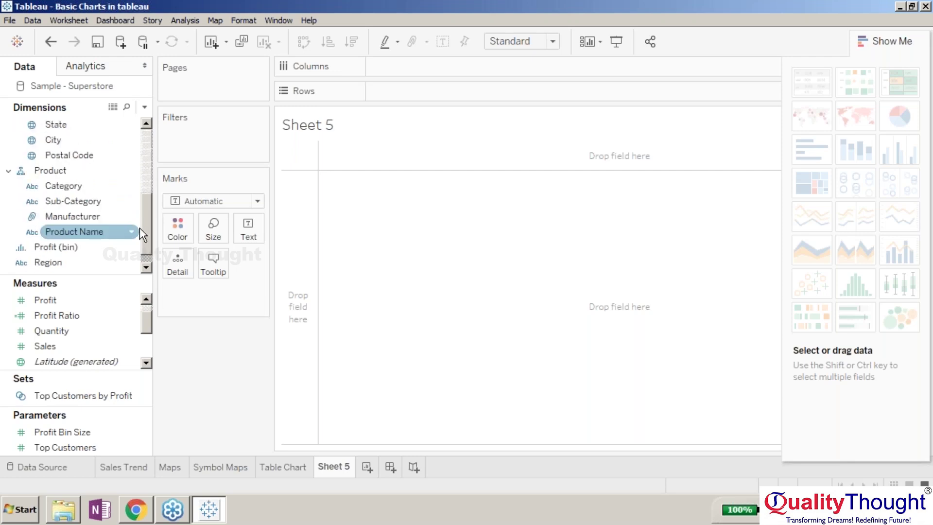
click(92, 194)
drag(92, 193, 297, 303)
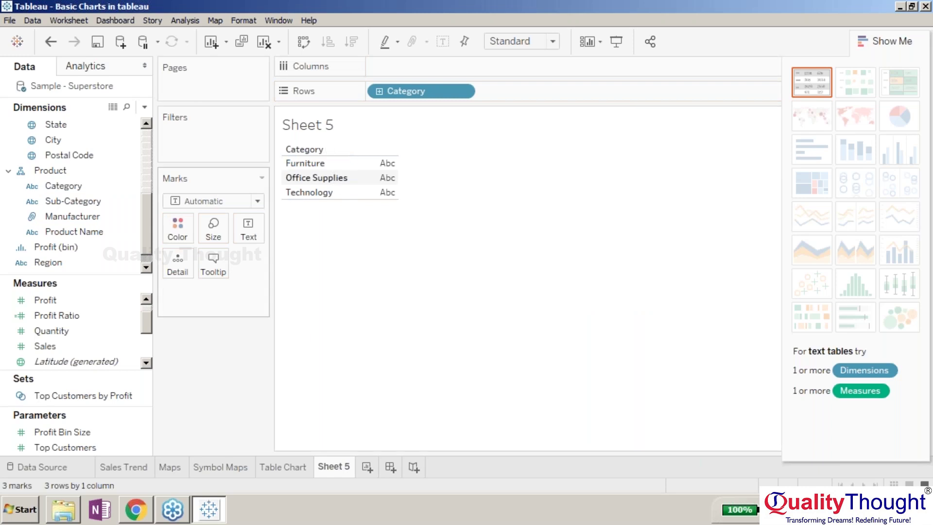
drag(107, 200, 344, 198)
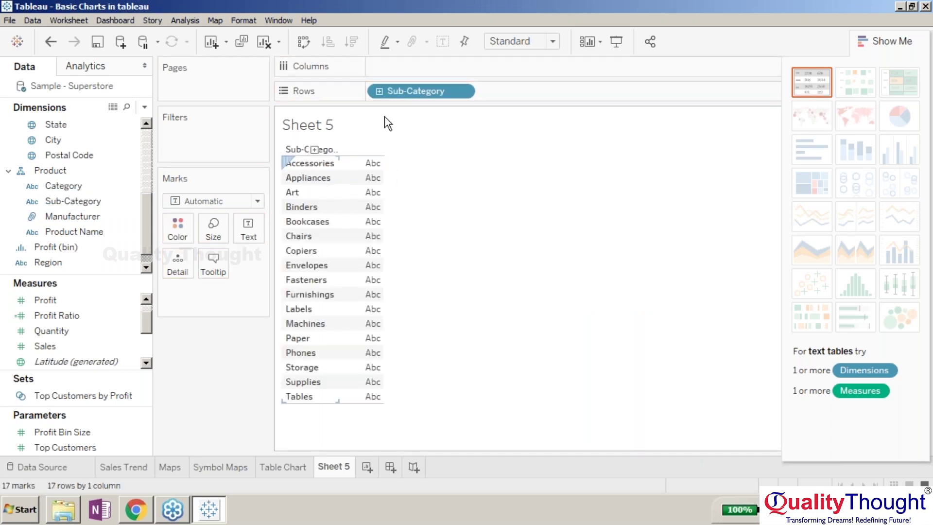
Step: Add Profit Ratio and Profit to the view, move Profit Ratio to Color, and apply the heat map type from Show Me
click(50, 302)
click(60, 314)
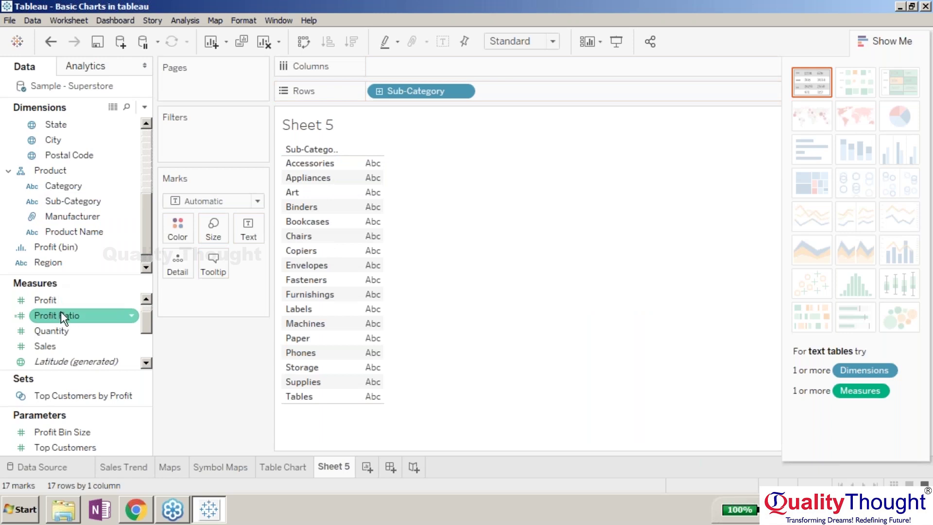
drag(60, 311, 362, 281)
click(60, 300)
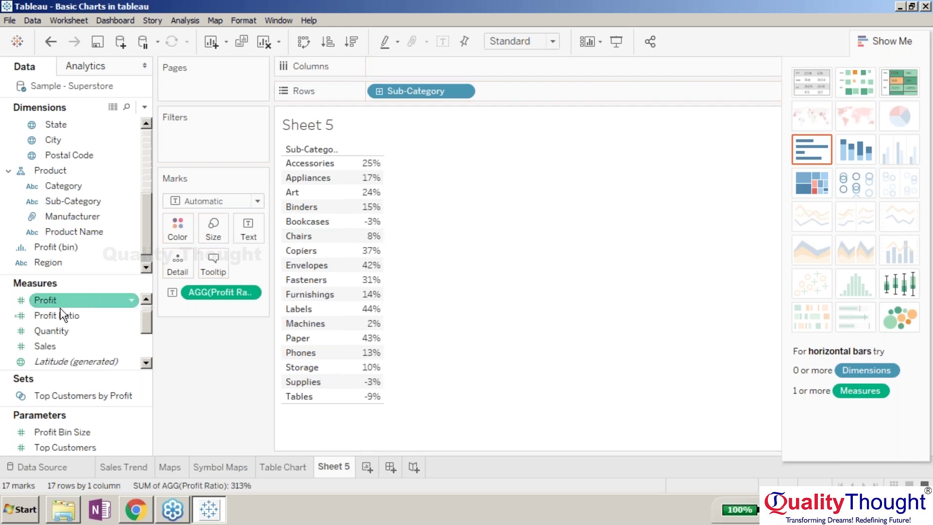
drag(57, 303, 423, 66)
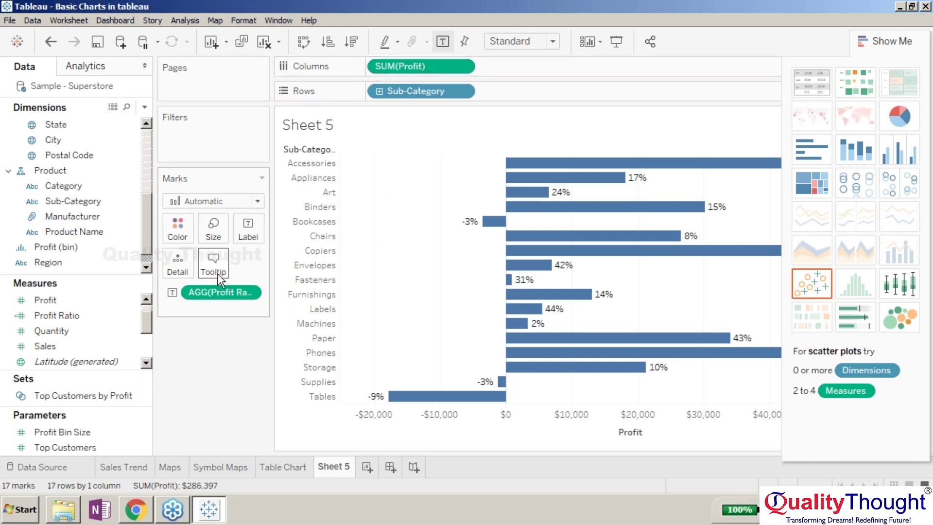
drag(217, 291, 189, 227)
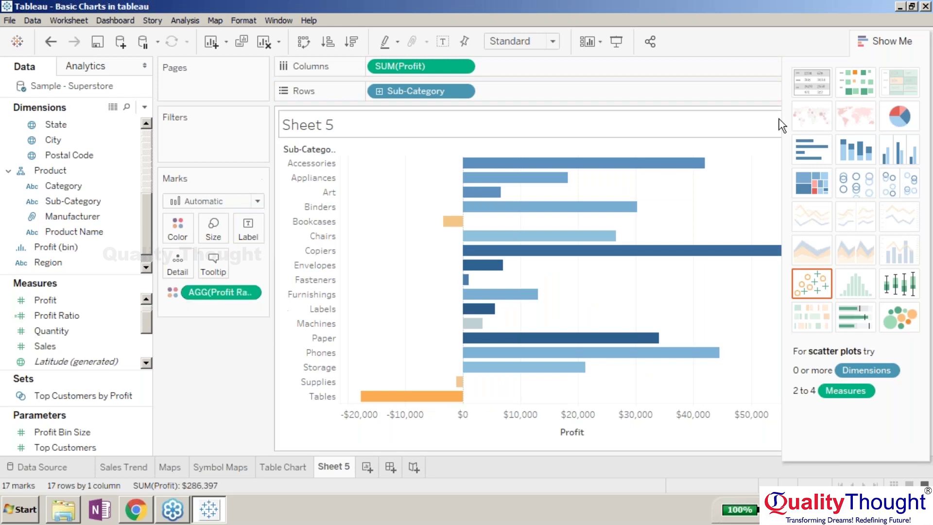
click(857, 81)
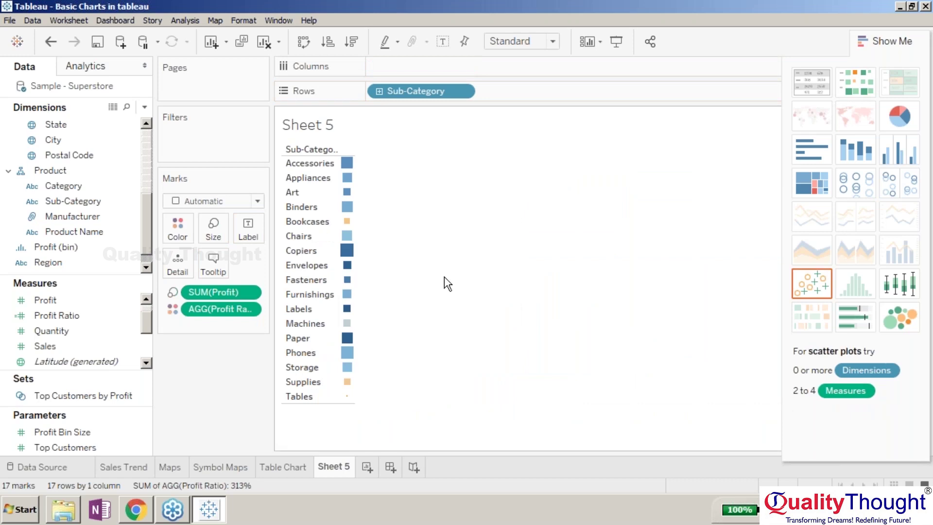
Step: Add Order Date to Columns and drill it down from Year through Quarter to Month
click(144, 152)
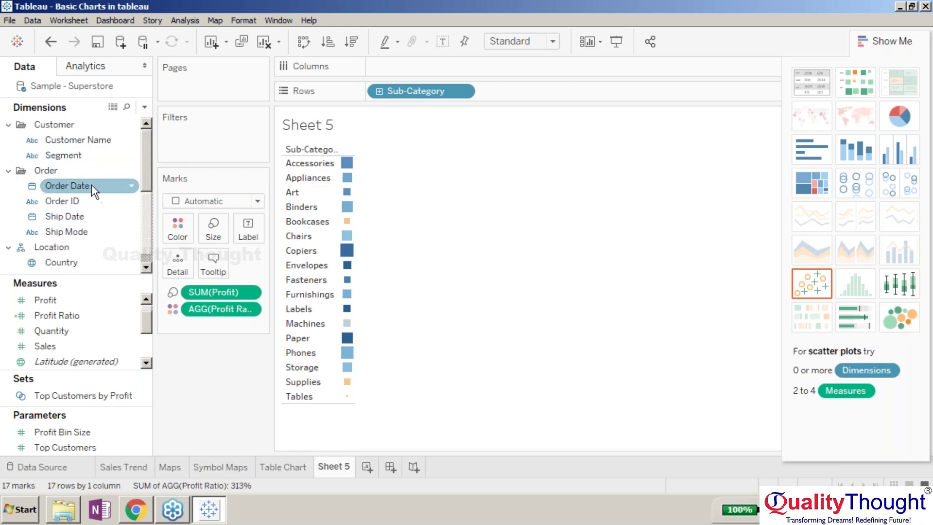
drag(91, 184, 399, 62)
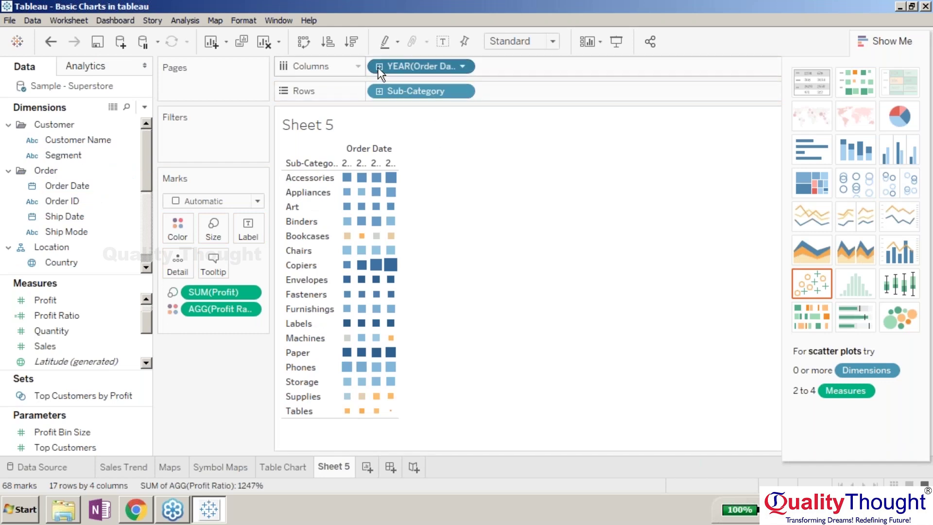
click(379, 66)
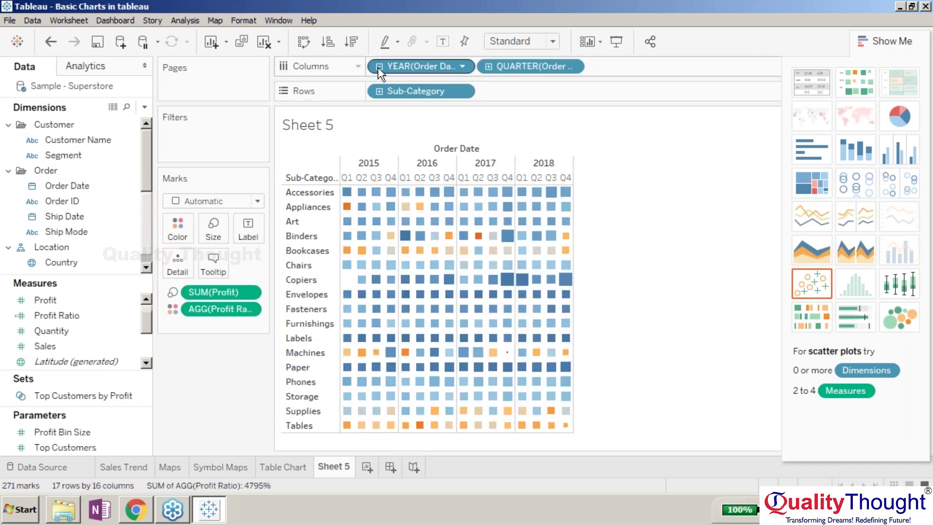
click(485, 66)
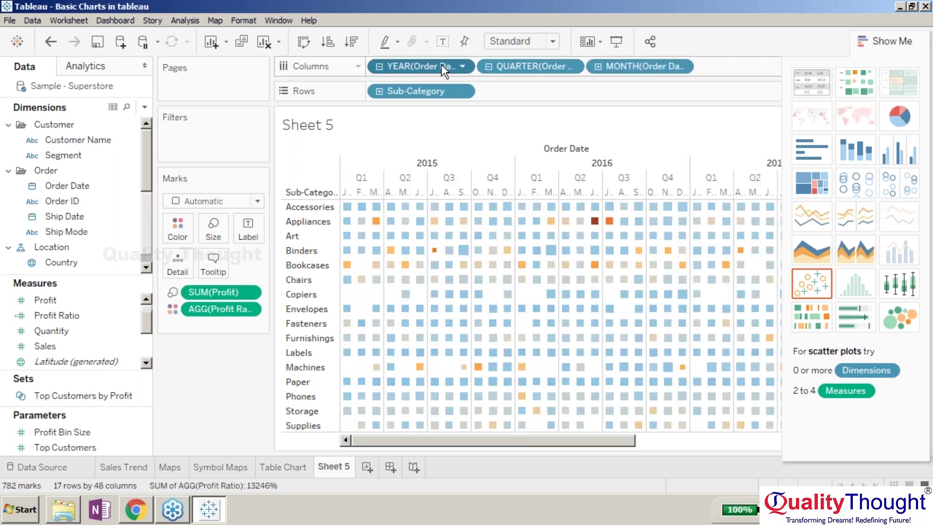
Step: Remove the Year and Quarter levels of Order Date from Columns, keeping only Month
key(Delete)
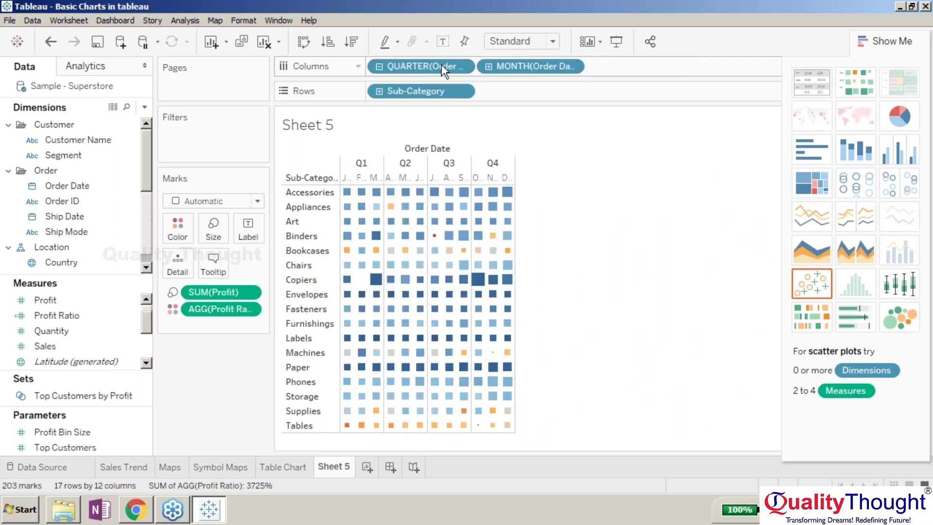
click(441, 66)
key(Delete)
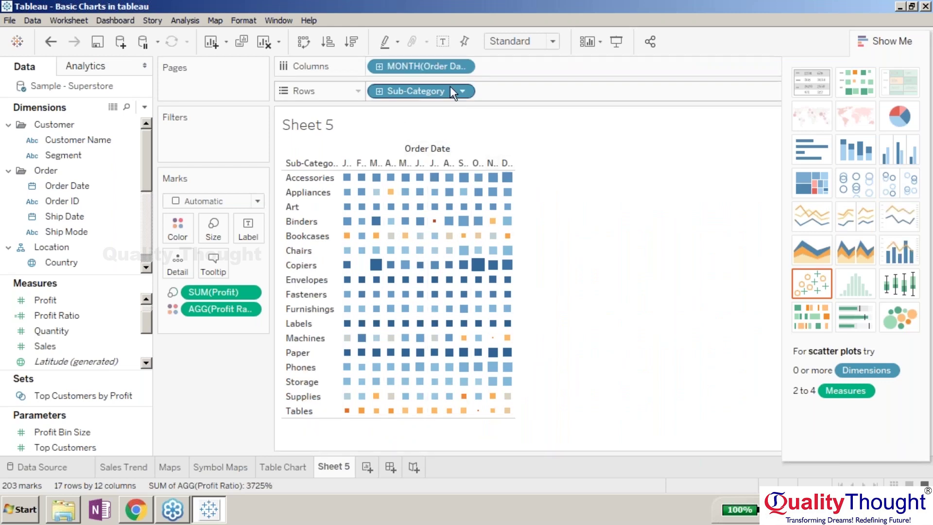
Step: Try making the Order Date month field continuous and reapply the heat map type from Show Me
click(462, 66)
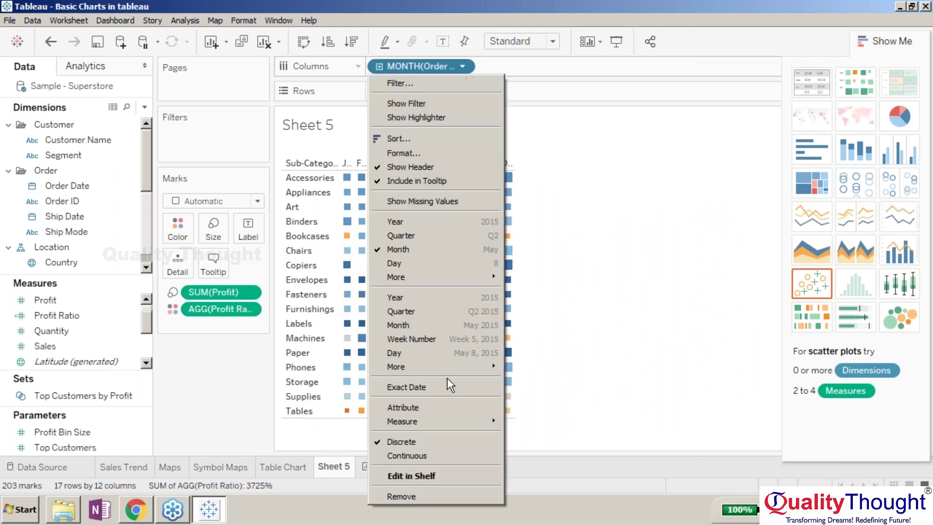
click(444, 460)
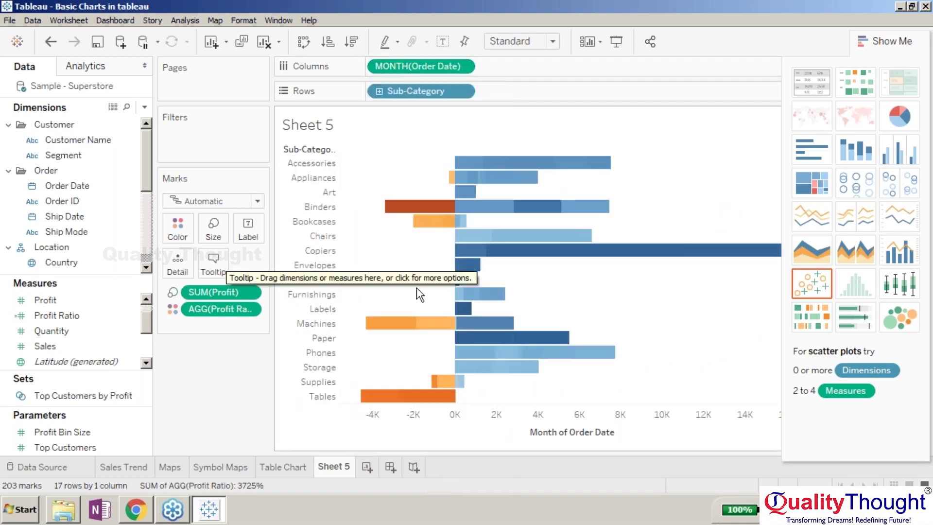
click(874, 83)
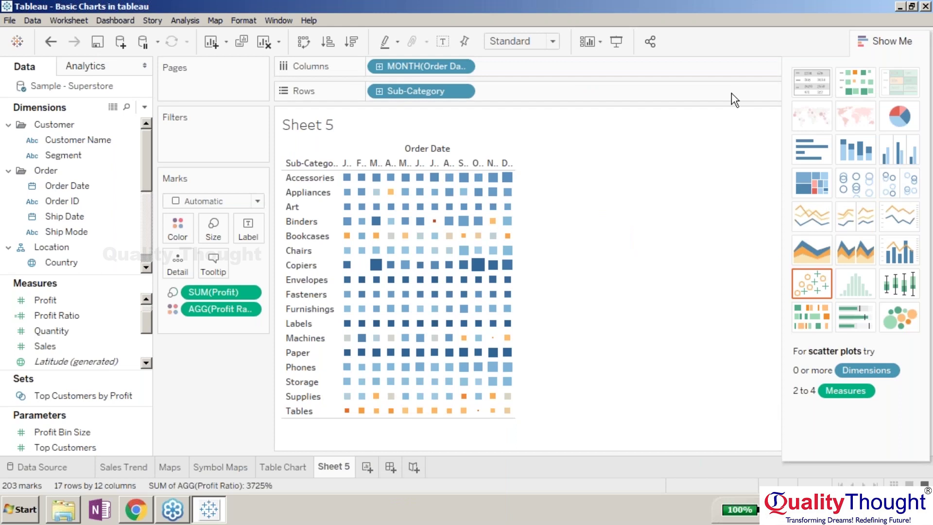
Step: Switch the Sub-Category profit chart to horizontal bars with Show Me
click(805, 157)
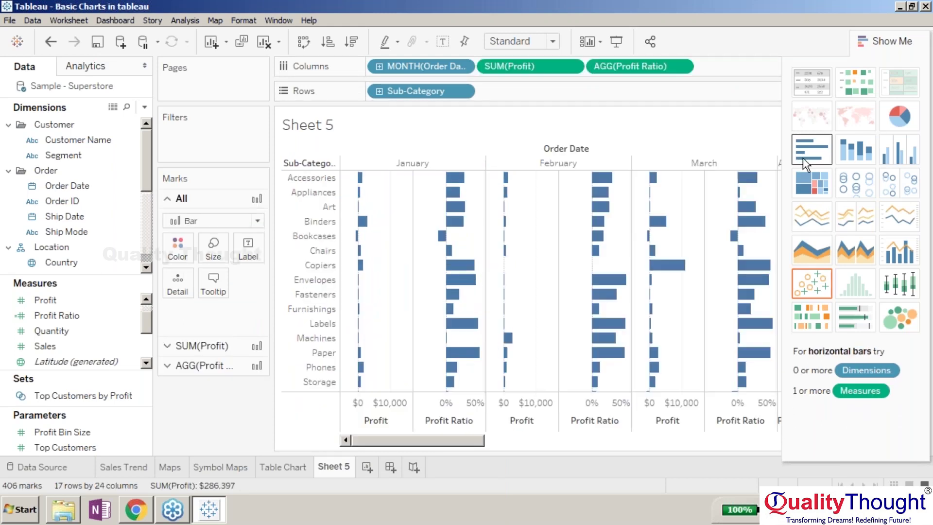
Step: Undo the recent Show Me changes back to the view with continuous Order Date month on Columns
drag(507, 66, 534, 66)
click(812, 182)
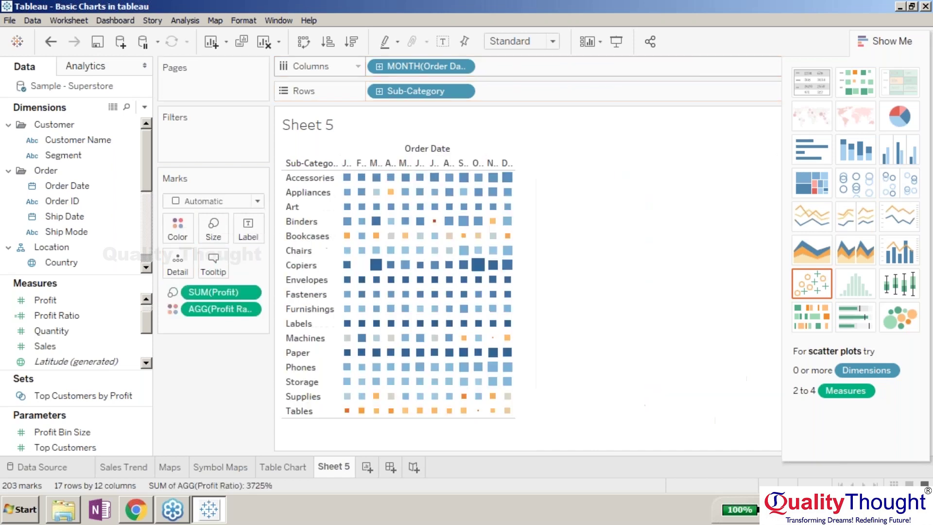
key(ctrl+z)
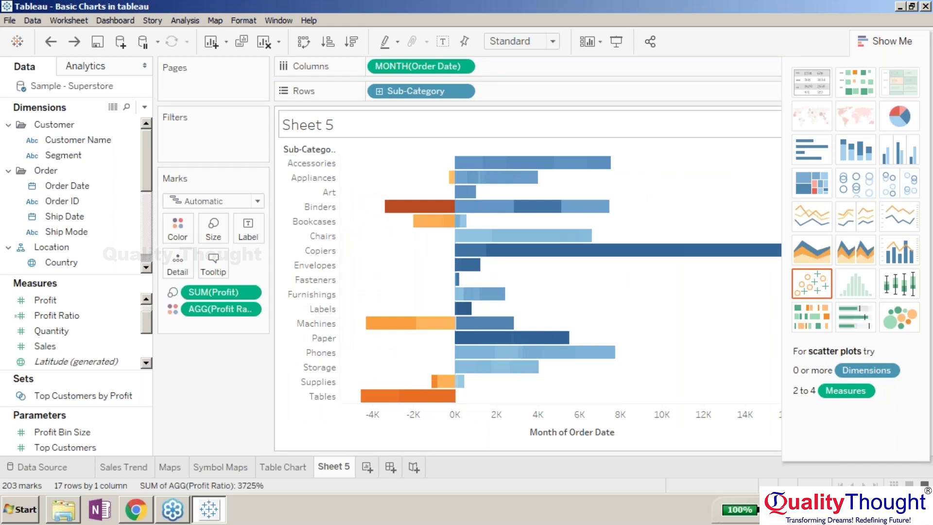
Step: Inspect the negative Tables and Binders bars, and reduce the thickness of the bars in the Sub-Category chart
mouse_move(484, 186)
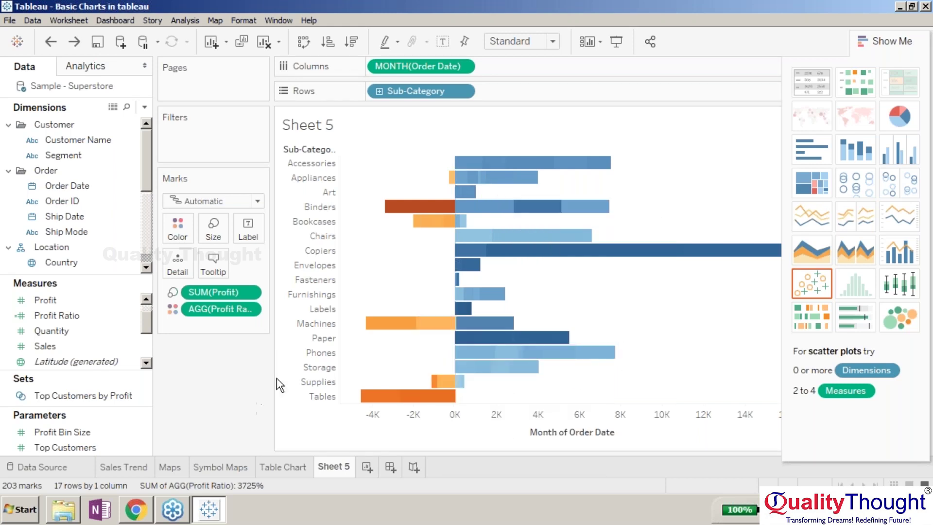
mouse_move(427, 403)
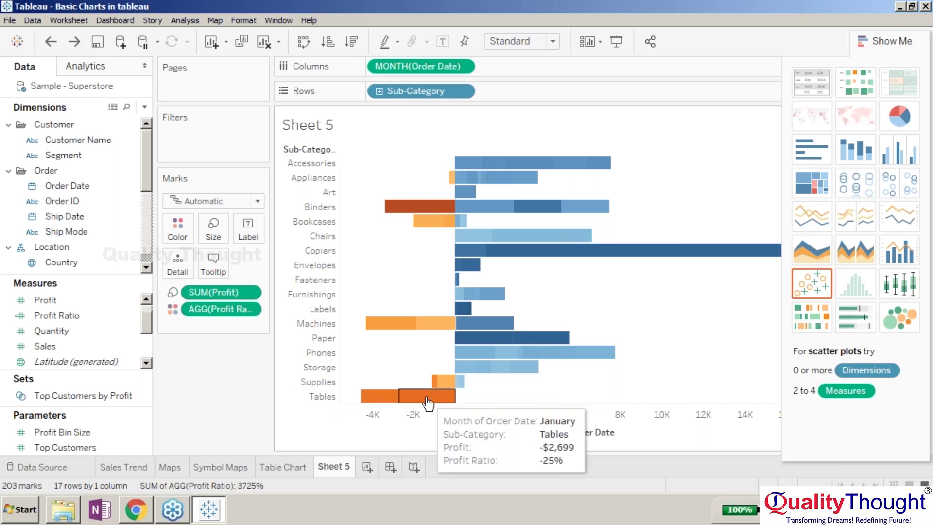
mouse_move(384, 402)
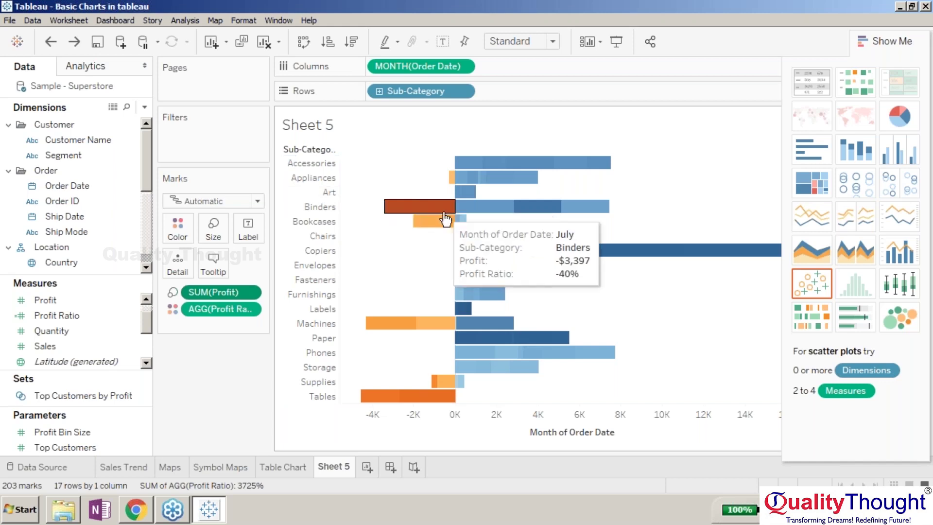
click(214, 233)
drag(312, 264, 281, 266)
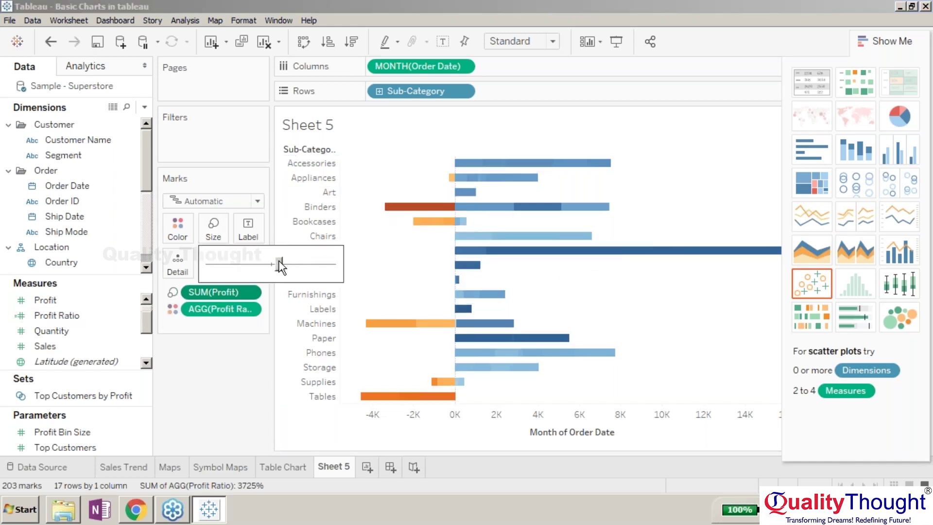
click(221, 388)
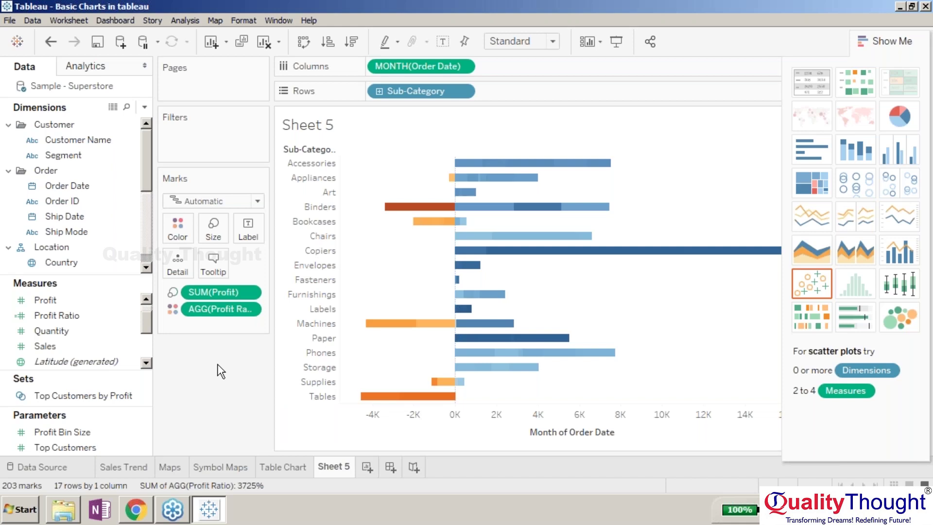
Step: Rename Sheet 5 as Bar Chart
right_click(336, 474)
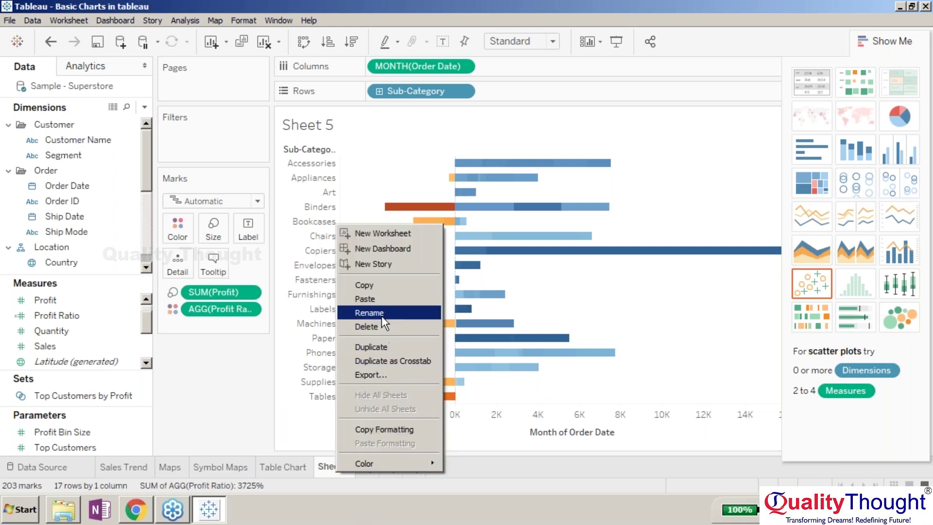
click(369, 312)
text(Bar C)
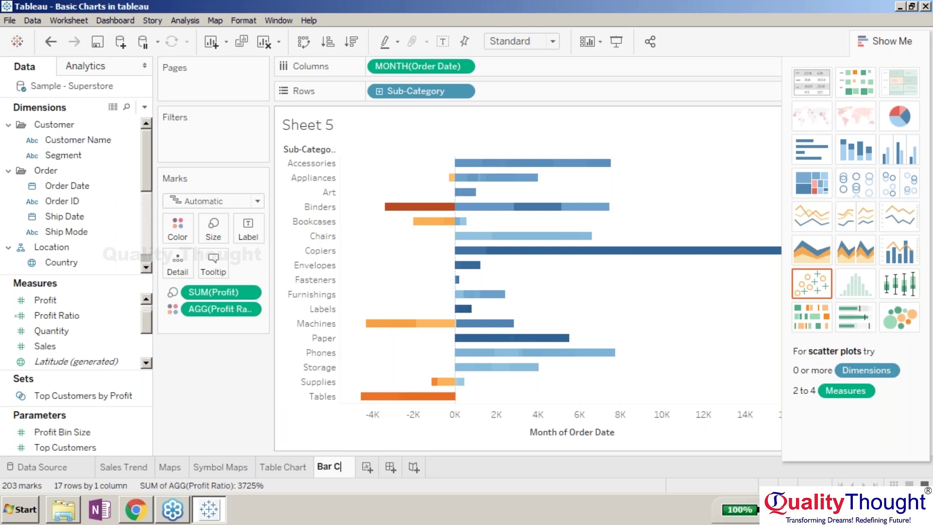
text(h)
key(BackSpace)
text(hart)
key(Return)
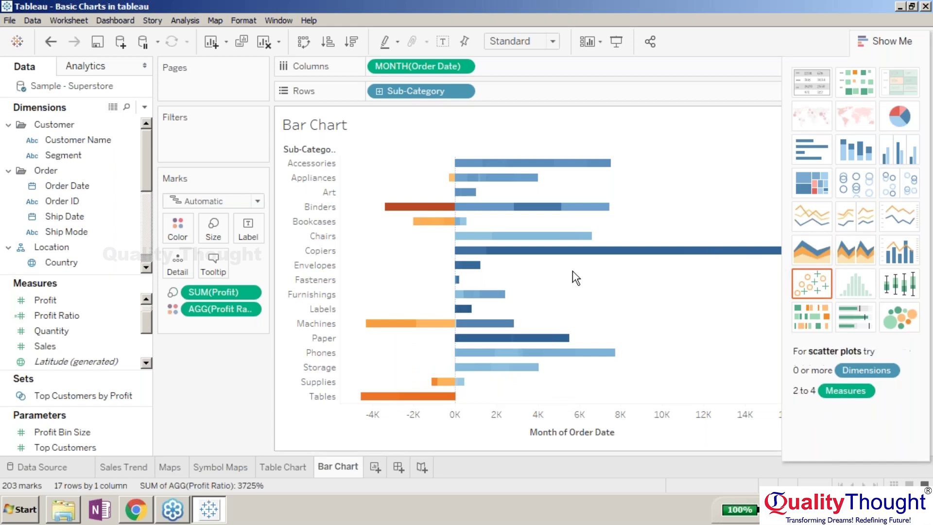
Step: Create a new worksheet and list the Segment dimension as its rows
click(372, 468)
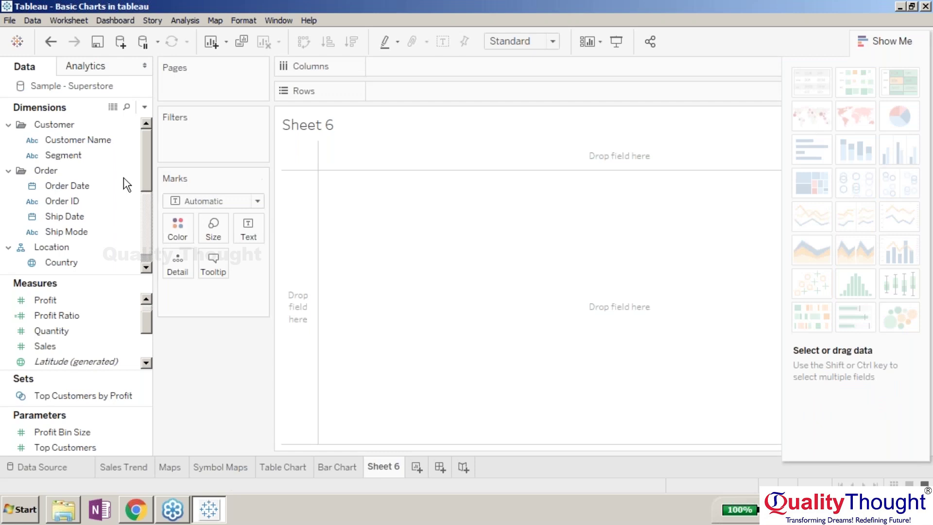
click(75, 156)
drag(85, 156, 303, 181)
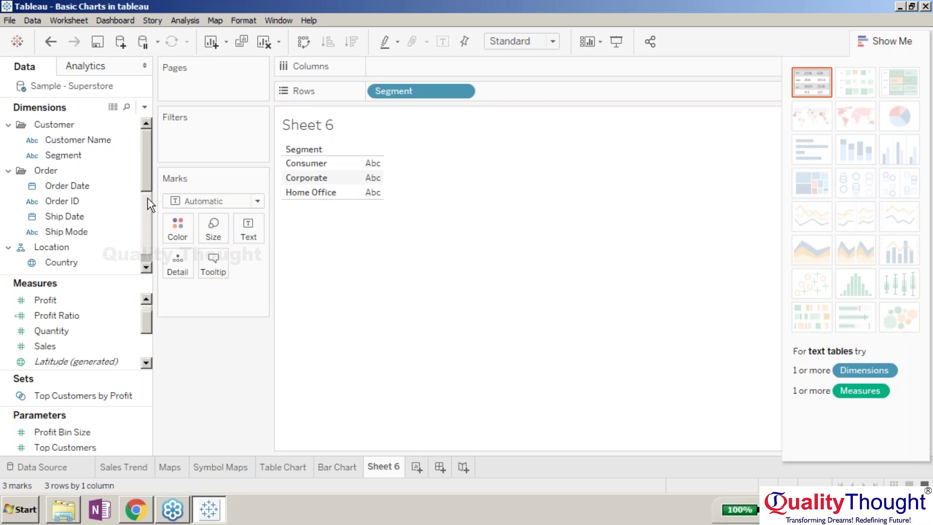
click(425, 91)
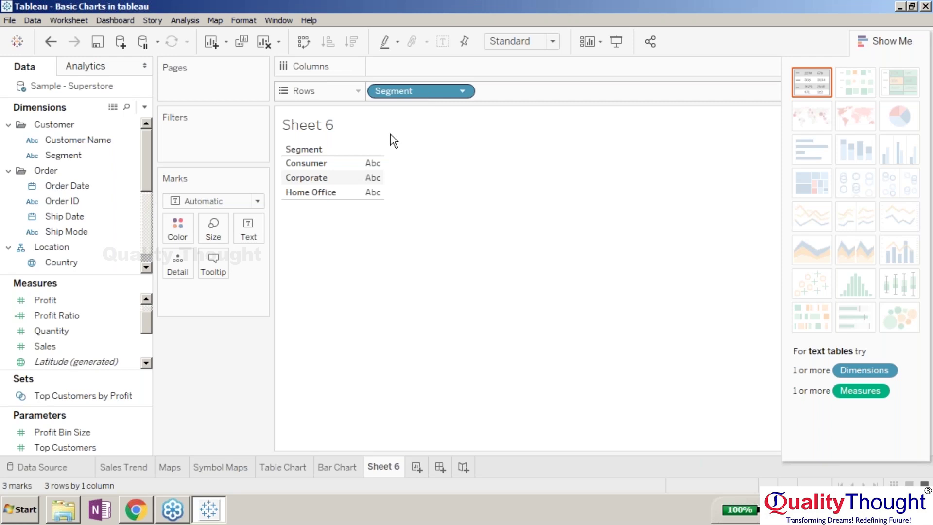
Step: Add Sales to the Segment table and convert it to a pie chart with Show Me
click(102, 316)
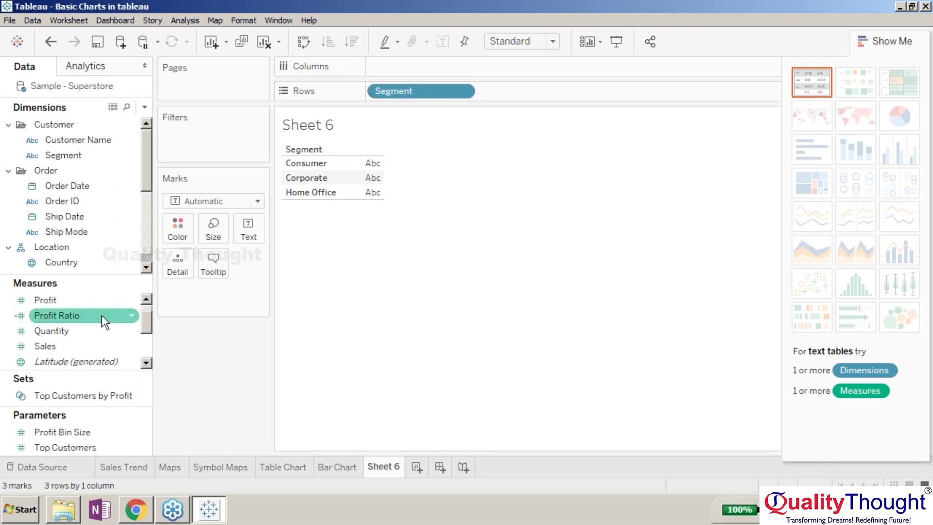
click(90, 347)
drag(73, 360, 360, 167)
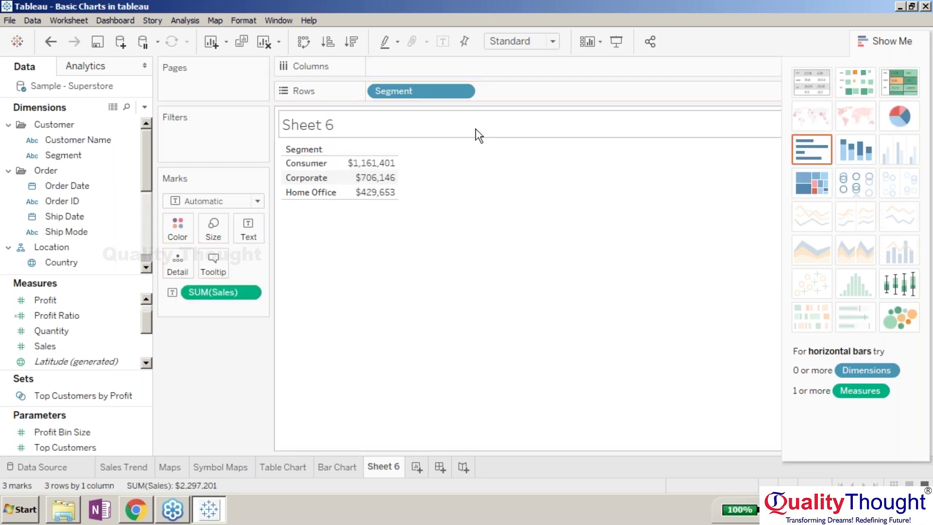
click(898, 116)
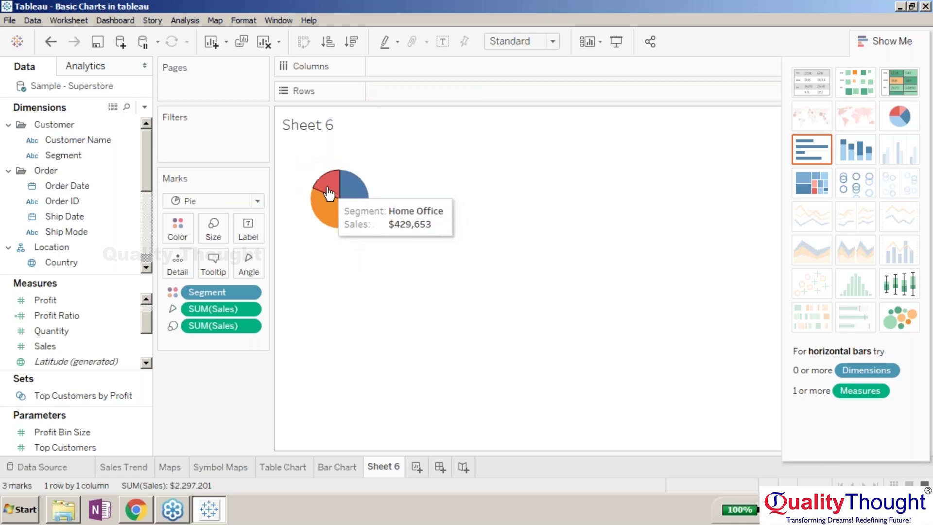
Step: Enlarge the Segment sales pie to about twice its diameter
mouse_move(337, 186)
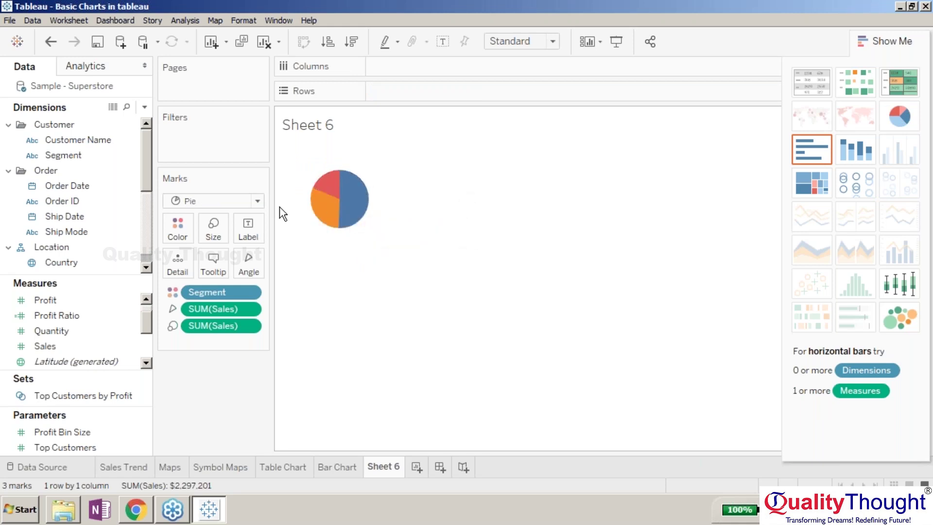
click(215, 233)
click(257, 263)
drag(257, 264, 269, 263)
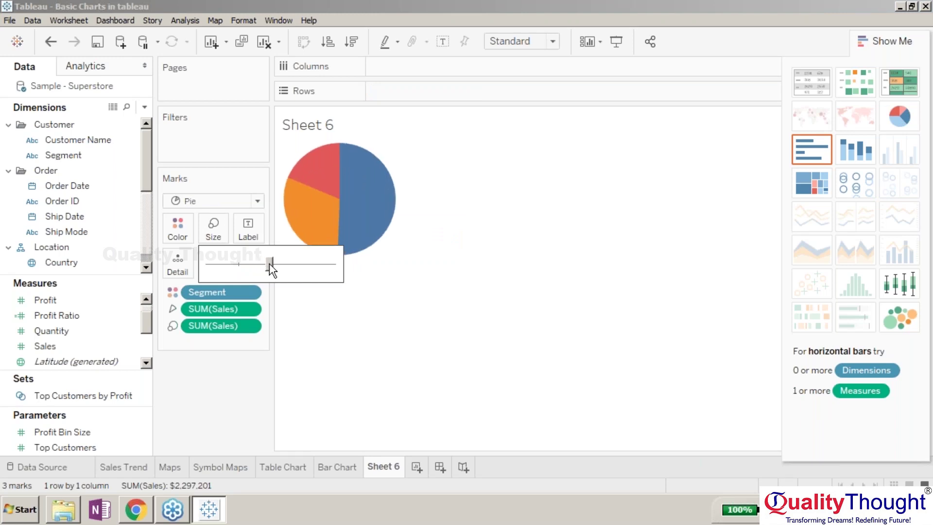
click(371, 319)
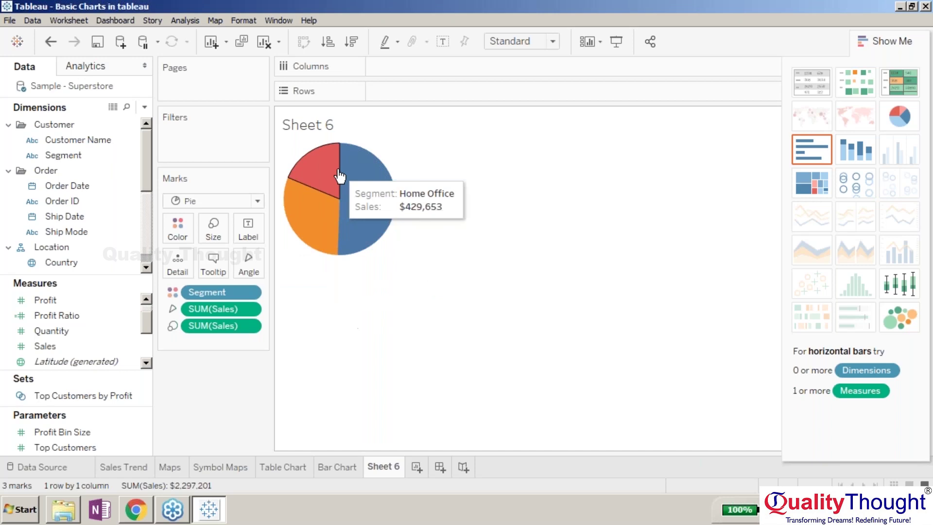
Step: View the underlying summary data of the Consumer slice, then close the data window and deselect the slice
click(354, 180)
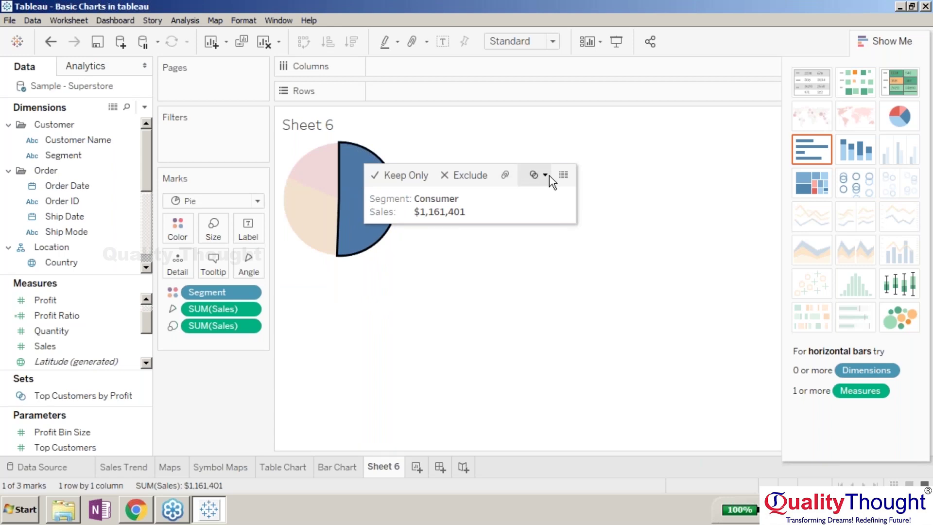
click(563, 175)
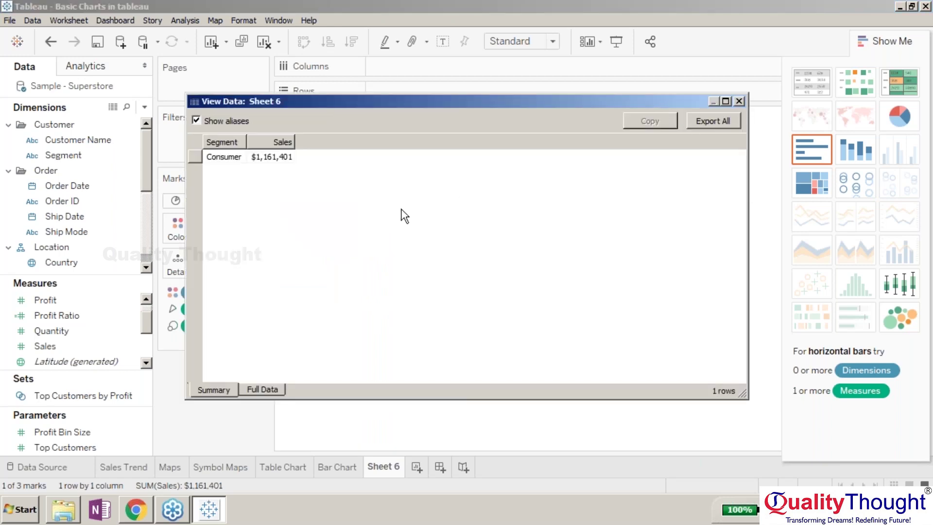
click(739, 101)
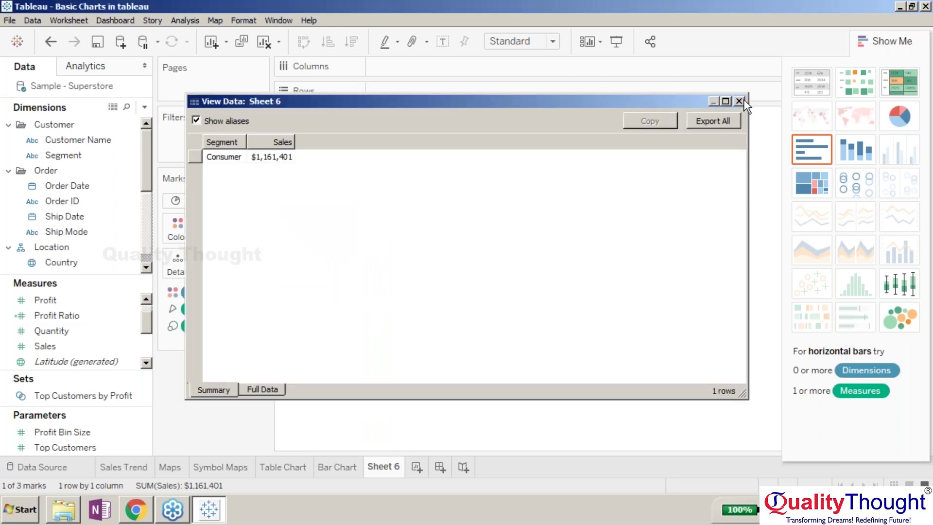
click(349, 312)
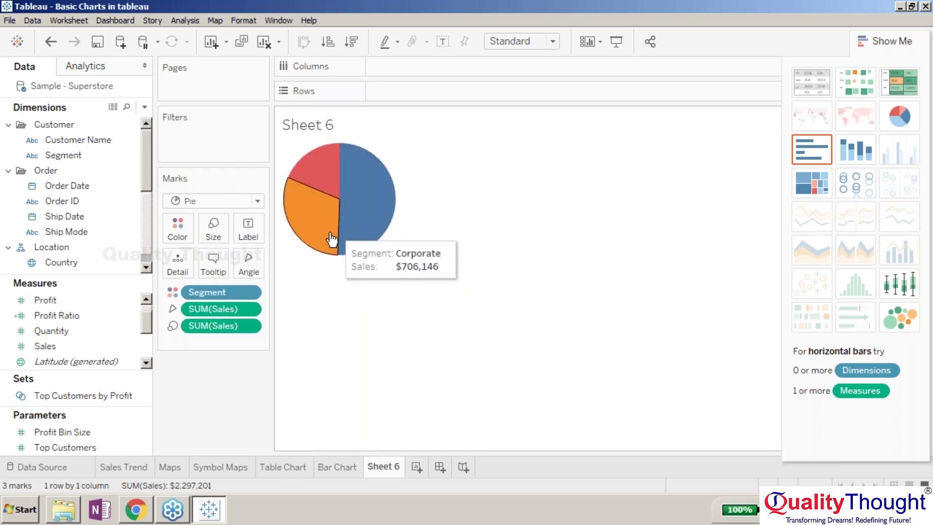
Step: Add Sales to both the Label and Detail marks of the pie chart
click(54, 342)
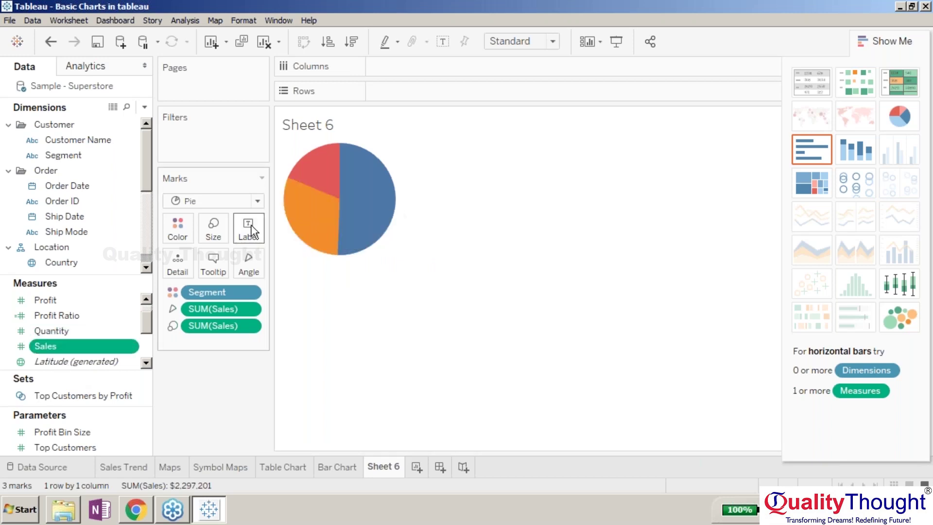
drag(93, 348, 249, 228)
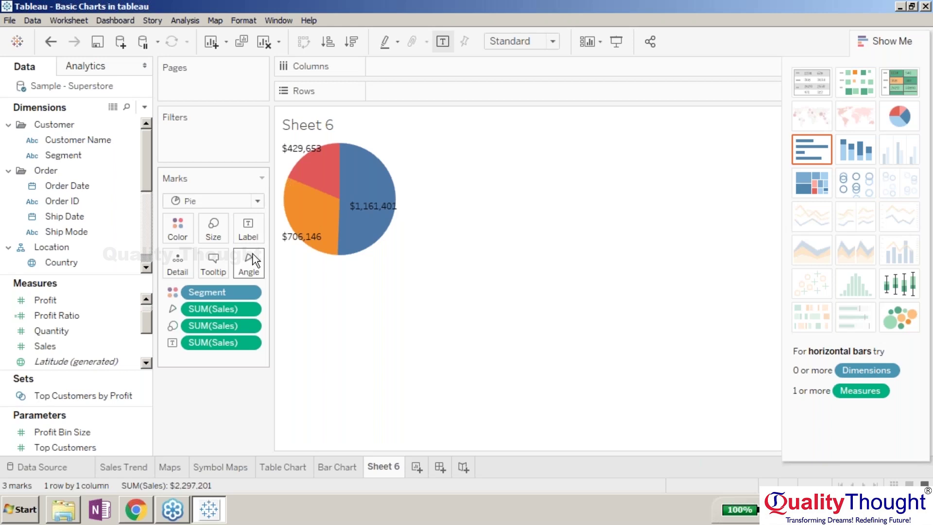
click(85, 346)
drag(62, 342, 175, 260)
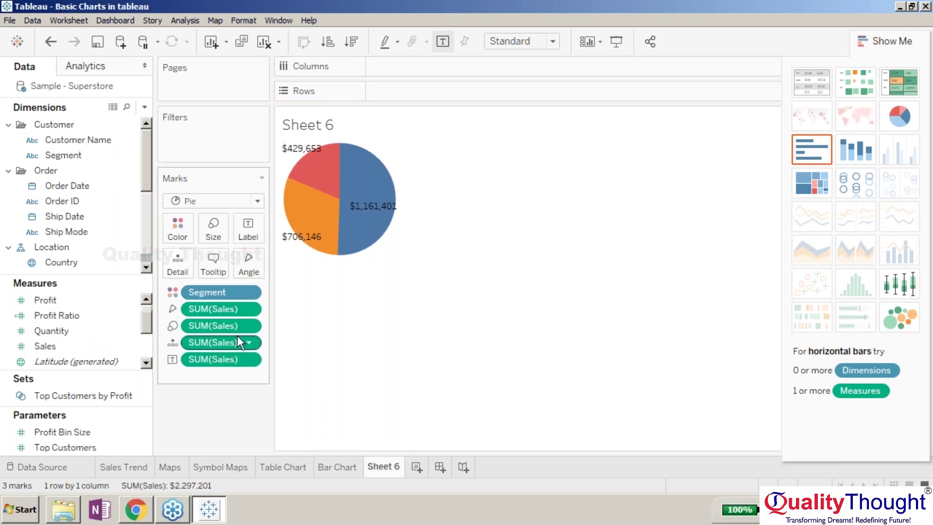
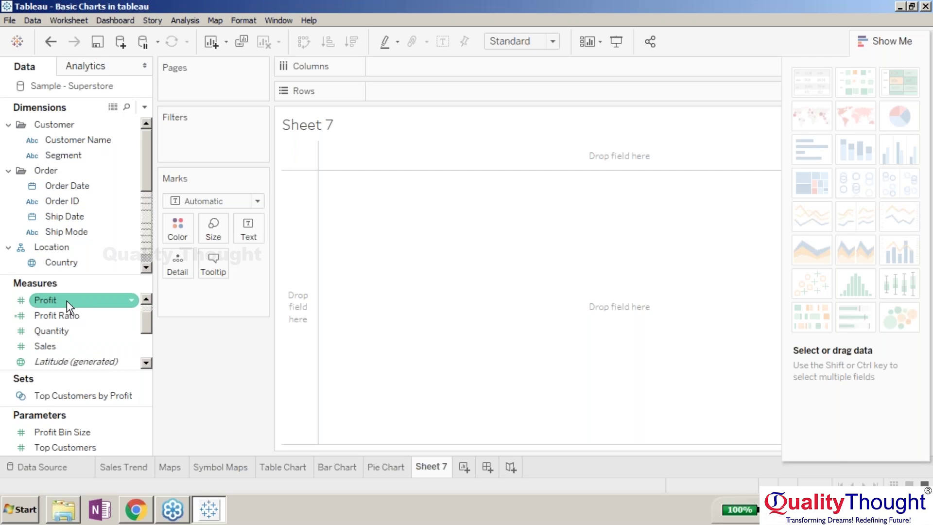
Step: On Sheet 7, put Profit on Rows and color the bar by Order Date year
mouse_move(66, 300)
mouse_down()
mouse_move(410, 106)
mouse_move(375, 91)
mouse_up()
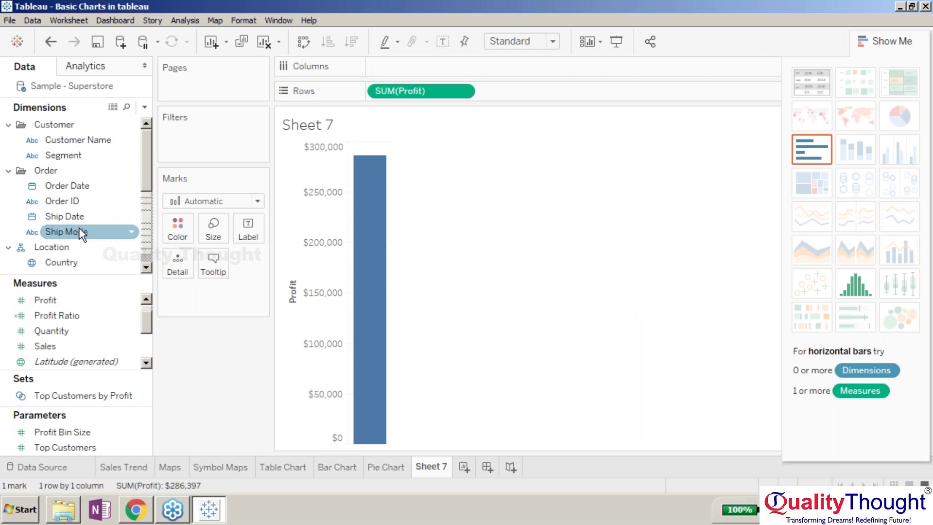
mouse_move(72, 190)
mouse_down()
mouse_move(211, 212)
mouse_move(437, 66)
mouse_move(410, 63)
mouse_move(191, 296)
mouse_move(187, 233)
mouse_move(178, 228)
mouse_up()
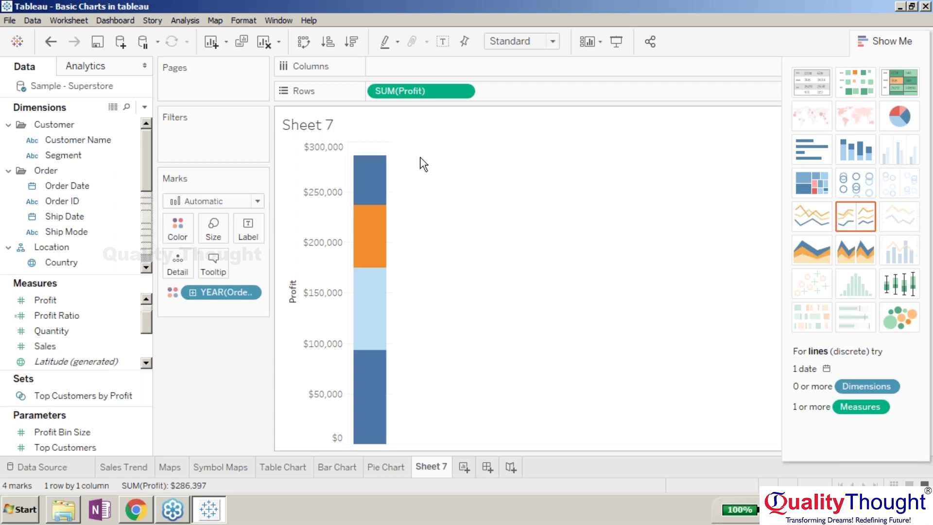
Step: Drill Order Date on the Marks card down to Month and remove its Quarter and Year levels
click(192, 291)
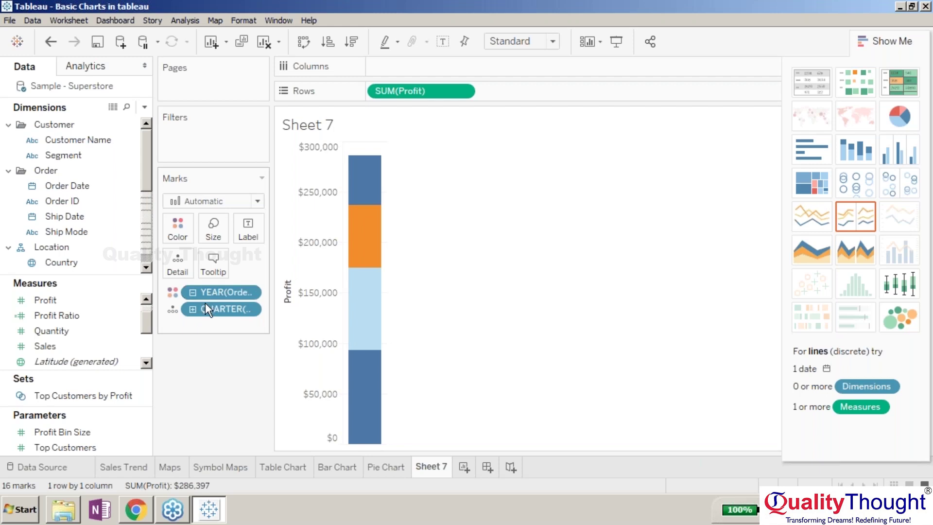
click(192, 309)
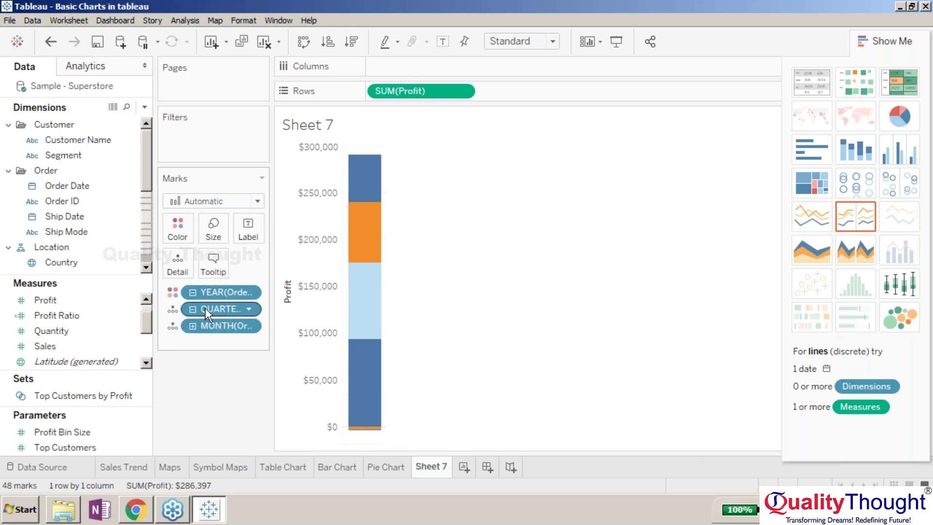
key(Delete)
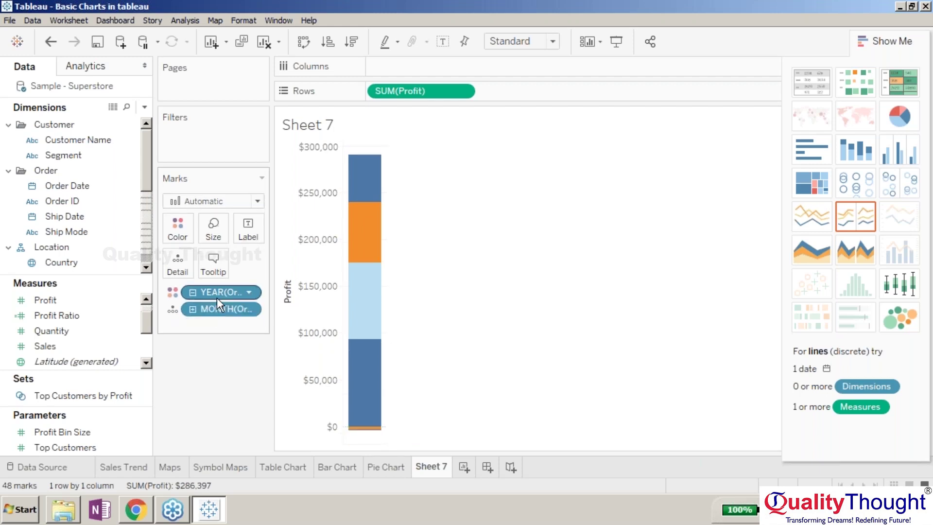
click(216, 293)
key(Delete)
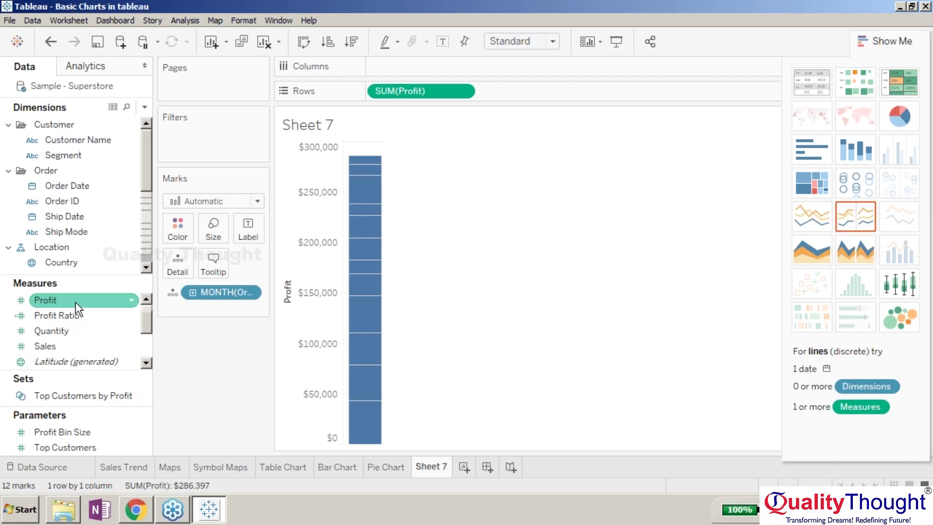
Step: Place Order Date by year on Columns, undoing the first attempt and adding it again
double_click(91, 186)
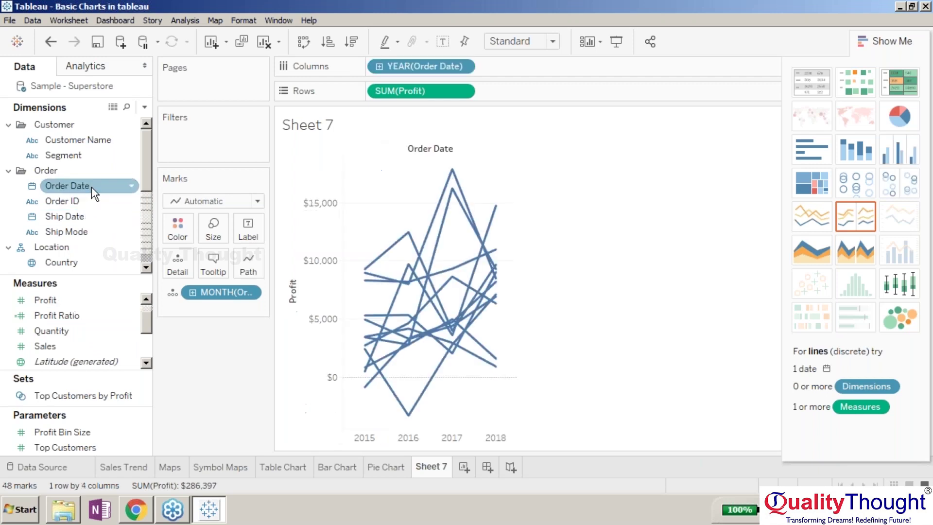
key(ctrl+z)
drag(91, 187, 379, 68)
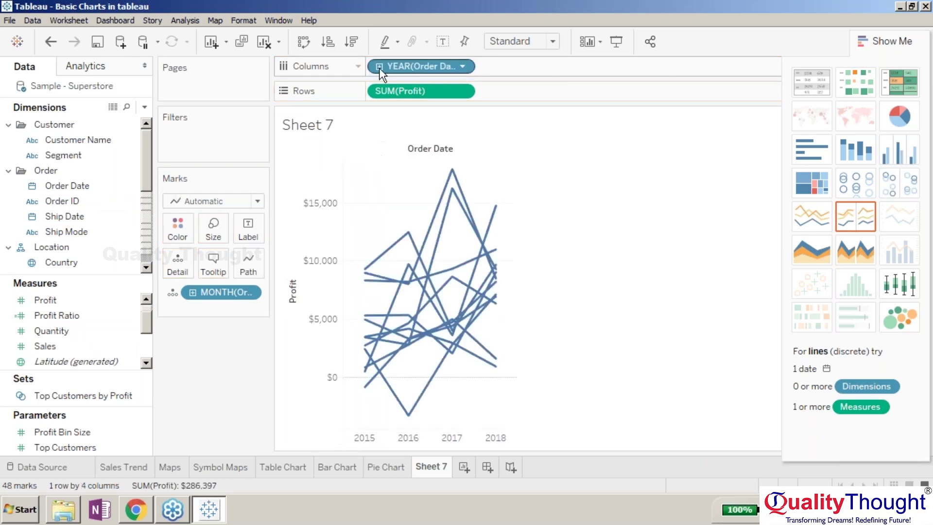
Step: Drill Order Date on Columns down to Quarter and change the profit chart to stacked bars
click(379, 68)
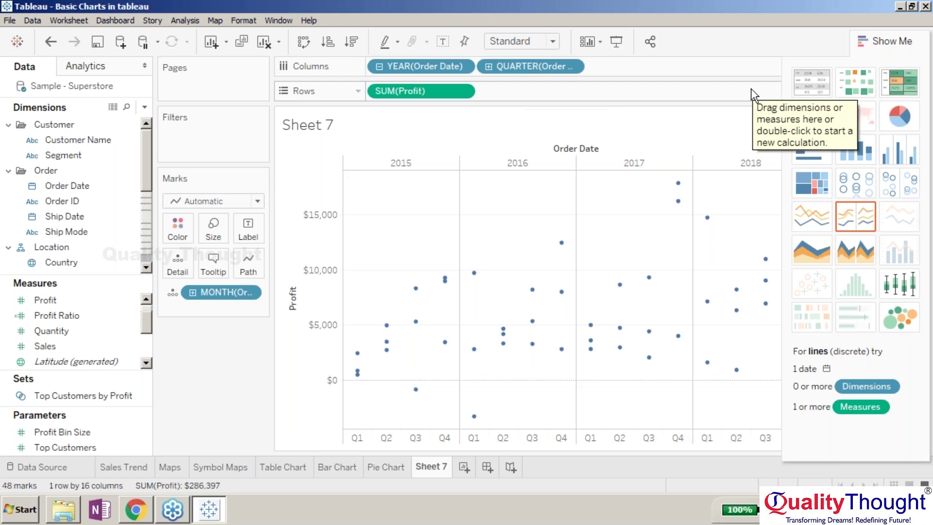
click(868, 160)
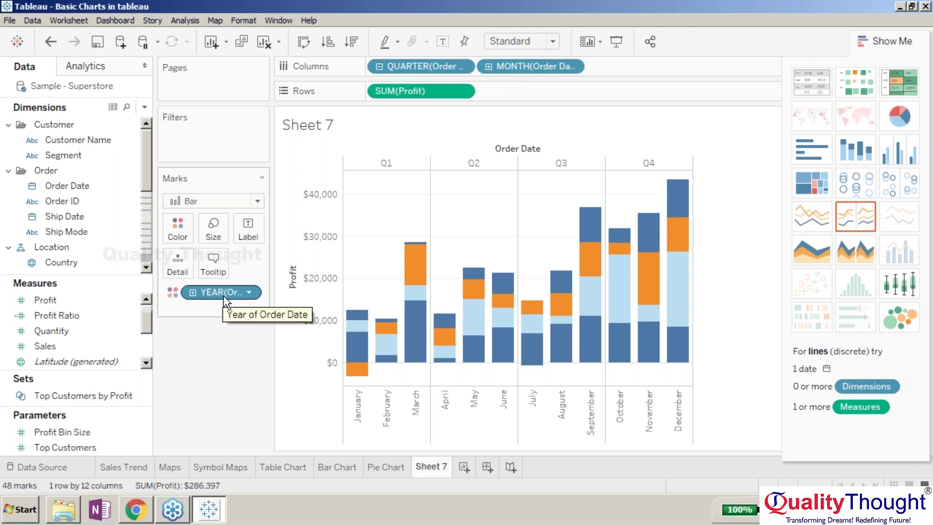
mouse_move(354, 345)
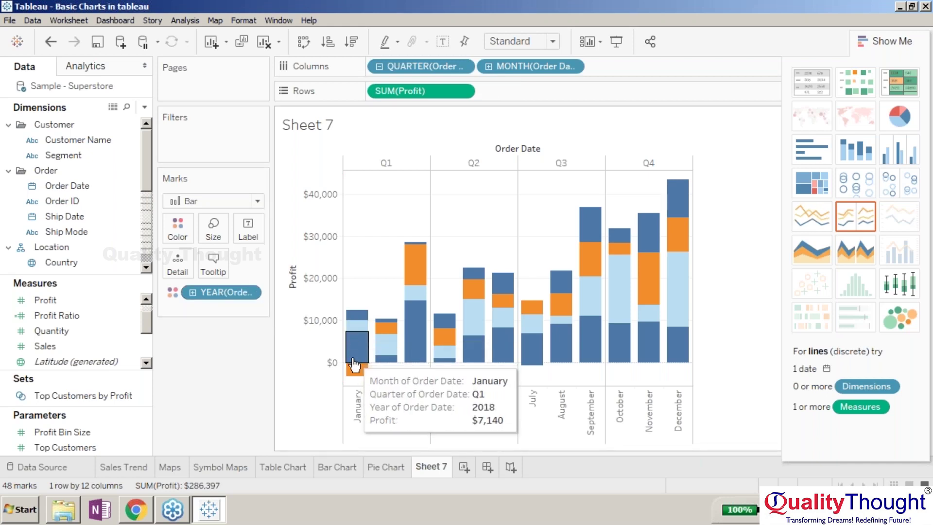
mouse_move(359, 372)
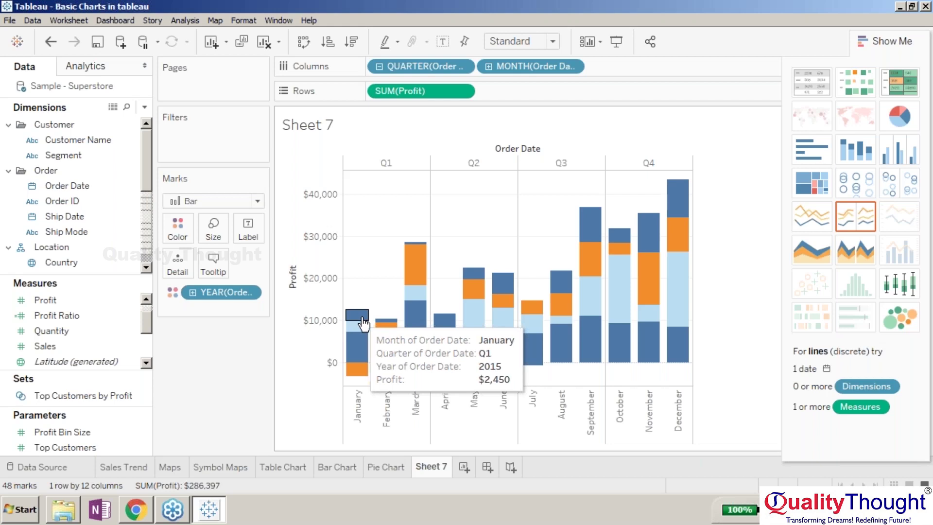
mouse_move(480, 309)
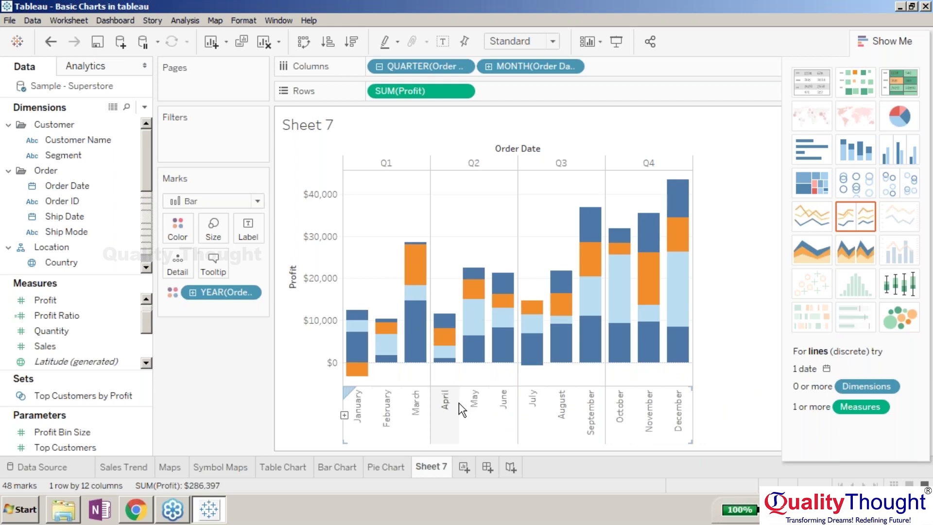
Step: Rename Sheet 7 as Stacked Bar Chart and save the workbook
right_click(428, 467)
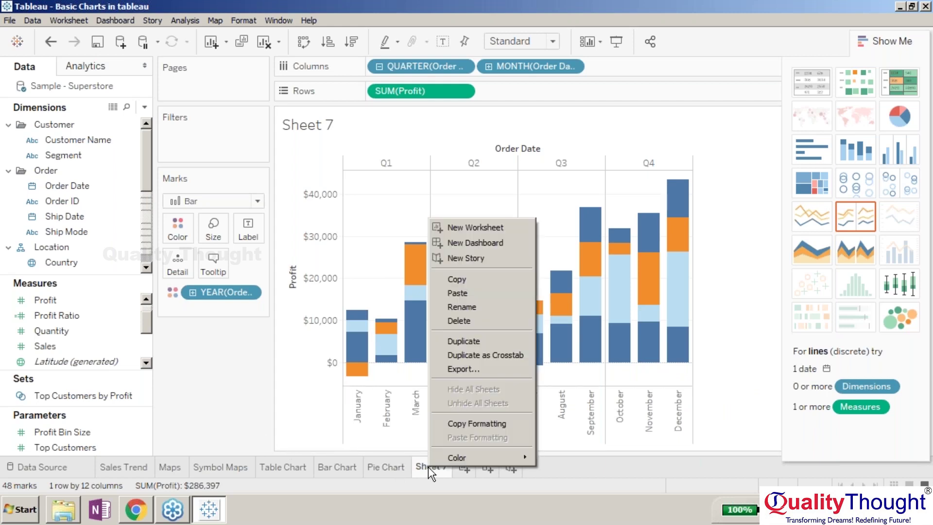
click(523, 306)
text(Stack)
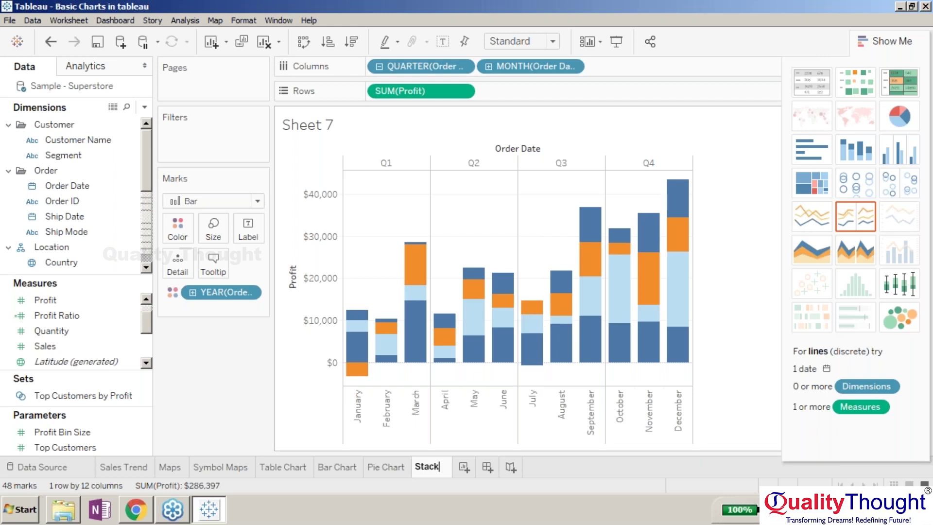
text(ed Bar Chart)
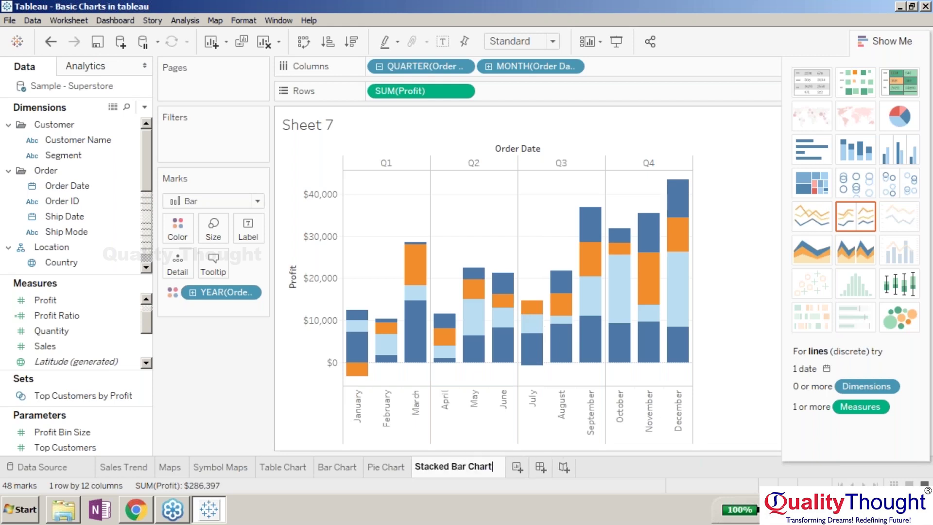
key(Return)
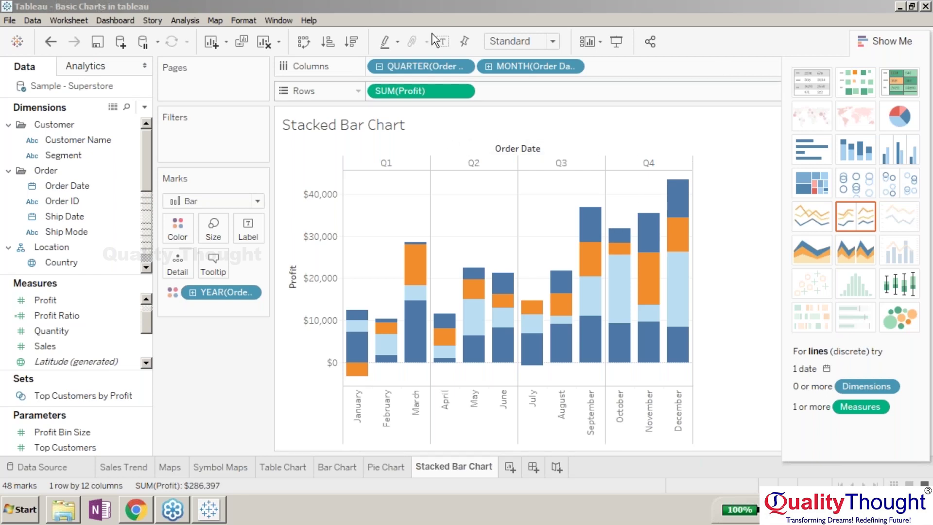
click(417, 7)
click(98, 42)
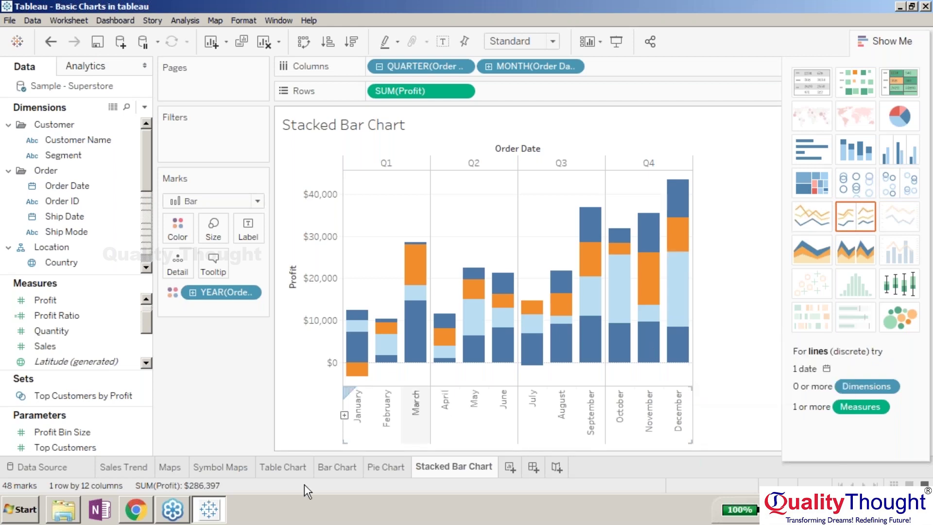
Step: Add a new worksheet after the Stacked Bar Chart sheet
click(506, 465)
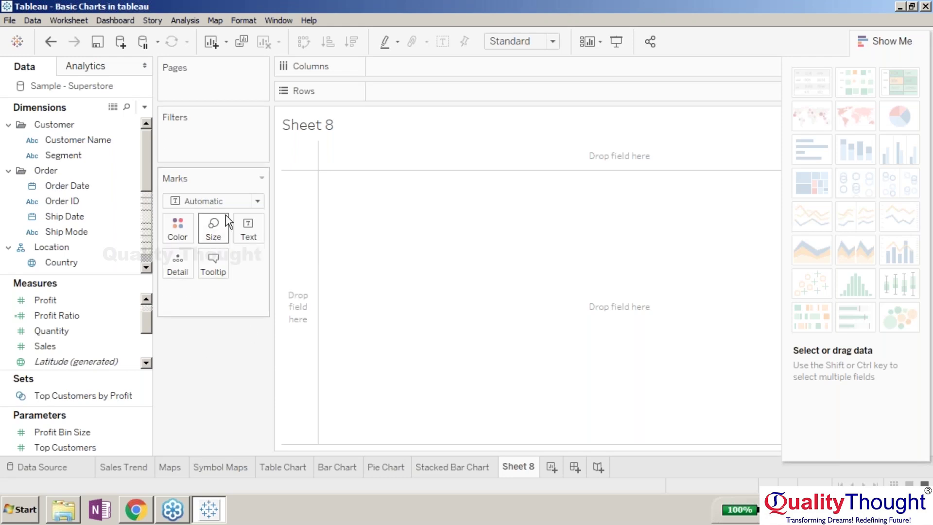
click(103, 236)
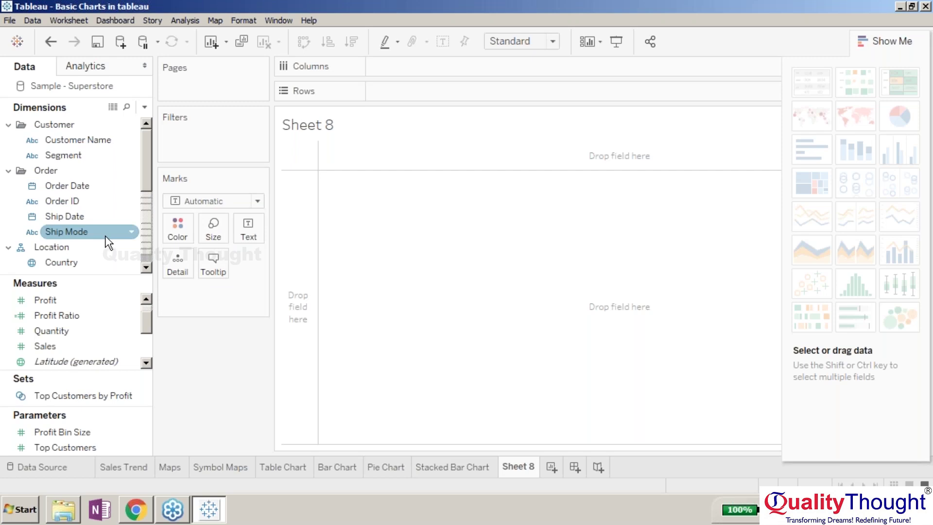
click(85, 152)
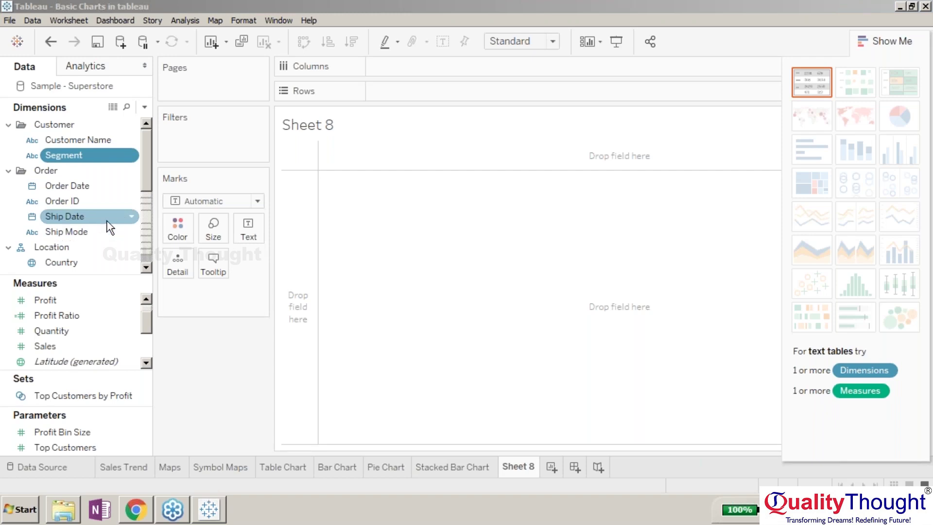
click(146, 148)
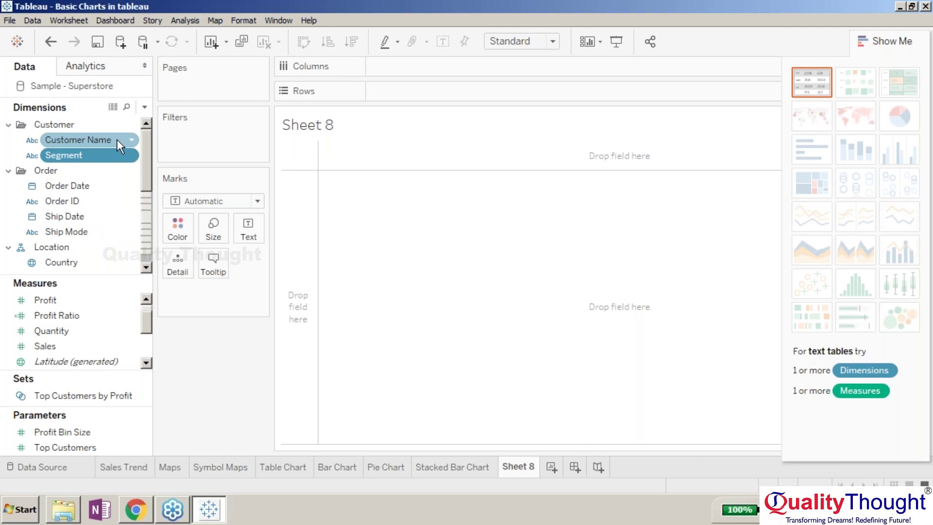
right_click(143, 126)
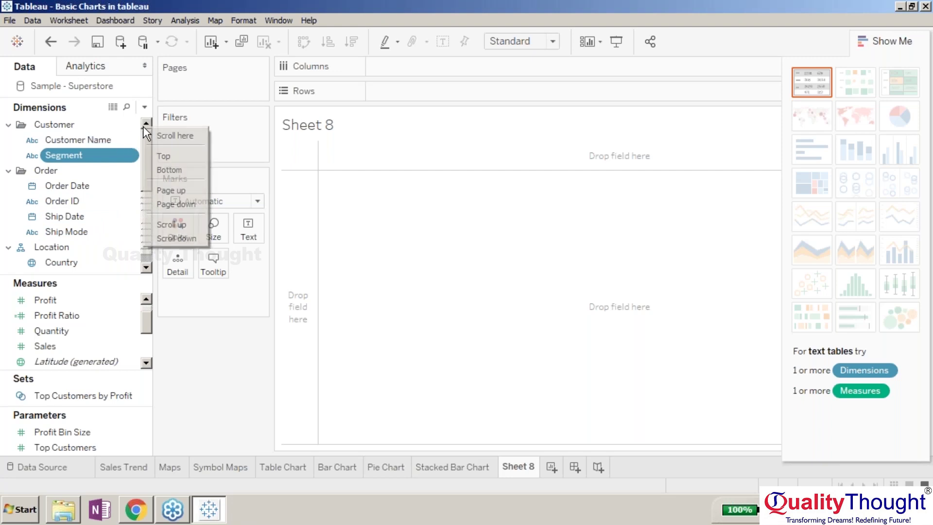
key(Escape)
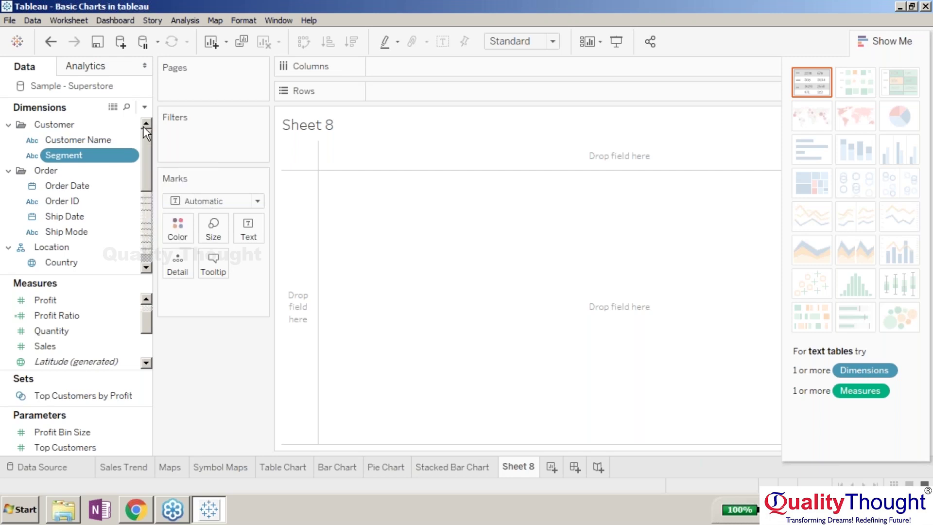
click(89, 145)
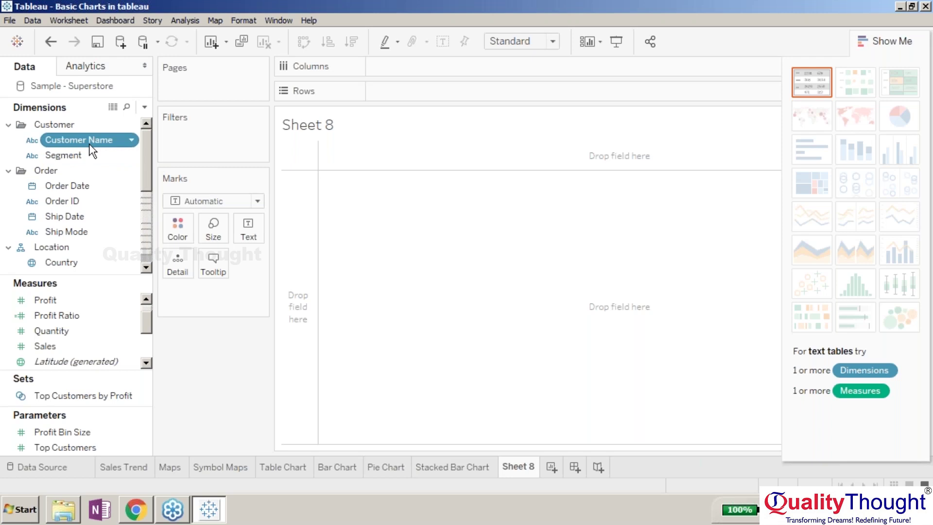
click(146, 214)
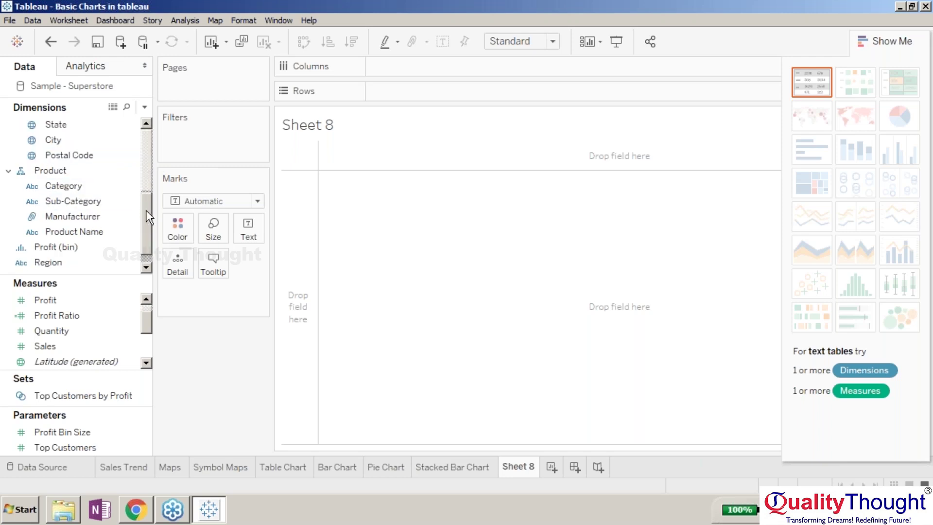
Step: Place Sub-Category on Rows and Sales on Columns, undoing a first placement of Category on Rows
drag(105, 185, 388, 91)
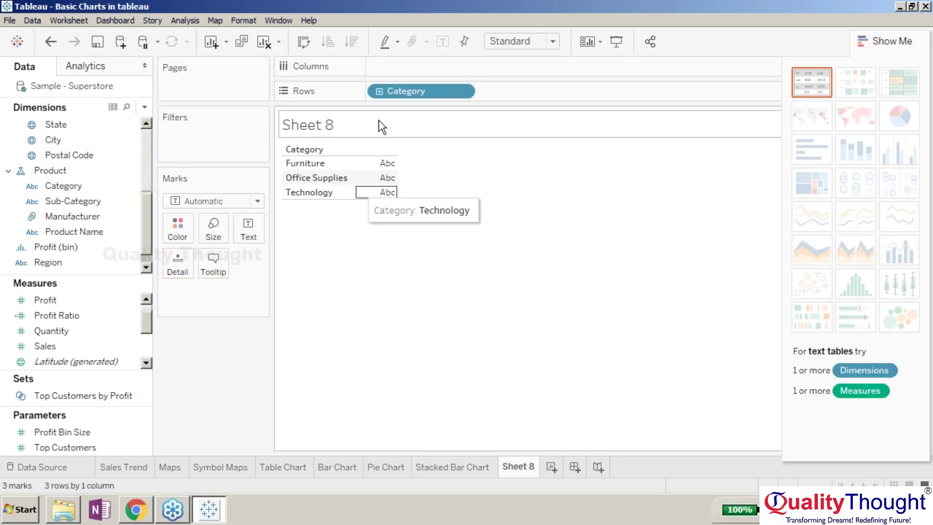
key(ctrl+z)
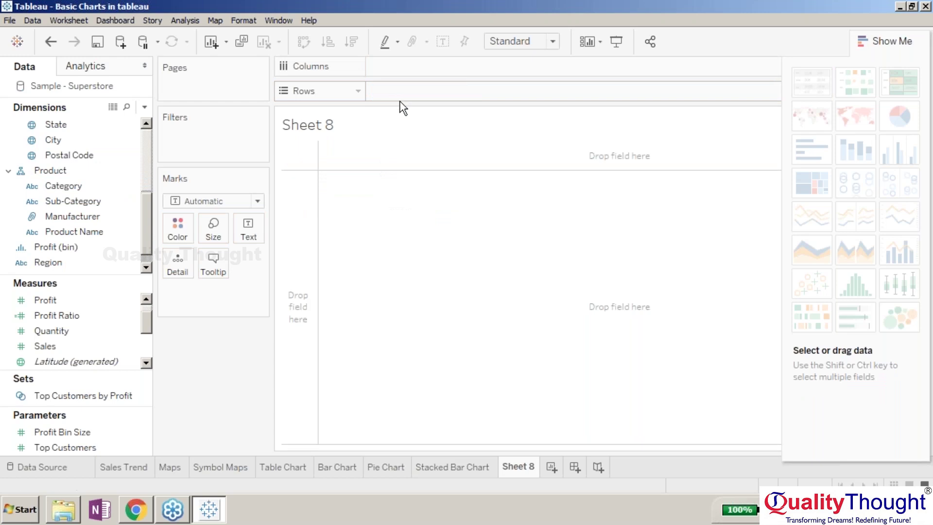
drag(72, 202, 389, 92)
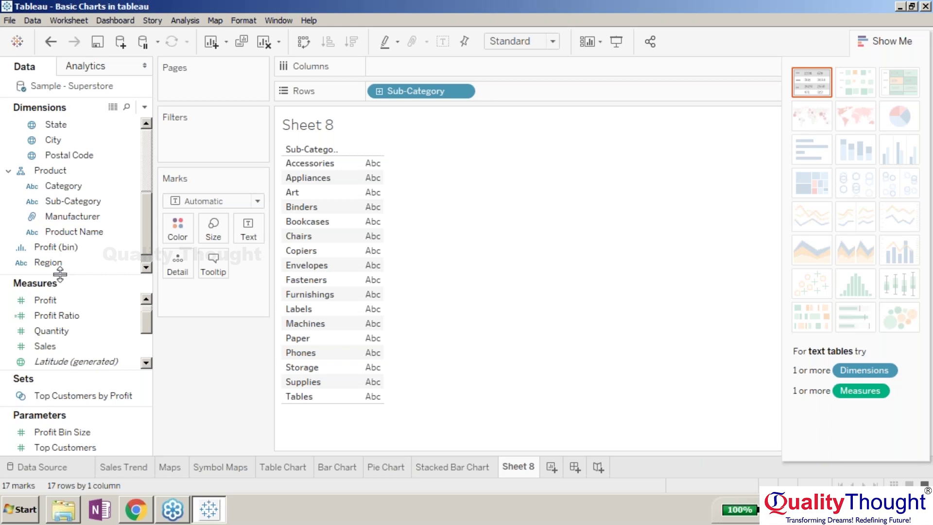
click(43, 362)
drag(41, 352, 398, 78)
click(64, 346)
drag(64, 344, 387, 66)
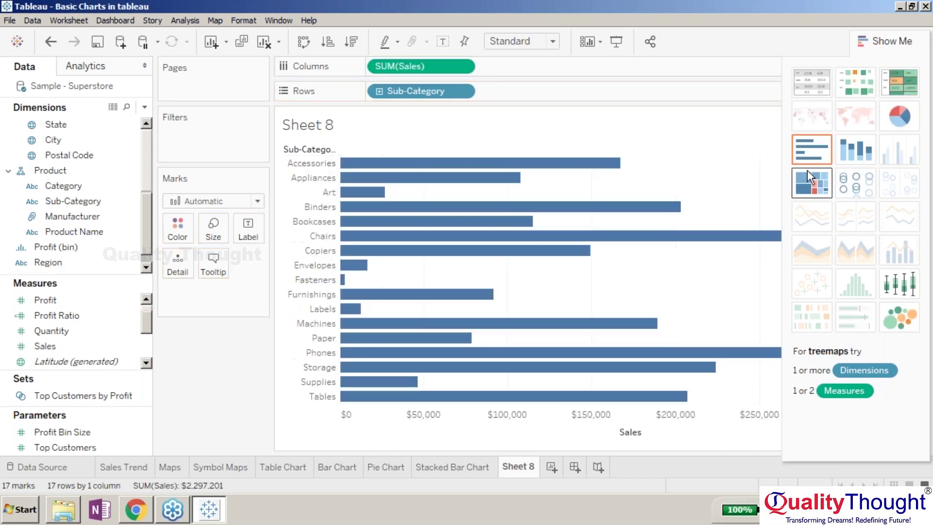
Step: Convert the bar chart of Sales by Sub-Category to a treemap
click(811, 177)
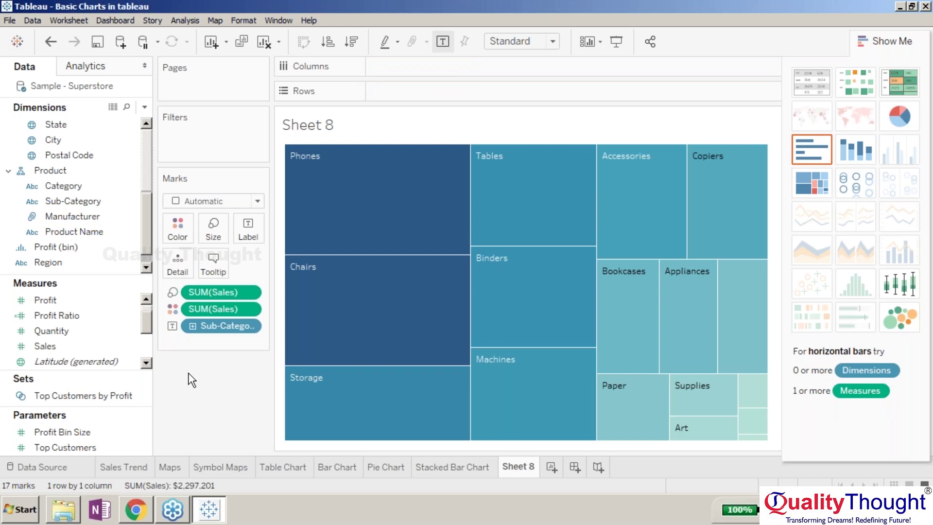
mouse_move(355, 192)
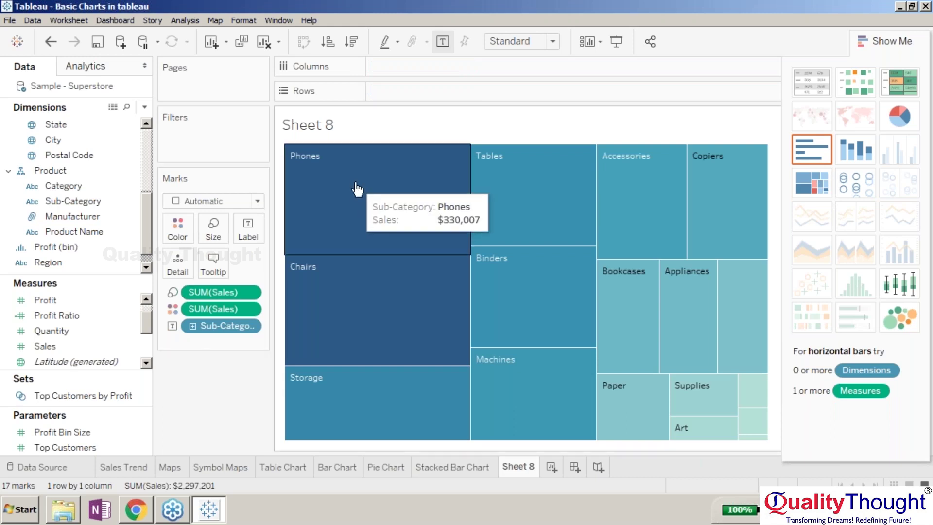
mouse_move(378, 305)
mouse_move(357, 240)
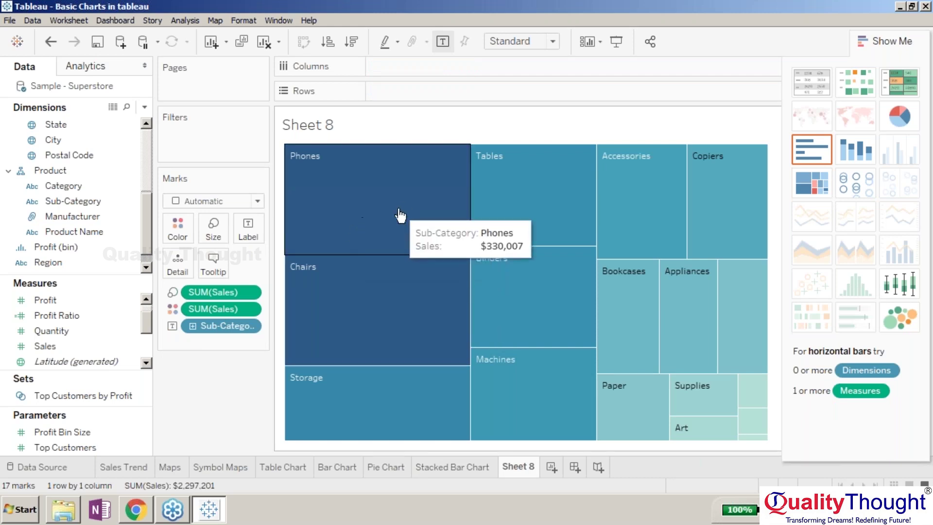
mouse_move(416, 313)
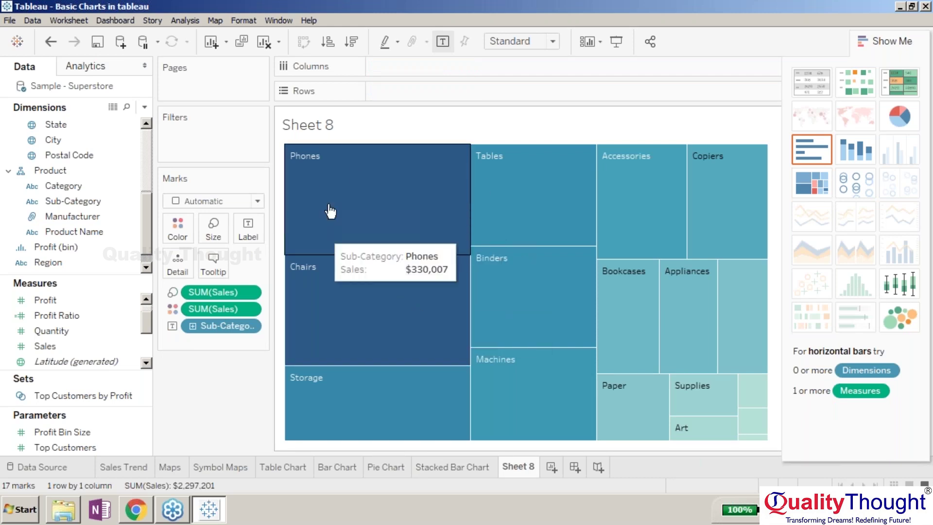
mouse_move(441, 225)
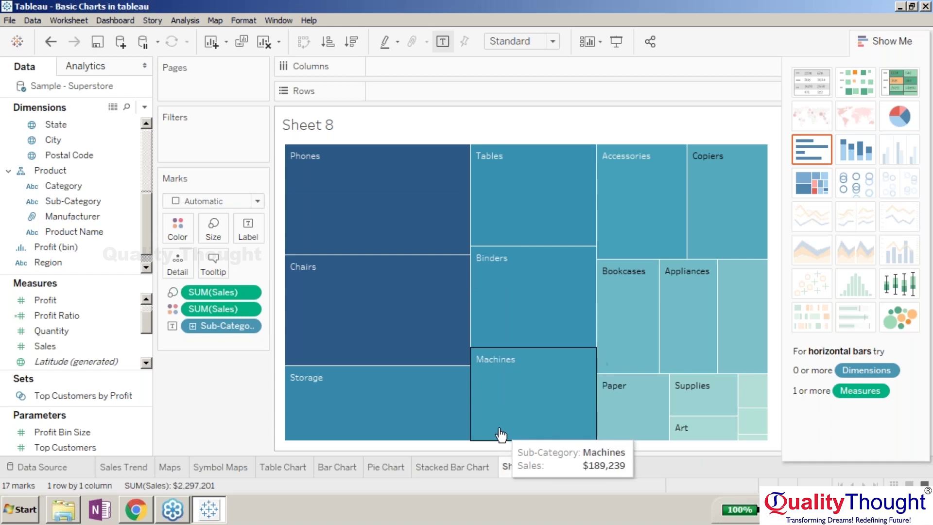
Step: Rename Sheet 8 as TreeMaps
right_click(515, 461)
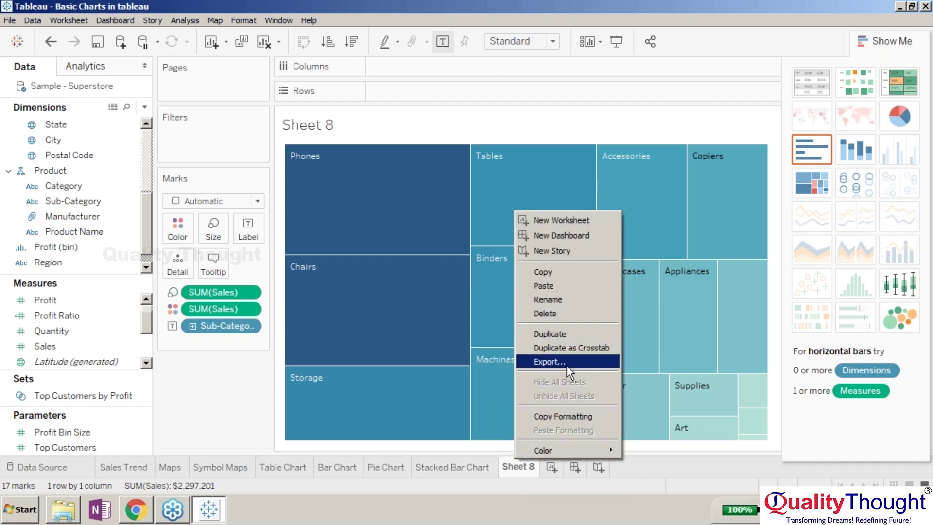
click(564, 300)
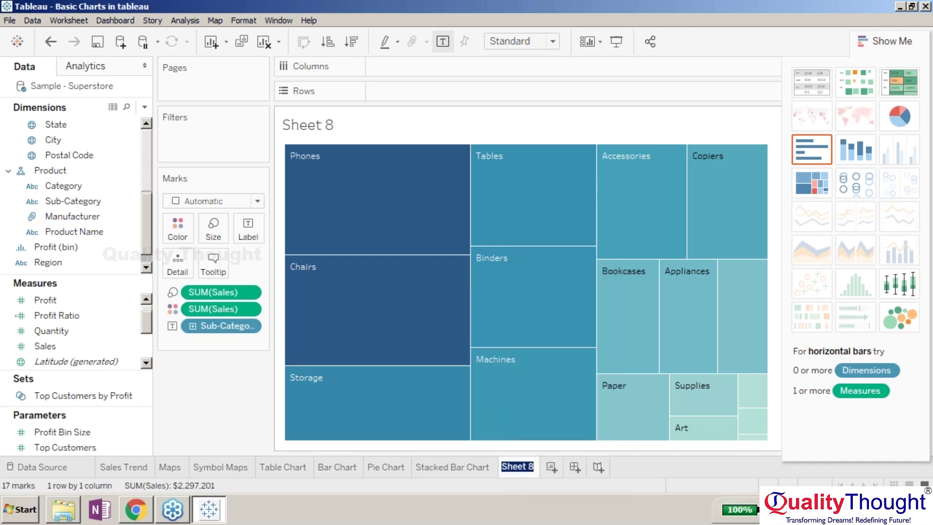
text(TreeMap)
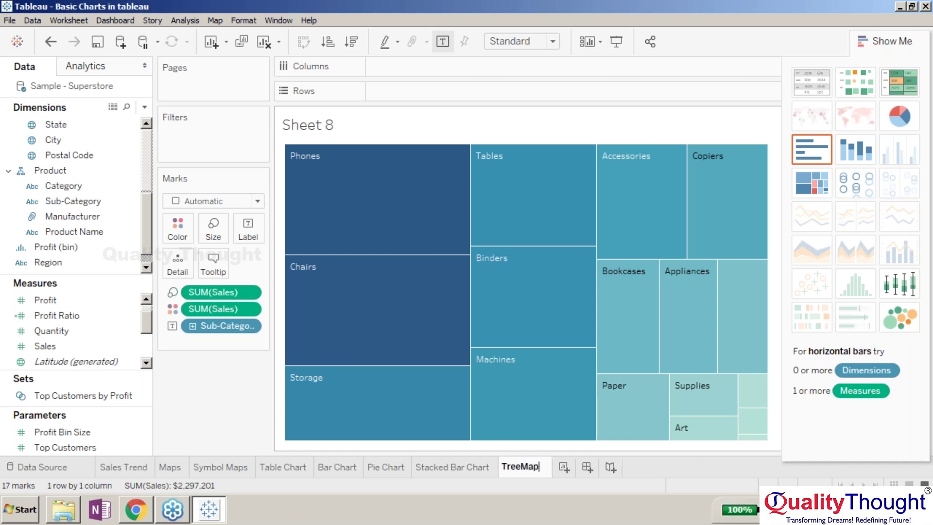
text(s)
key(Return)
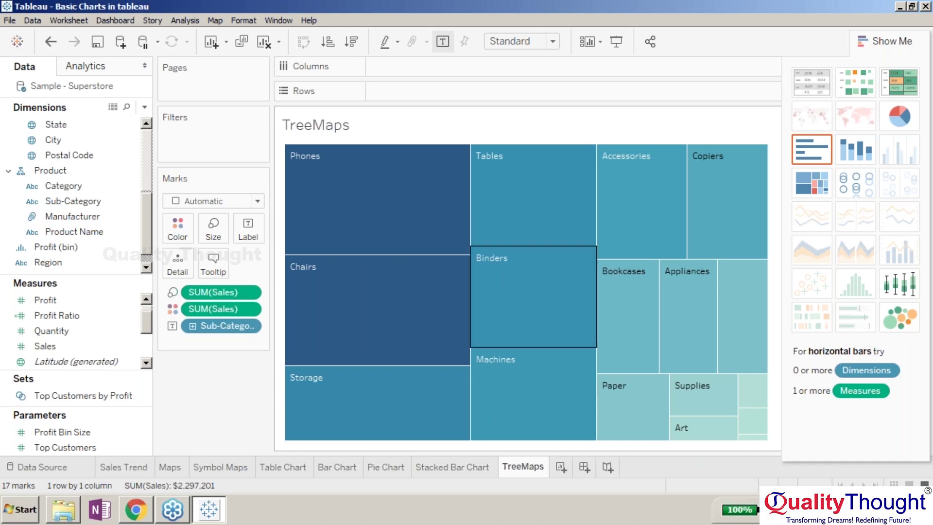
Step: Add a new worksheet and build a packed bubbles chart with Category on Columns and Sales on Rows
click(563, 467)
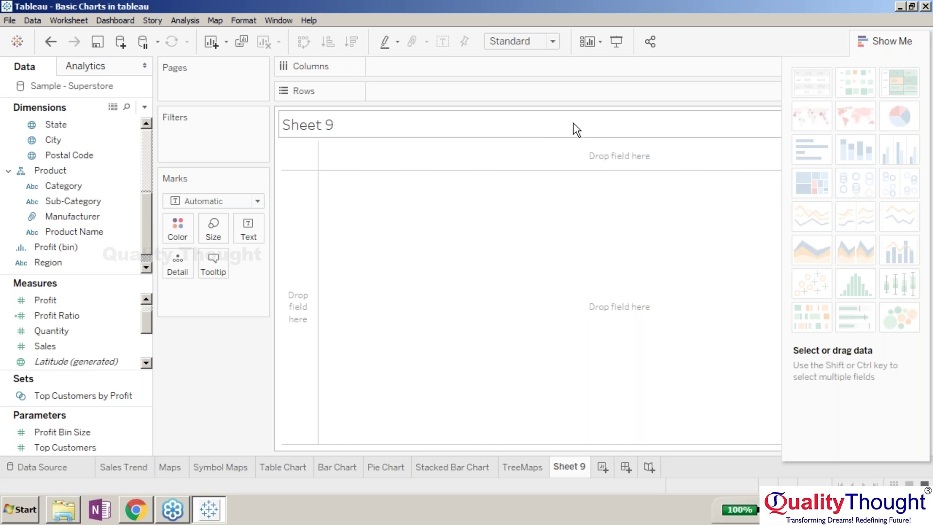
drag(85, 190, 383, 67)
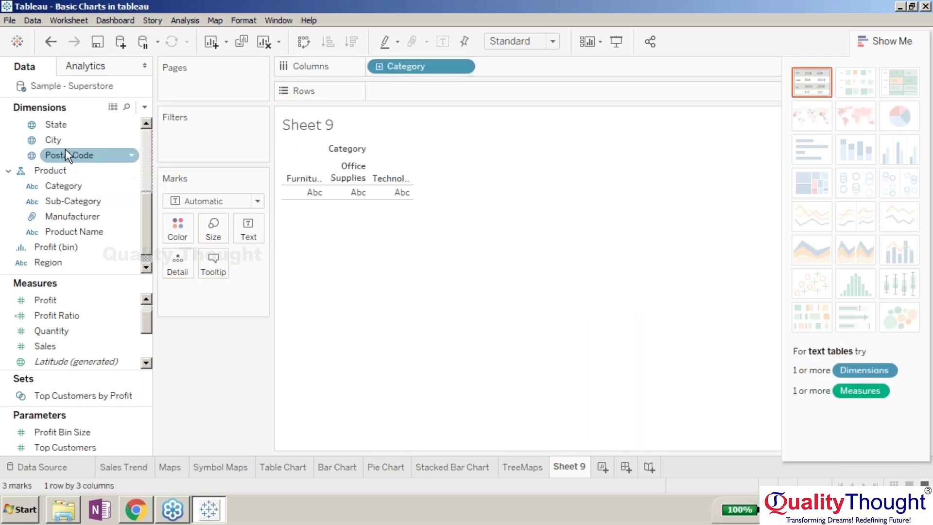
drag(147, 223, 147, 203)
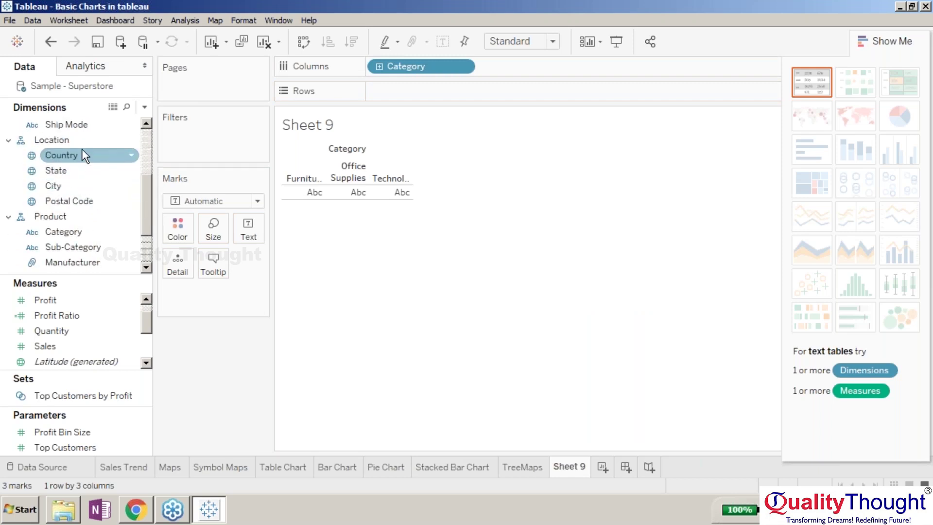
mouse_move(143, 203)
mouse_down()
mouse_move(144, 231)
mouse_move(142, 151)
mouse_move(142, 186)
mouse_up()
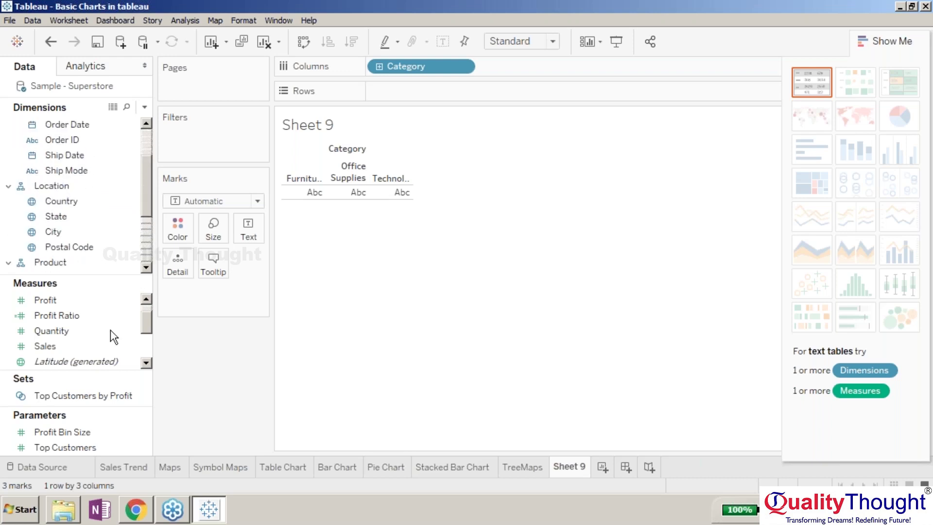
click(54, 347)
drag(51, 347, 374, 91)
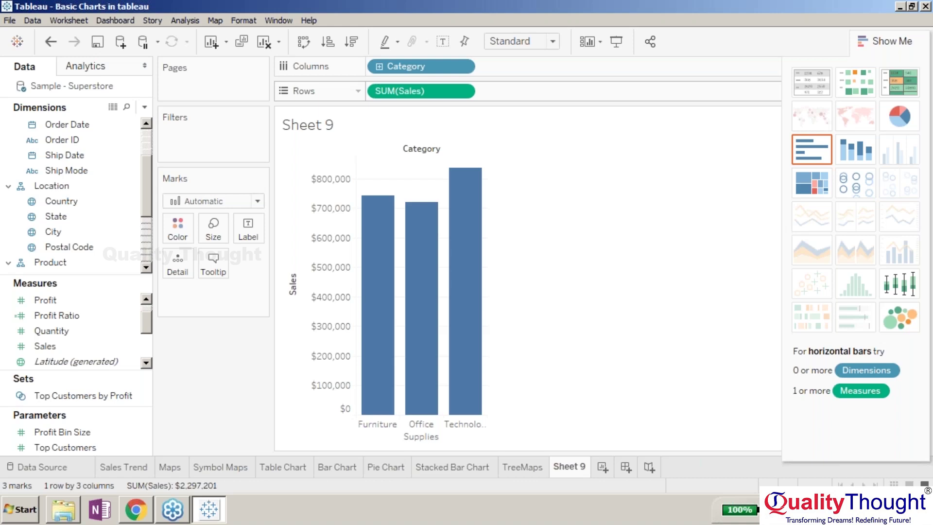
click(900, 311)
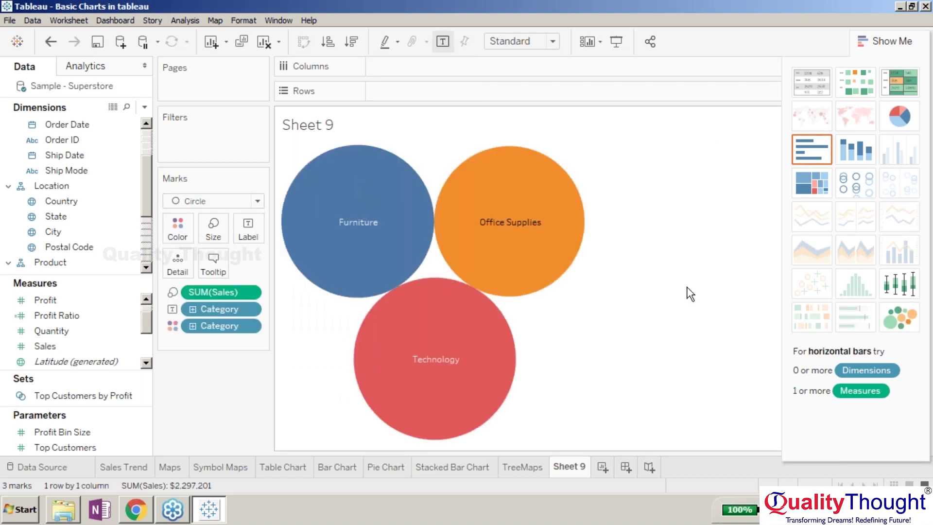
Step: Drill the bubbles down from Category to Sub-Category and Manufacturer, and remove both added levels again
click(193, 309)
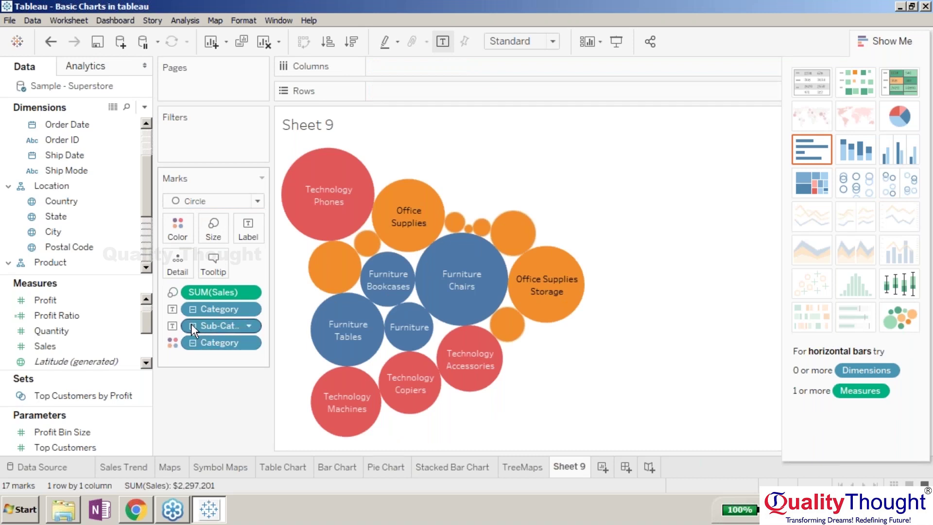
click(192, 325)
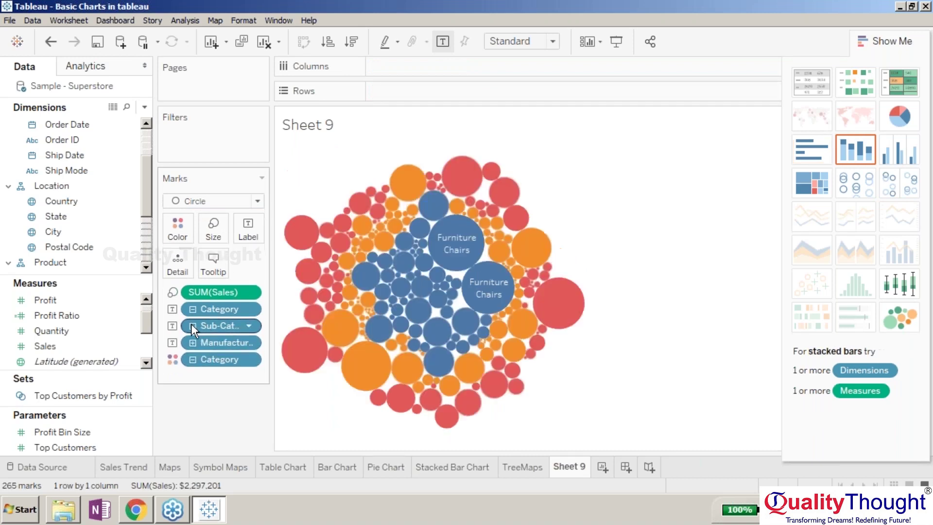
click(203, 324)
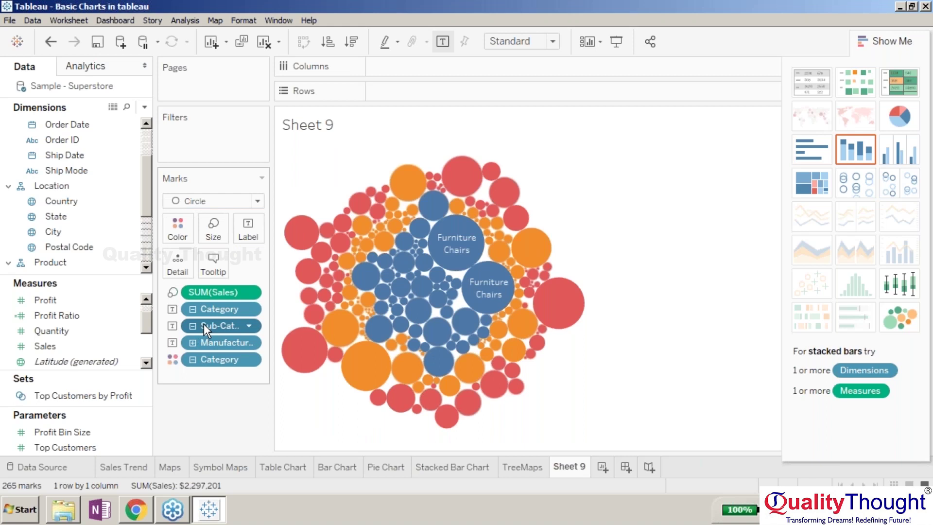
key(Delete)
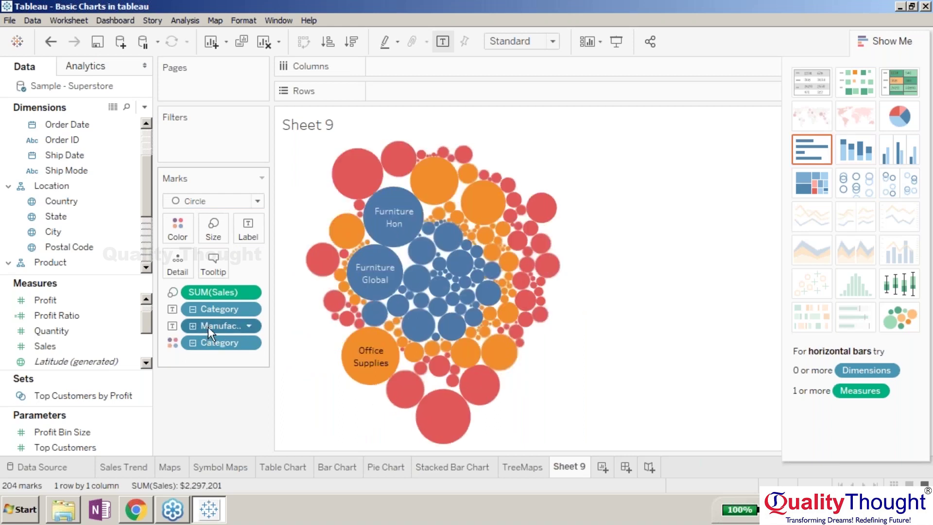
click(208, 326)
key(Delete)
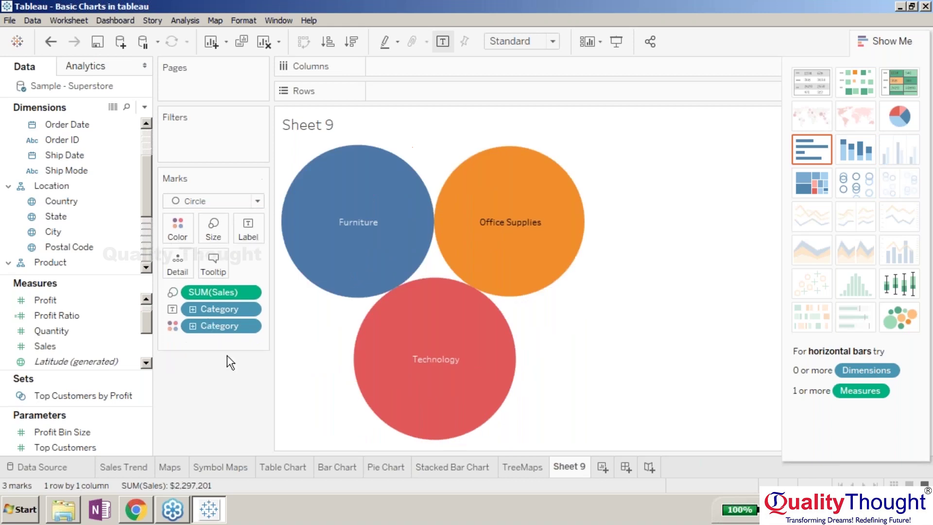
Step: Expand the Category label to Sub-Category and rename Sheet 9 as BubbleChart
click(194, 310)
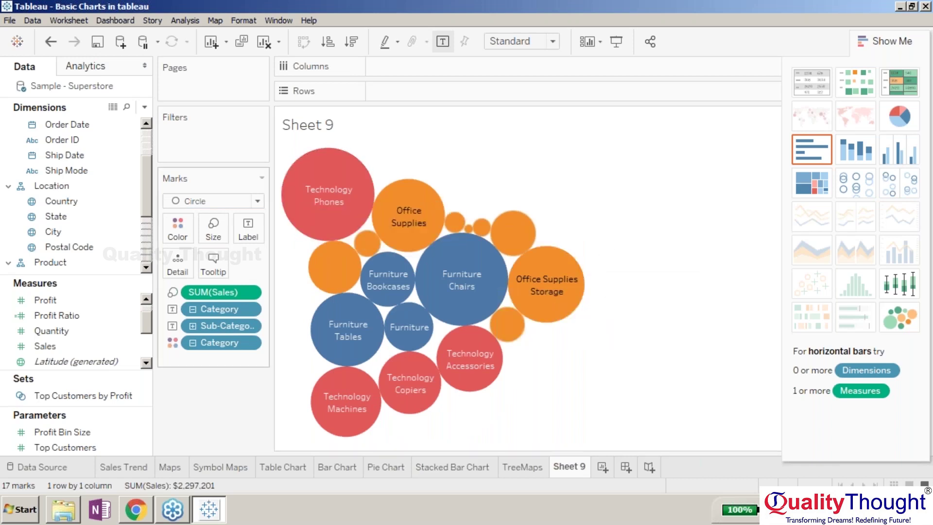
right_click(568, 469)
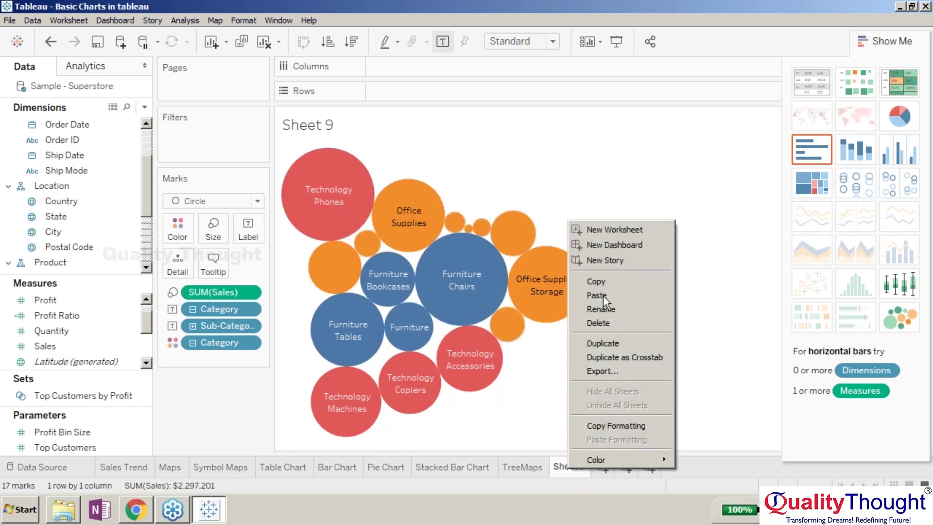
click(613, 306)
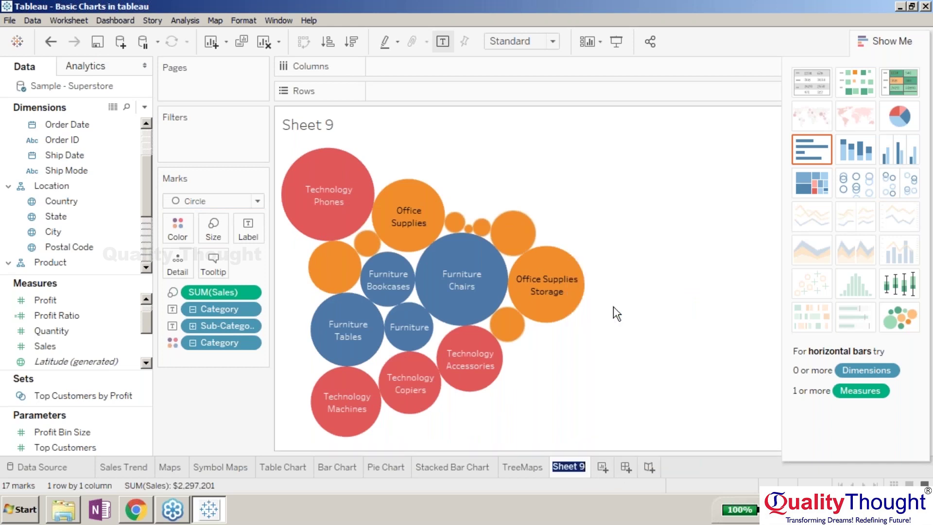
text(BubbleChart)
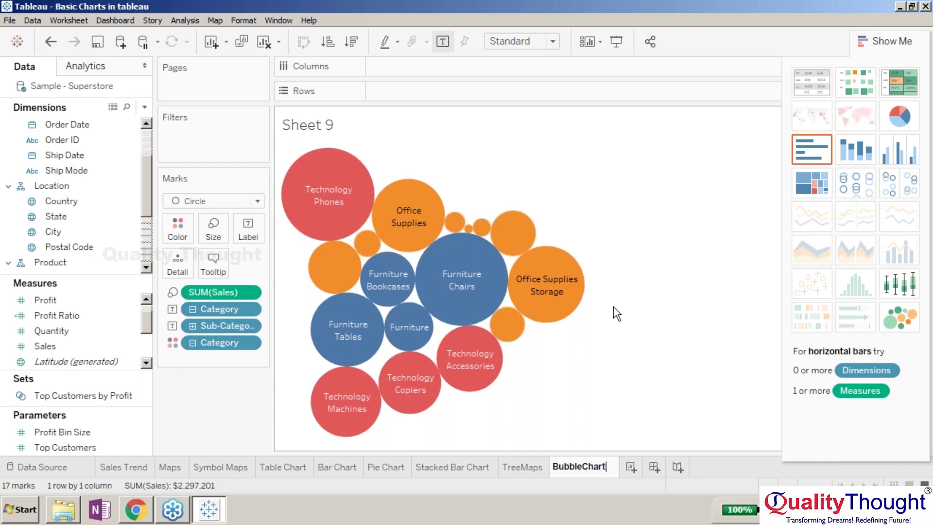
key(Return)
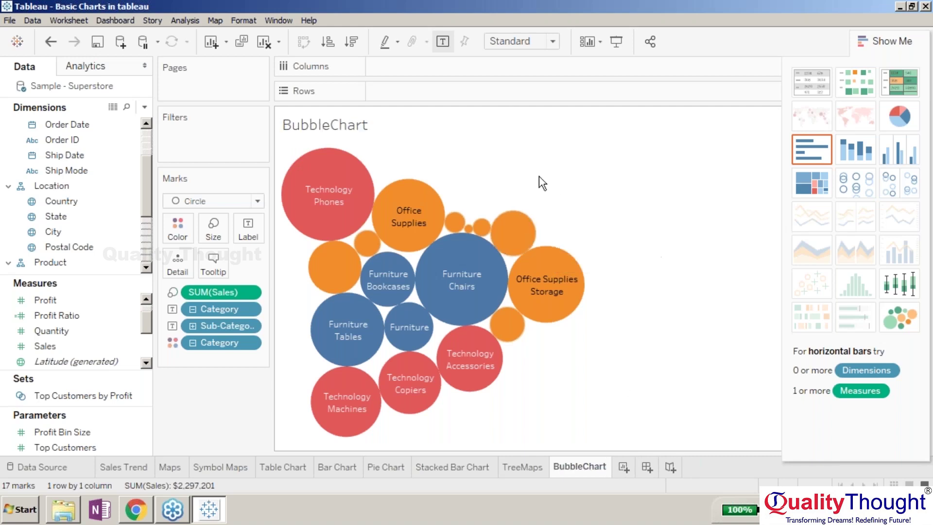
Step: Add Region as a detail of the bubbles and collapse the Category hierarchy to the category level
mouse_move(538, 261)
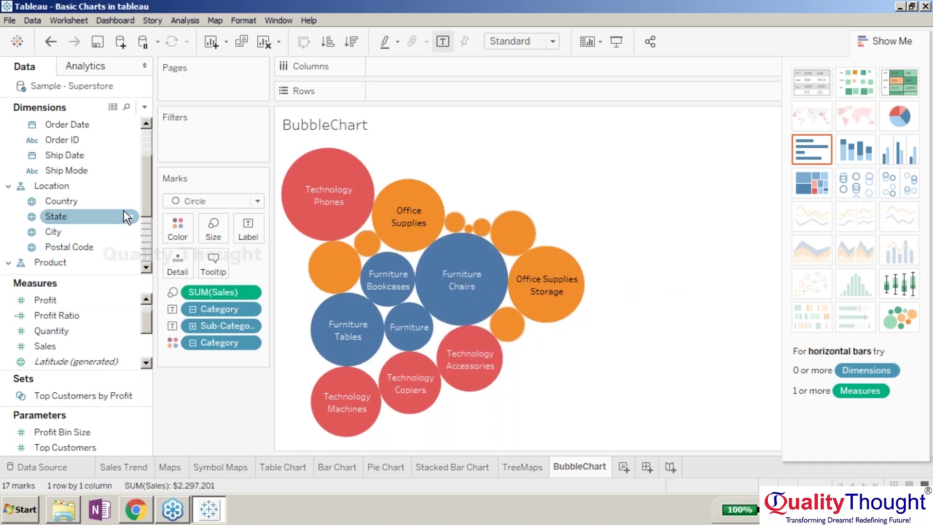
mouse_move(147, 206)
mouse_down()
mouse_move(151, 260)
mouse_move(121, 243)
mouse_move(245, 243)
mouse_move(194, 271)
mouse_move(176, 265)
mouse_up()
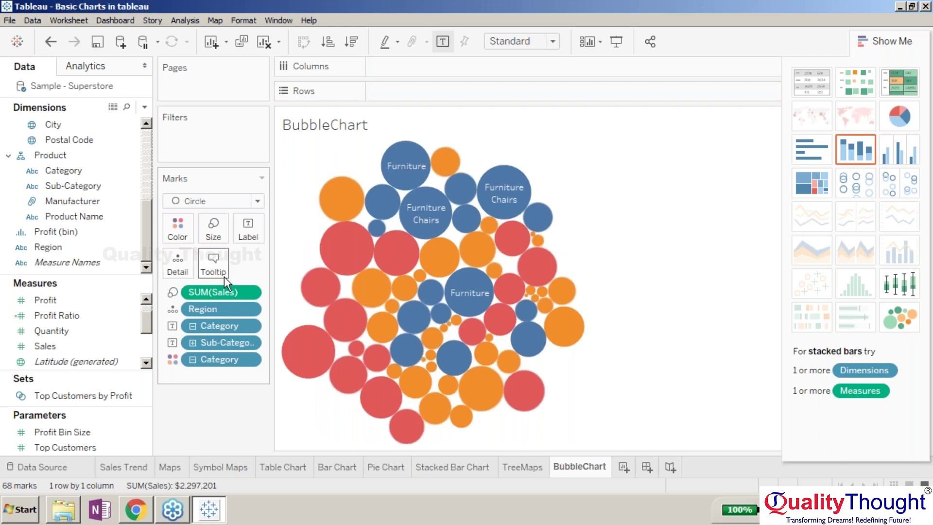
mouse_move(312, 364)
click(190, 325)
click(192, 326)
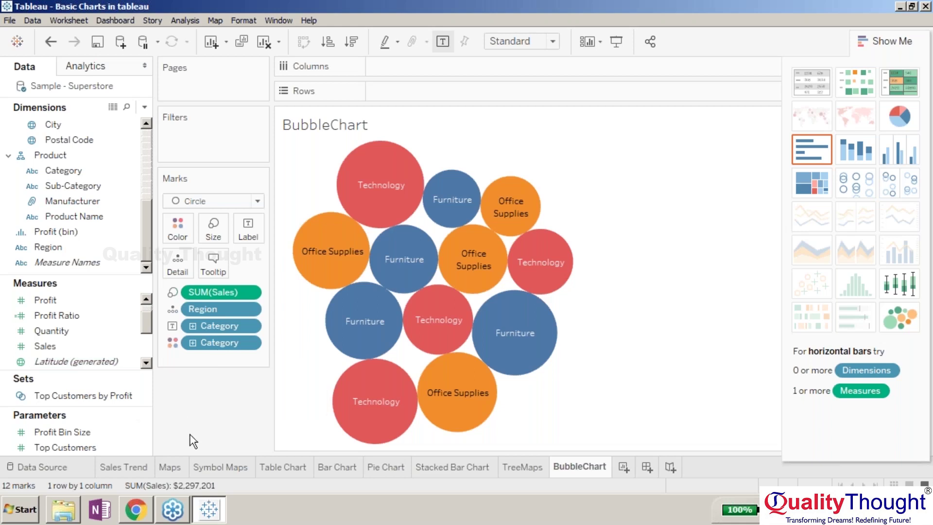
Step: Color the bubbles by Profit and change Region from a detail to a label
drag(51, 305, 178, 228)
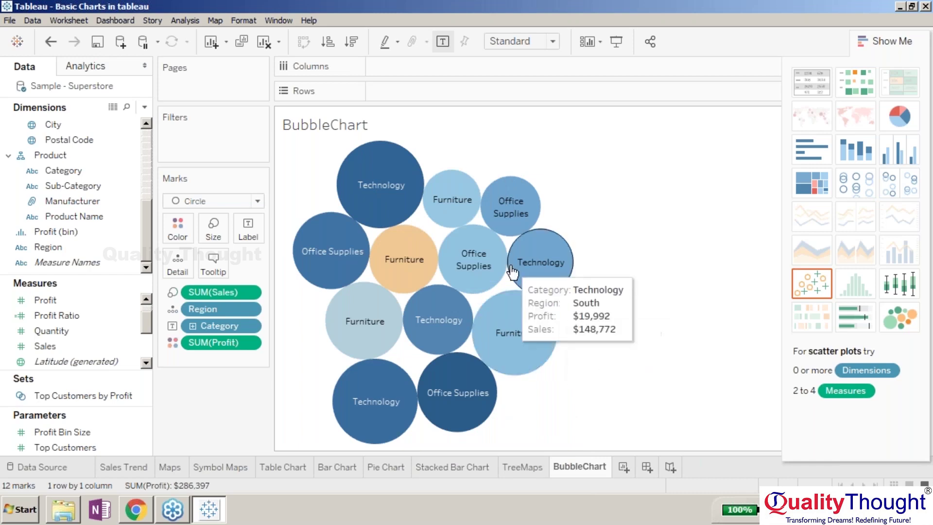
click(224, 308)
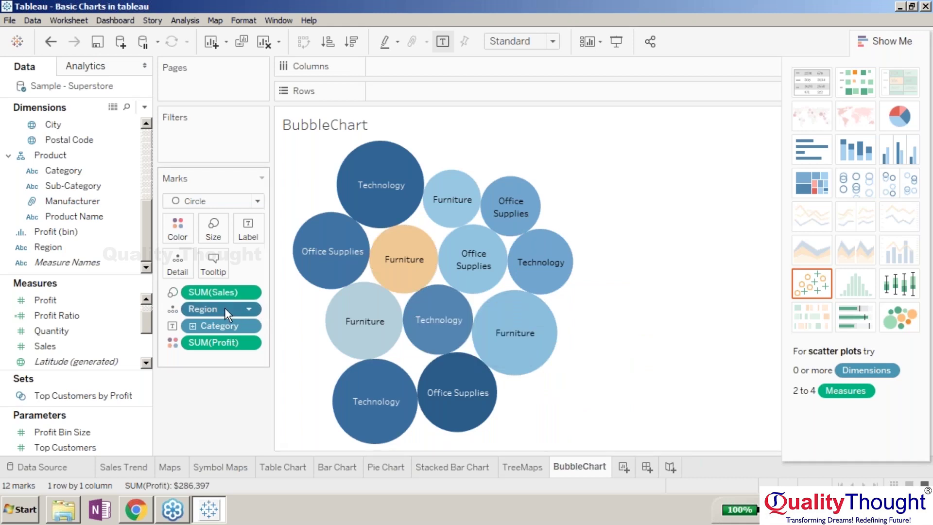
drag(223, 307, 248, 228)
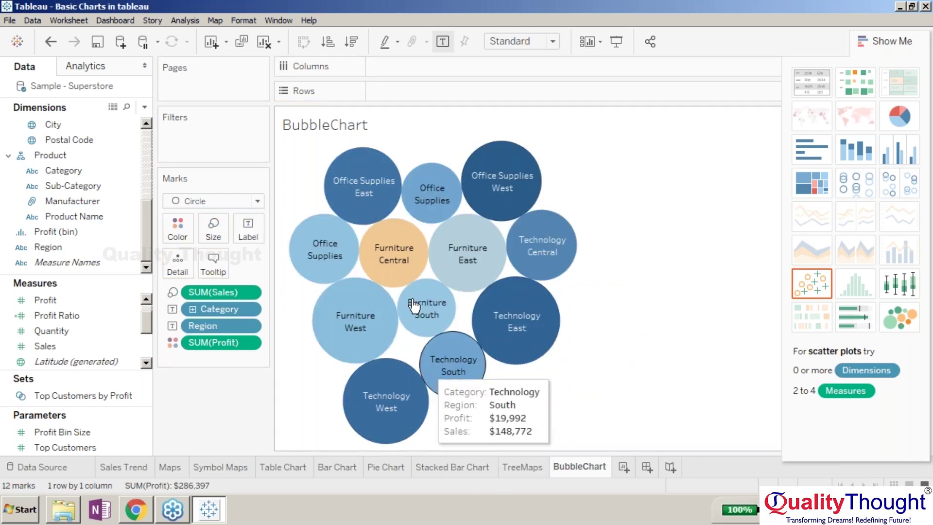
mouse_move(511, 173)
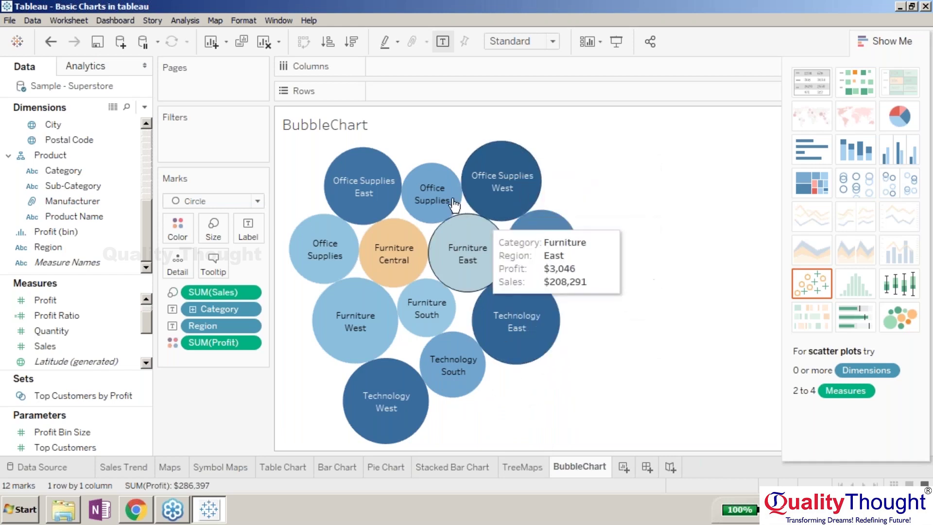
mouse_move(522, 354)
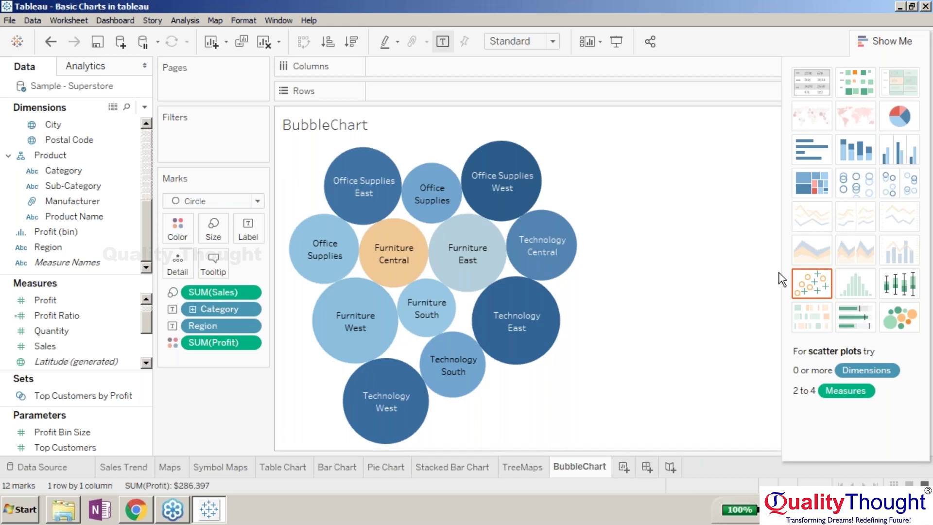
Step: Hide the chart suggestions and move the SUM(Profit) color legend below the Marks card
click(887, 39)
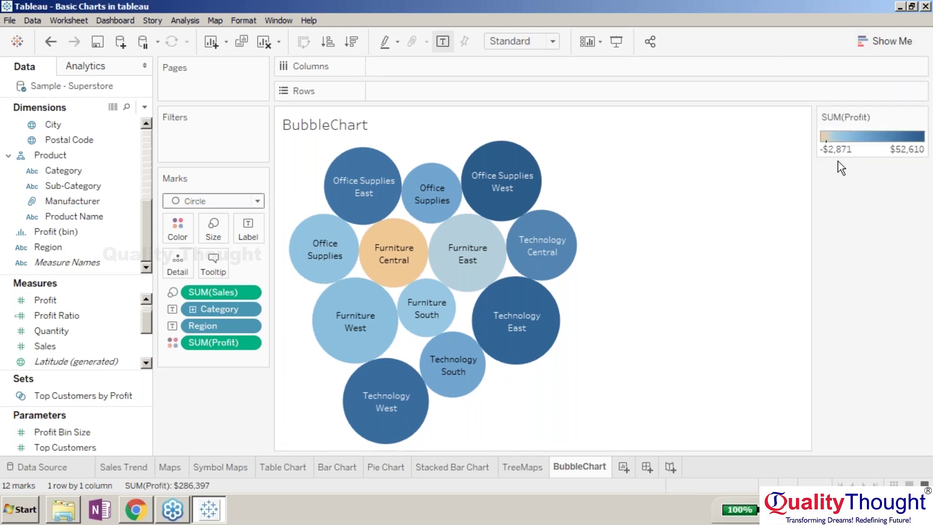
drag(876, 118, 219, 396)
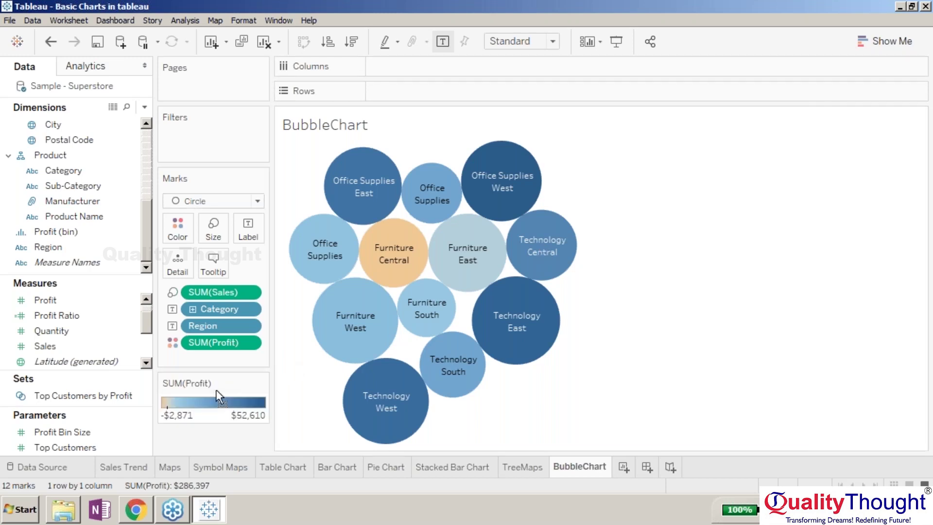
Step: Add a new worksheet after BubbleChart and show the chart suggestions again
click(624, 467)
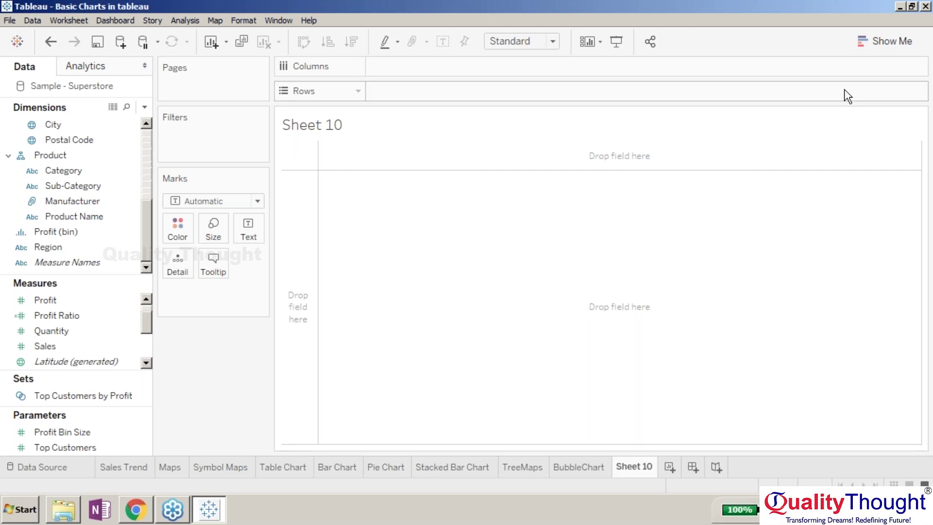
click(872, 38)
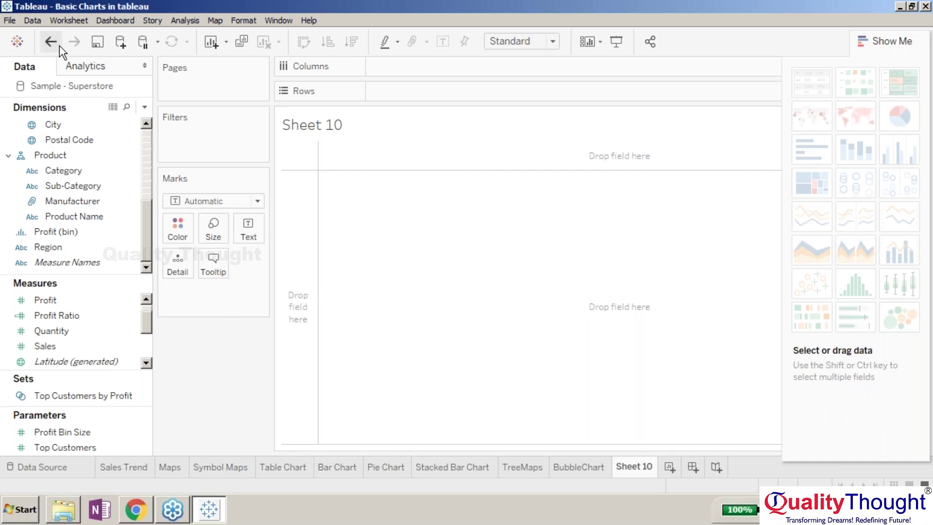
Step: Start a Microsoft Excel connection from the start page and check the Tableau Resources folder on the Desktop for the data file
click(17, 41)
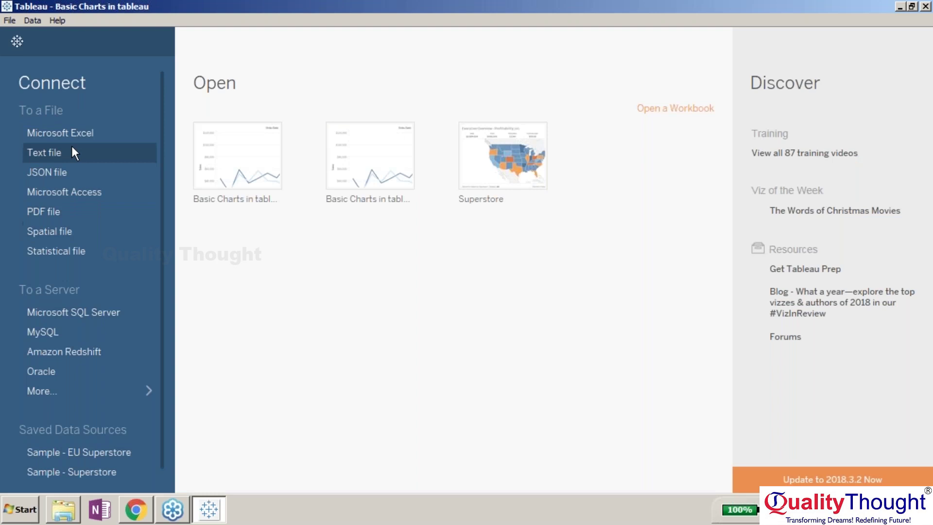
click(56, 132)
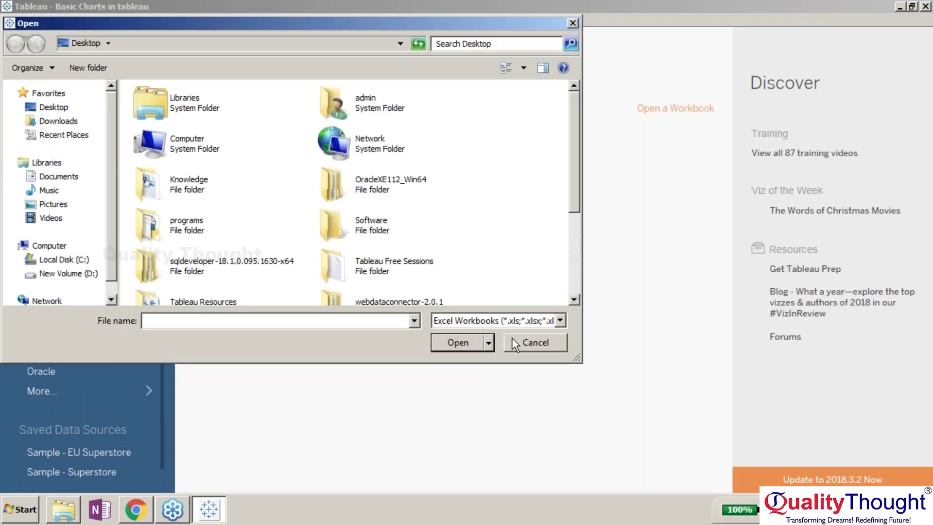
click(225, 300)
double_click(224, 300)
key(BackSpace)
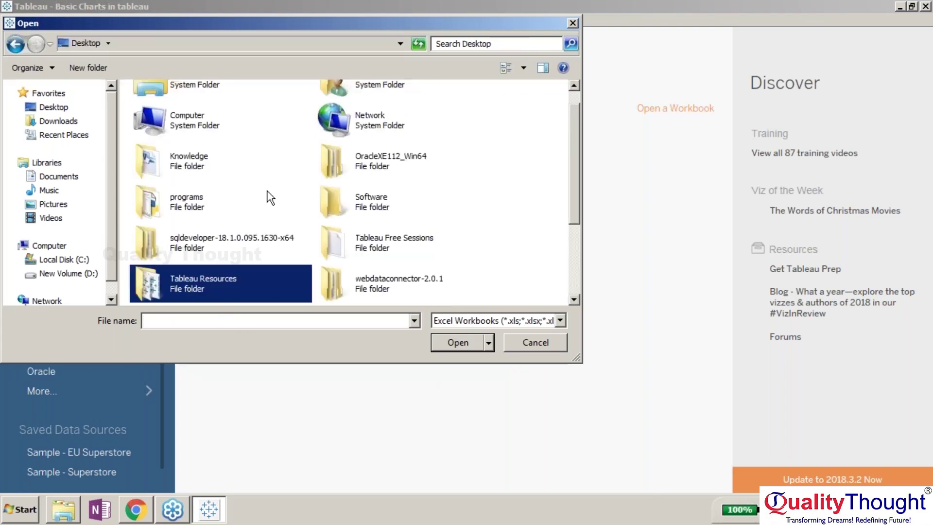
Step: Browse the Users\admin folder on Local Disk (C:) for the data file and return to the drive's root
click(82, 262)
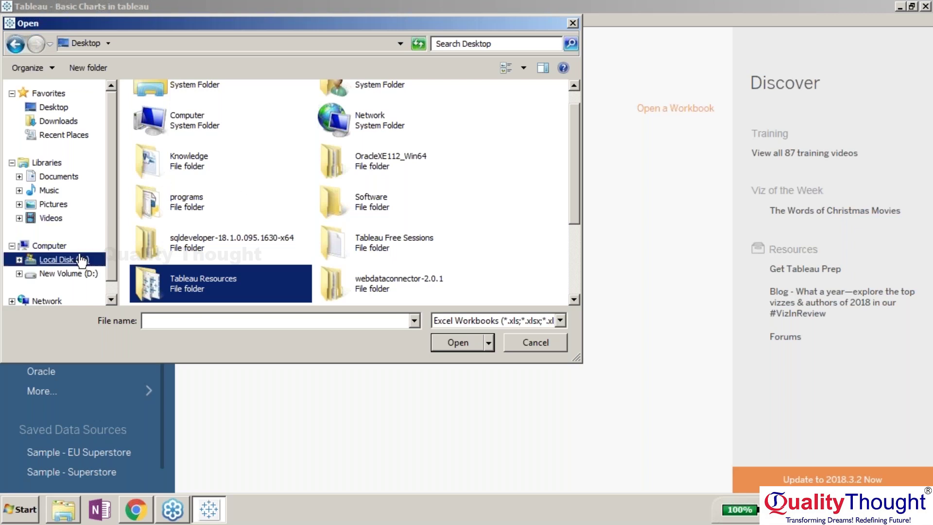
double_click(156, 220)
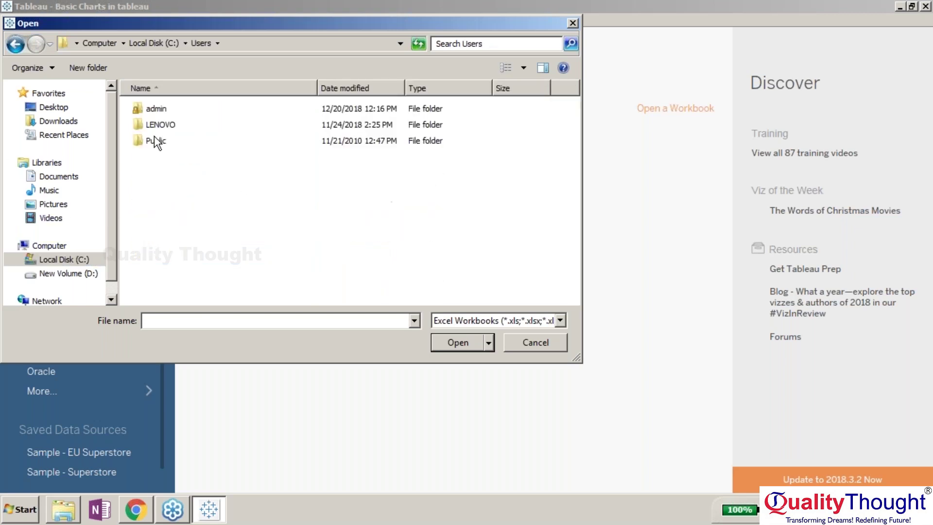
double_click(154, 109)
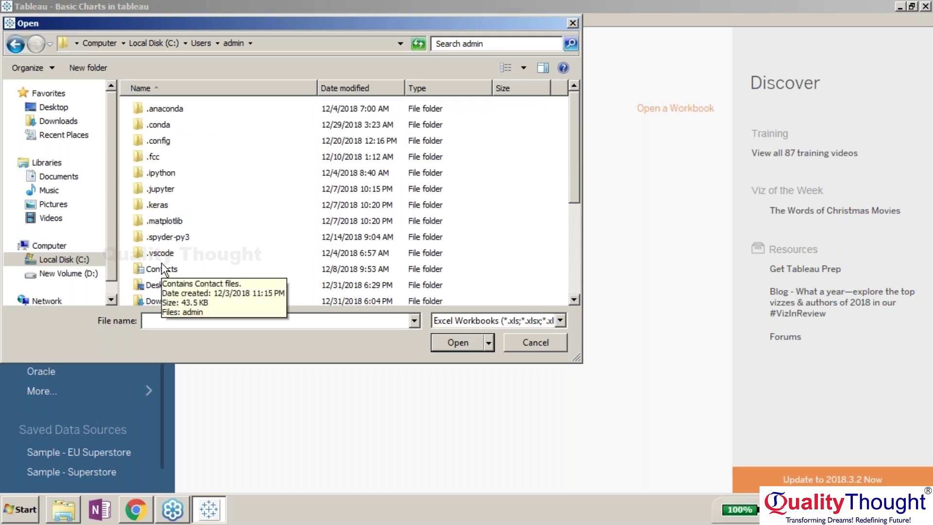
click(156, 223)
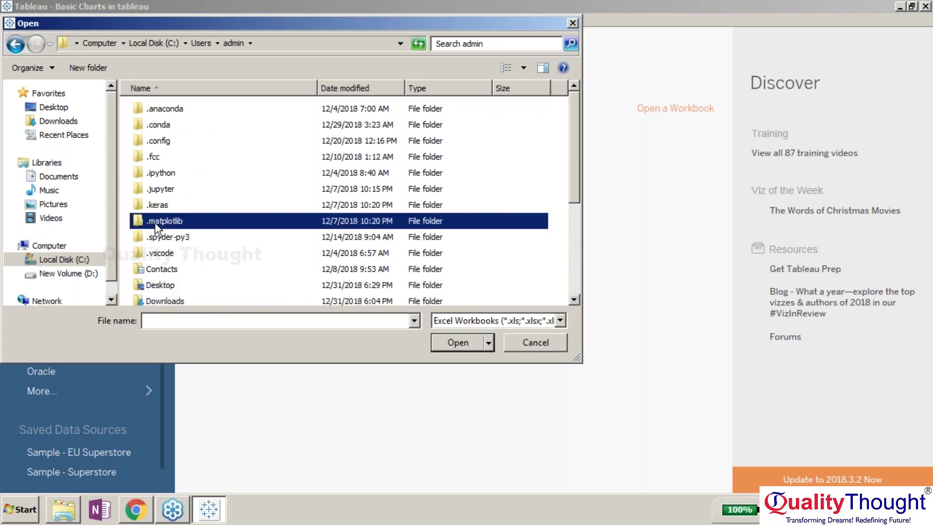
key(d)
key(w)
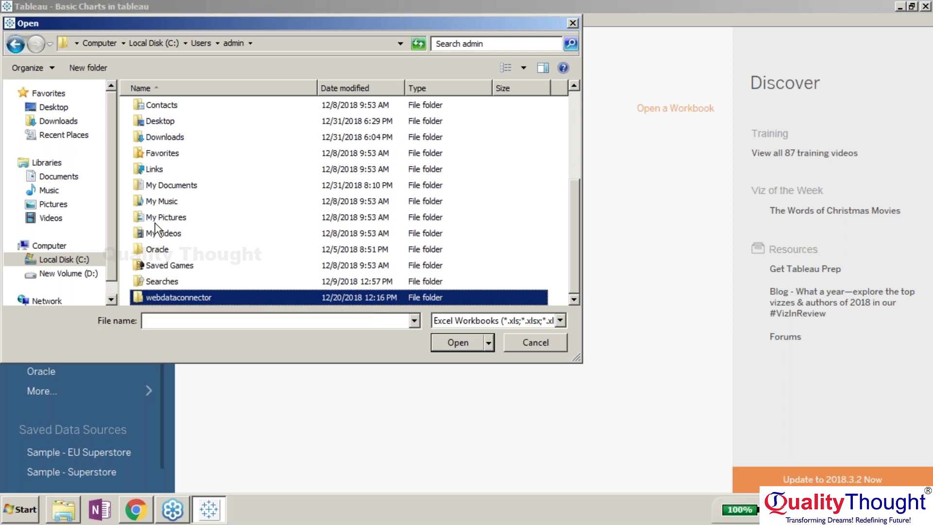
key(Up)
key(Up)
key(Up)
key(Up)
key(Up)
key(Up)
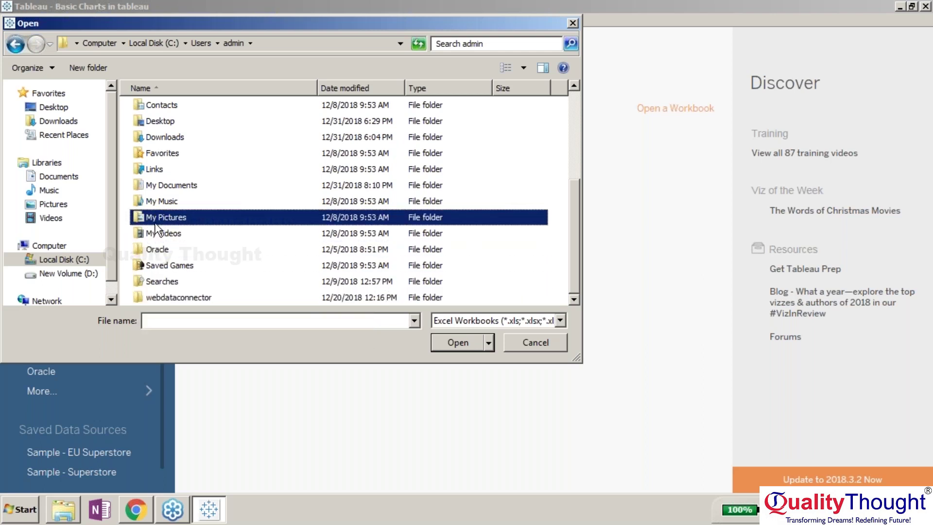
key(BackSpace)
key(BackSpace)
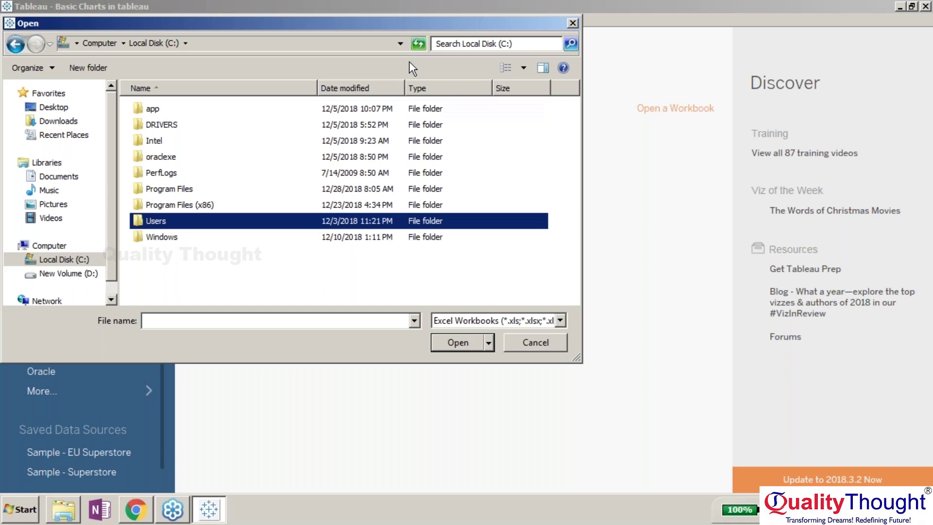
Step: Search Local Disk (C:) for "world indicators" and dismiss the file selection without opening anything
click(474, 43)
text(worl)
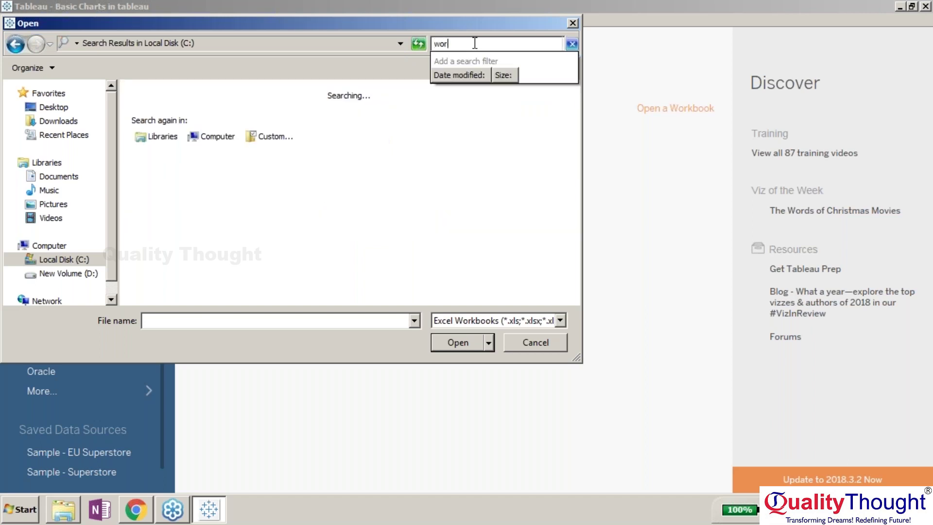
text(d indicatir)
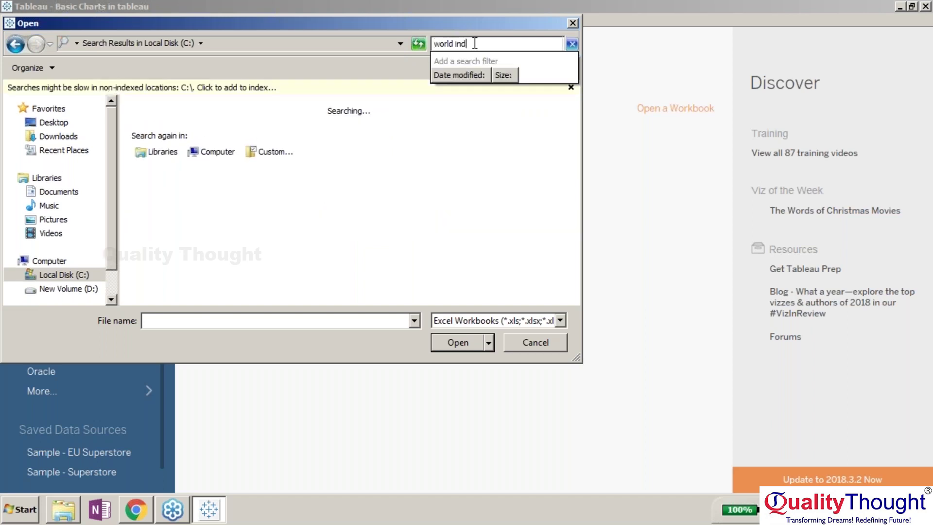
key(BackSpace)
key(BackSpace)
text(ors)
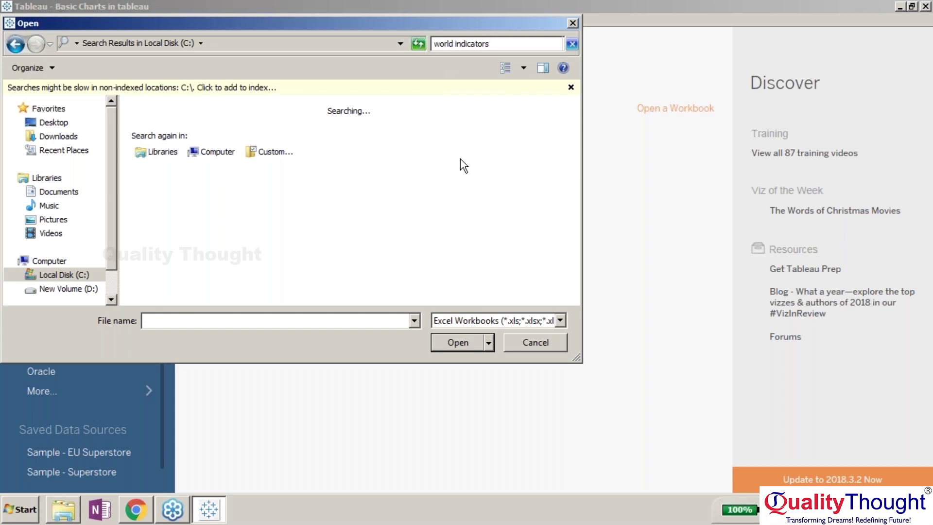
click(533, 342)
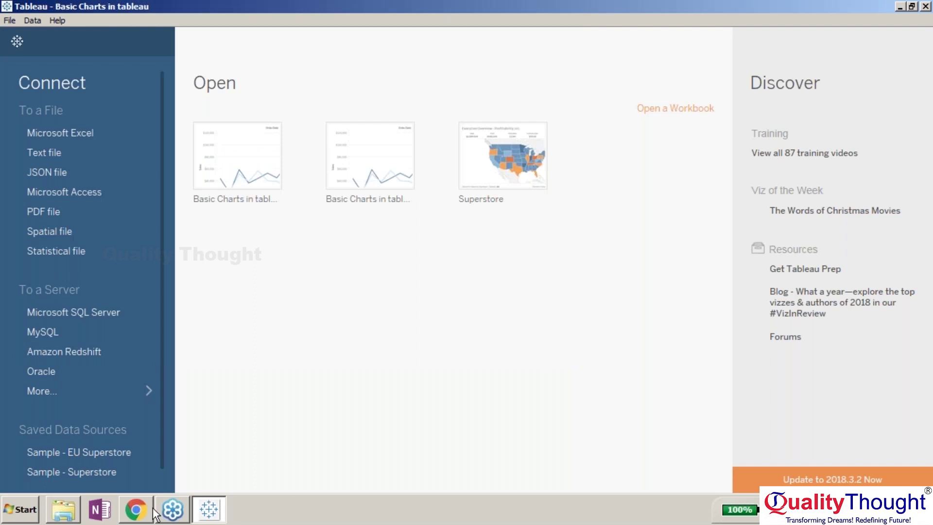
Step: Switch to Chrome and search the web for "world indicators dataset"
click(148, 514)
click(374, 14)
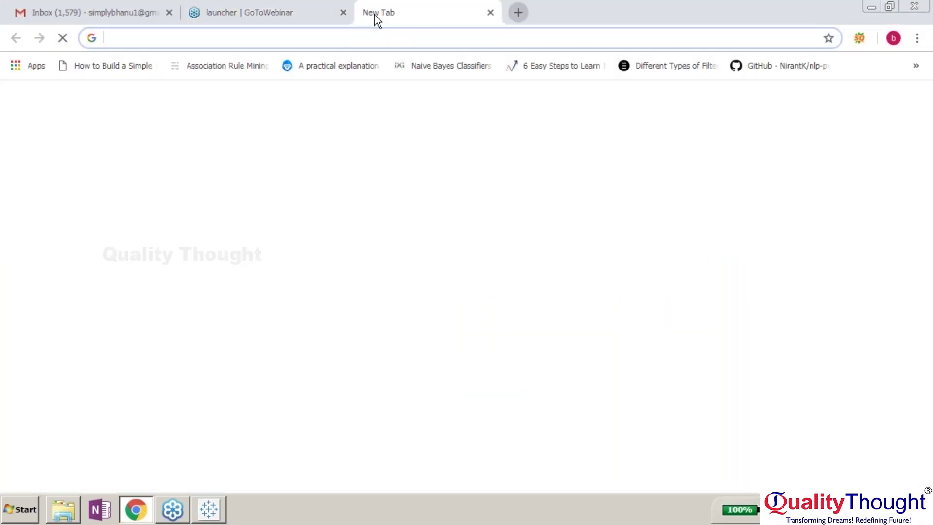
text(world indicators)
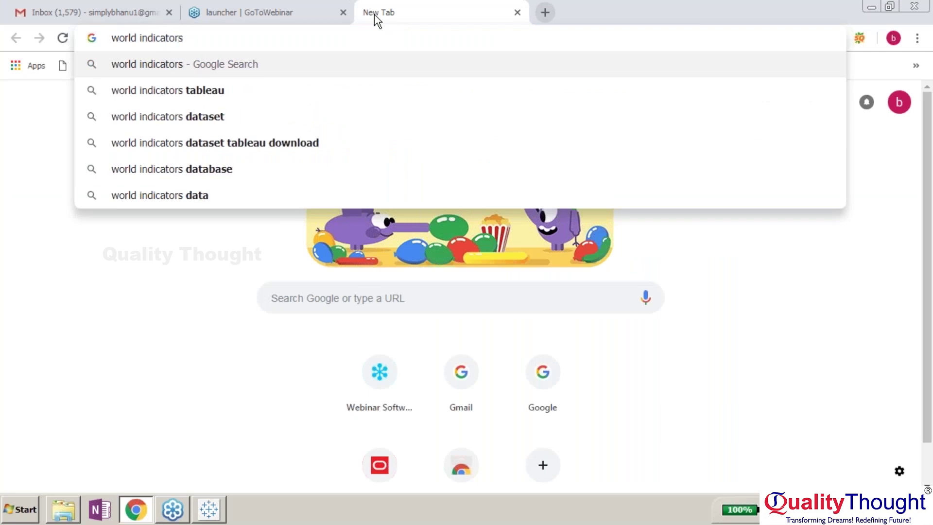
key(Down)
key(Down)
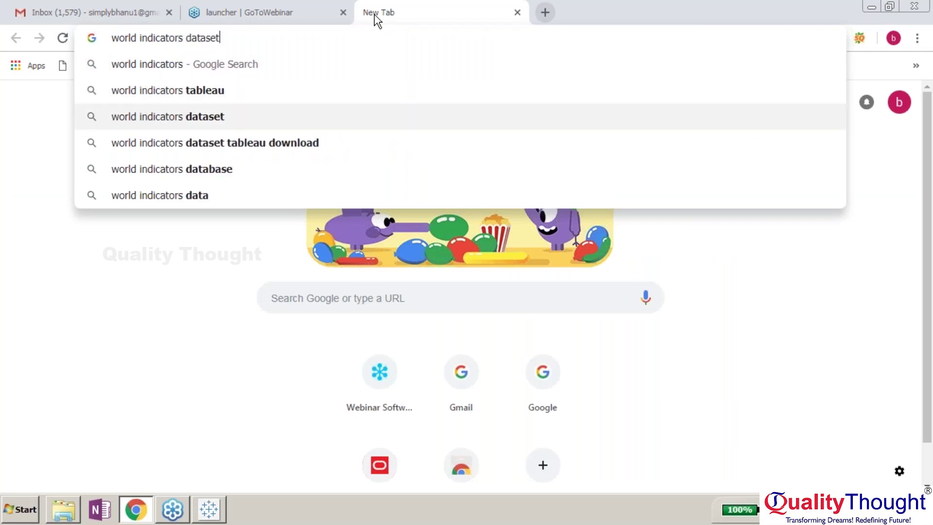
key(Return)
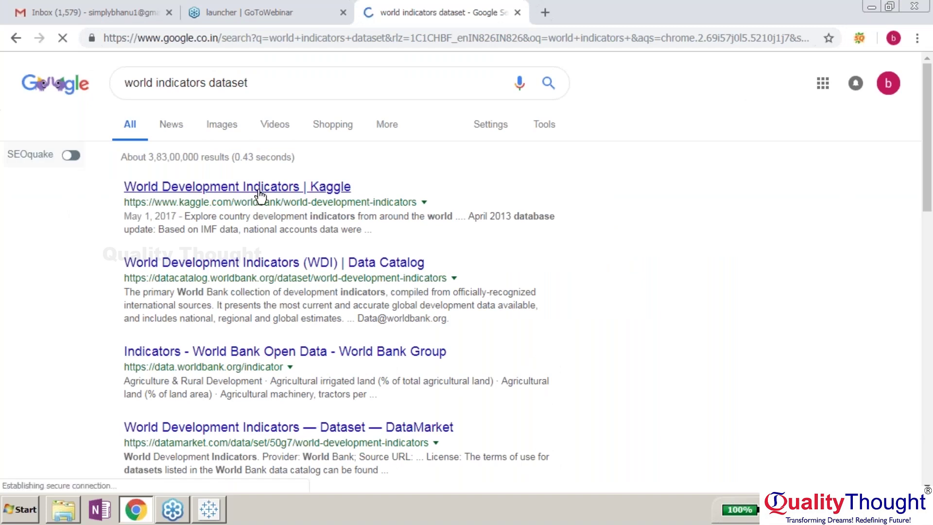
Step: Check the Kaggle World Development Indicators result, return, and refine the search to "world indicators dataset tableau"
click(255, 188)
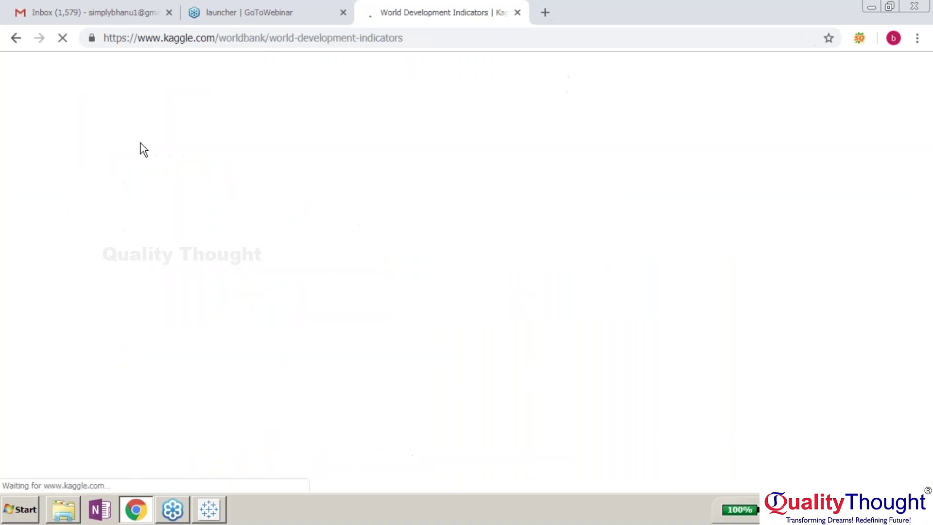
click(15, 40)
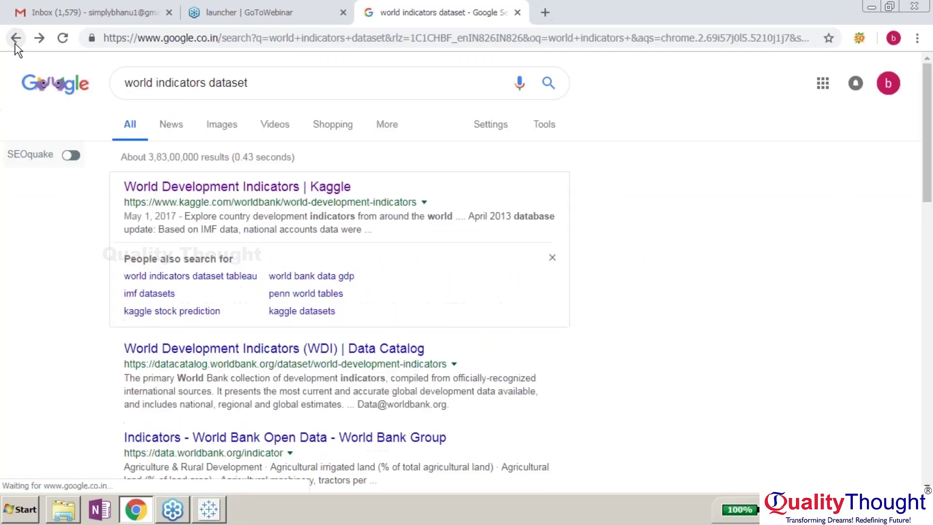
click(314, 86)
text(tableau)
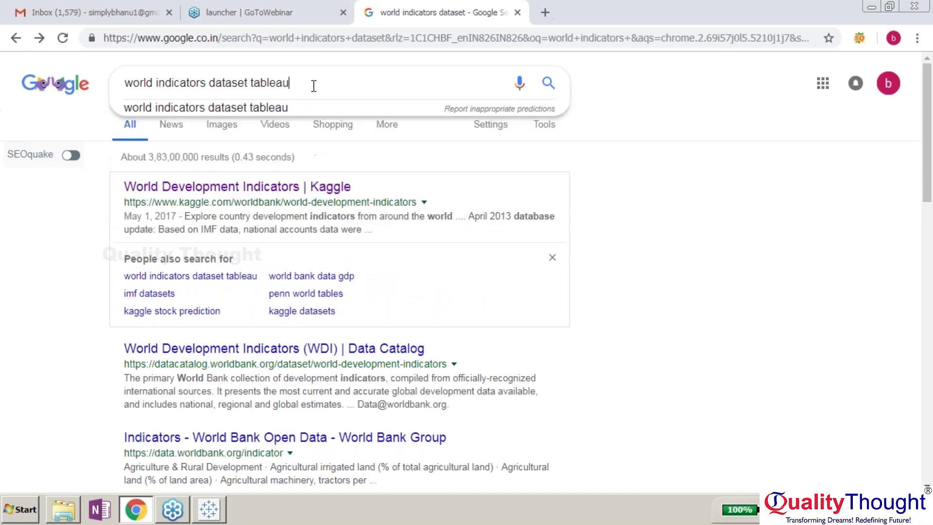
key(Return)
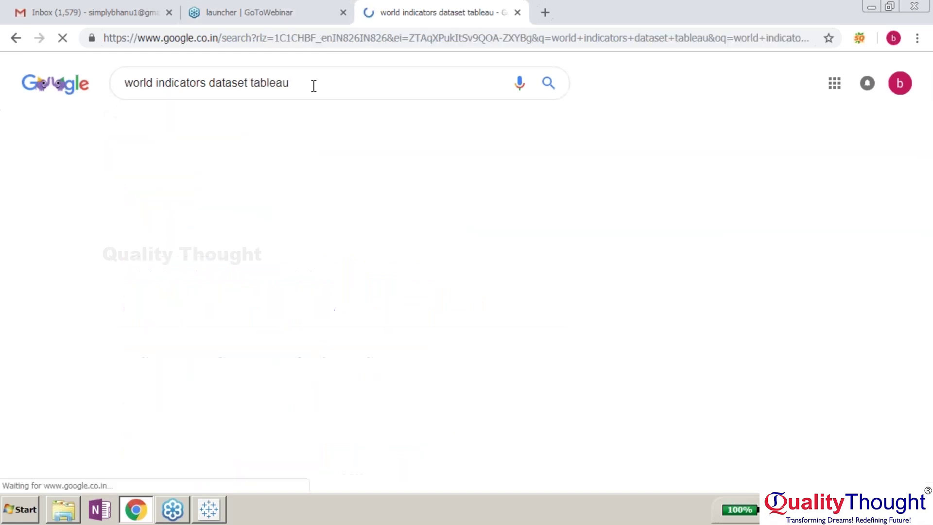
Step: Examine the Tableau Software World Indicators page and its World Bank data source link for a dataset, and return to the search results
click(257, 188)
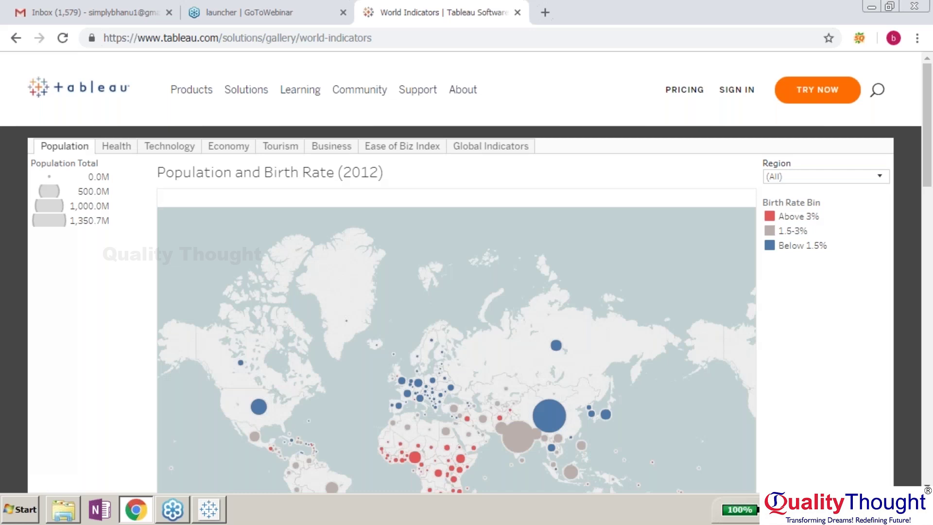
scroll(466, 272, down, 15)
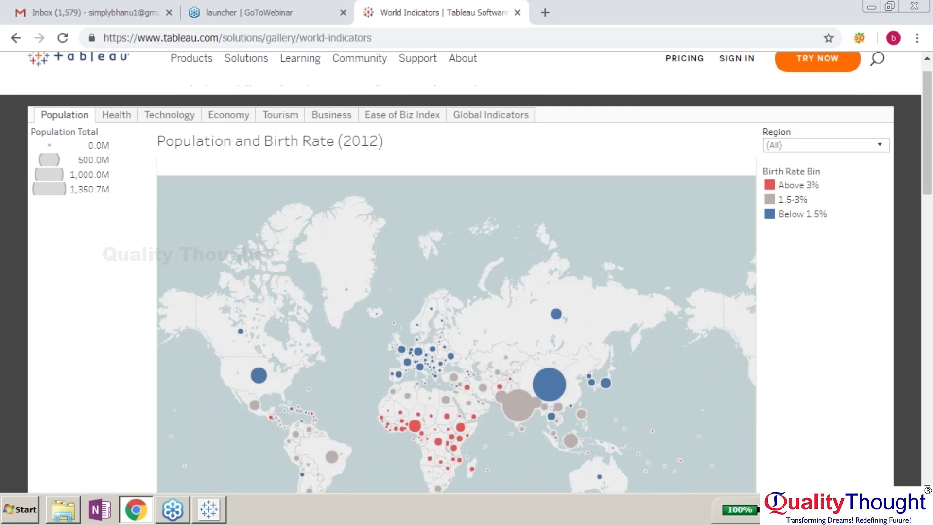
scroll(467, 272, up, 8)
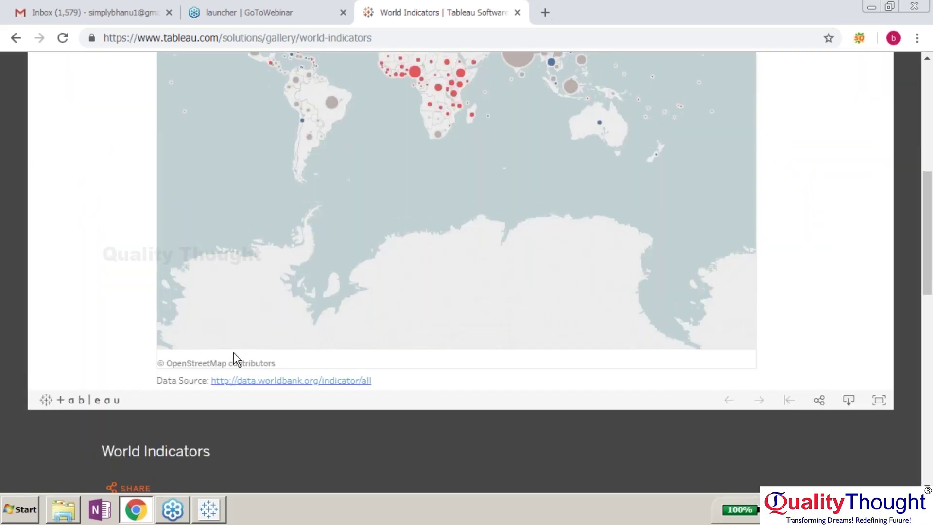
click(262, 384)
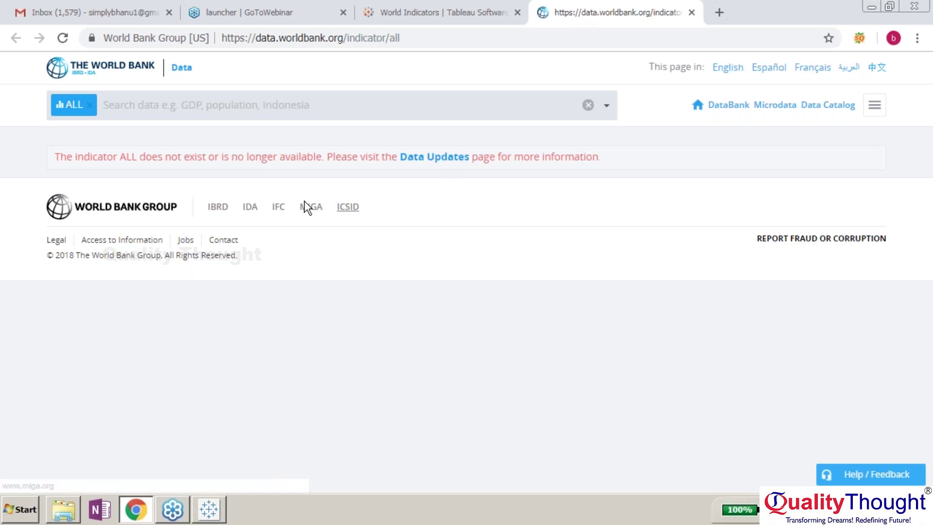
click(225, 211)
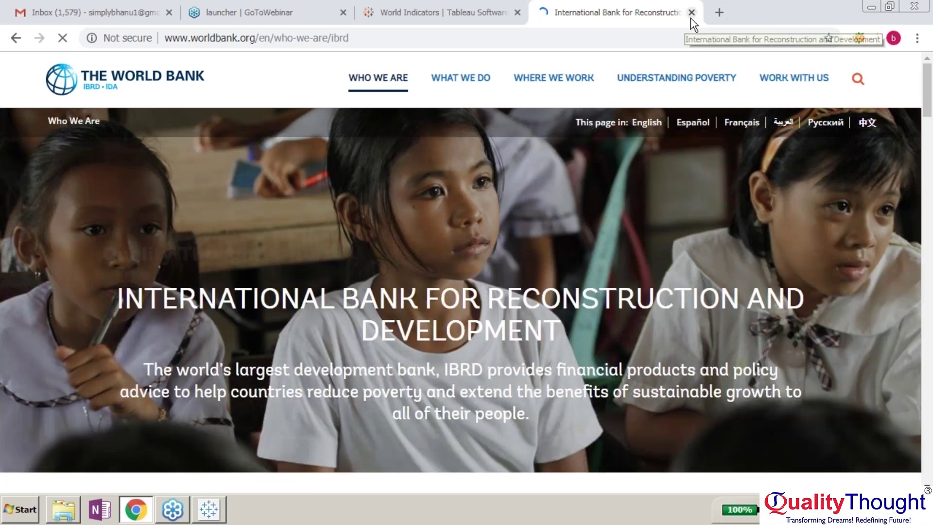
click(690, 13)
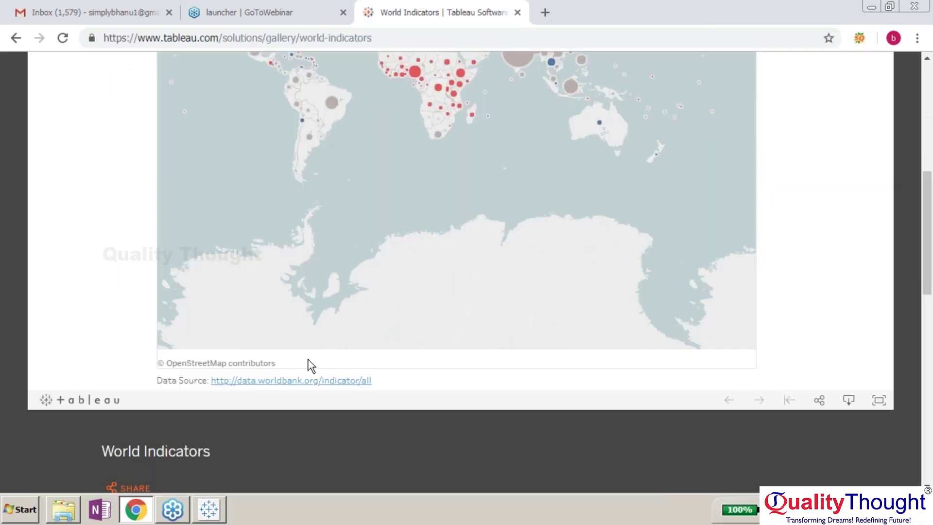
click(15, 42)
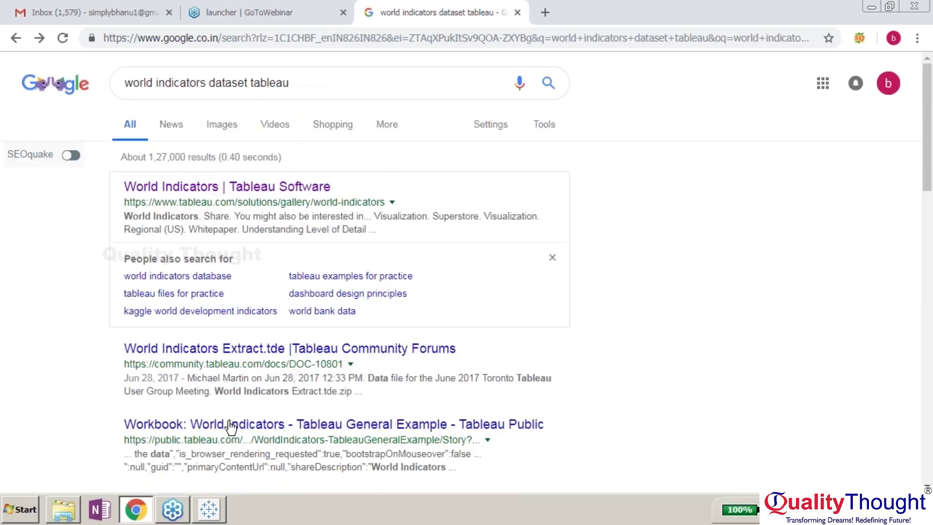
Step: Check the World Indicators workbook on Tableau Public, return, and look through the remaining search results for a downloadable dataset
click(200, 424)
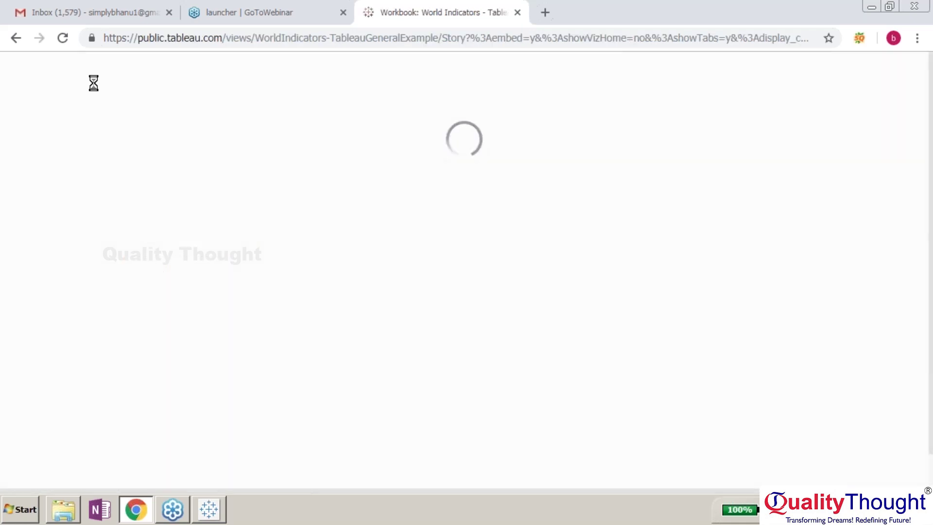
click(14, 40)
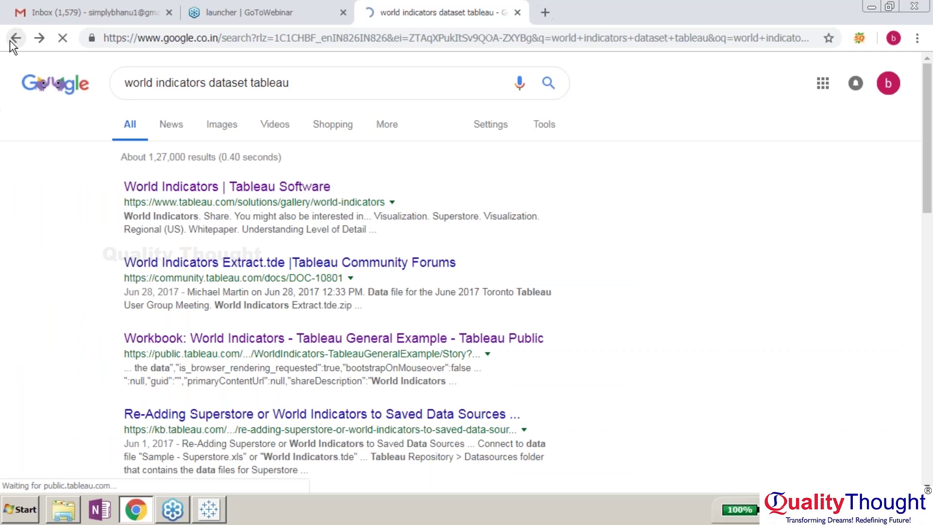
scroll(232, 120, down, 8)
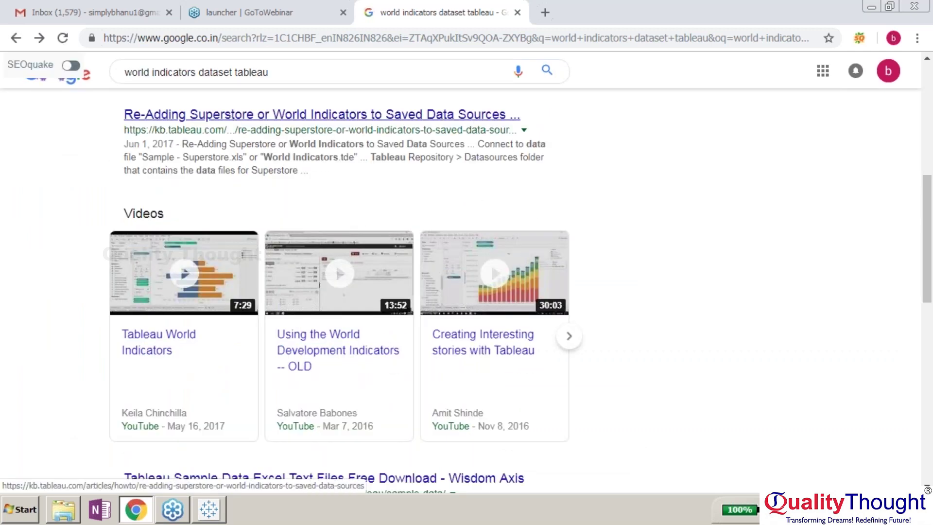
scroll(520, 294, down, 1)
scroll(172, 180, down, 8)
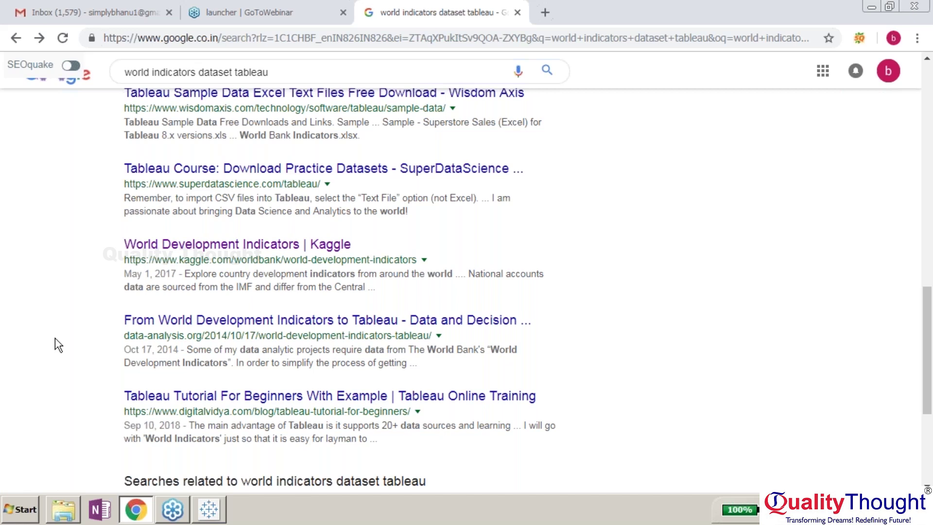
Step: Switch to Windows Explorer, browse to the Tableau 2018.3 folder under C:\Program Files\Tableau, and check its WebDatasources folder for datasets
click(136, 511)
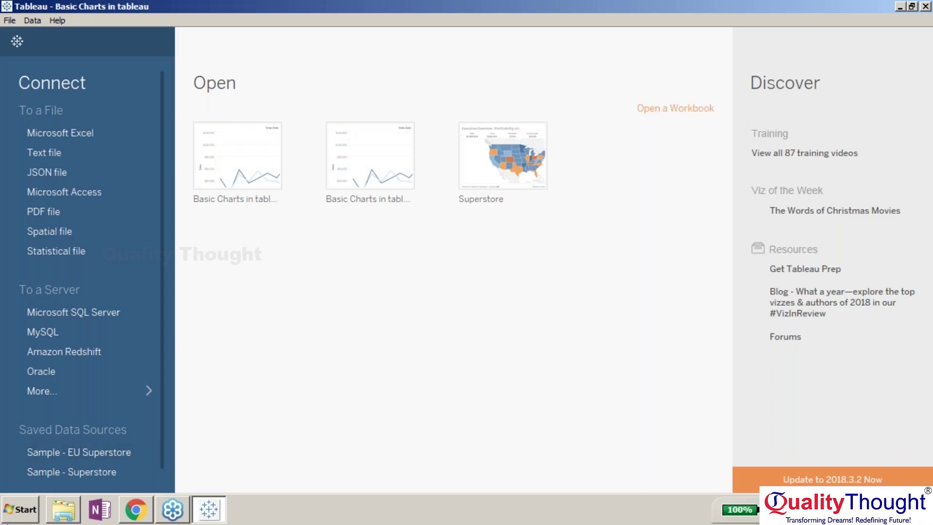
key(super)
click(244, 296)
click(219, 116)
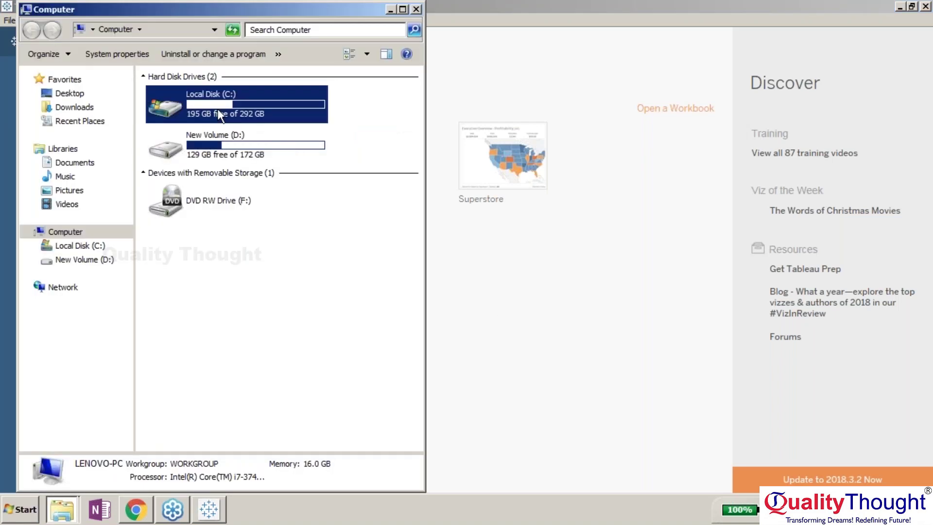
double_click(219, 116)
click(196, 173)
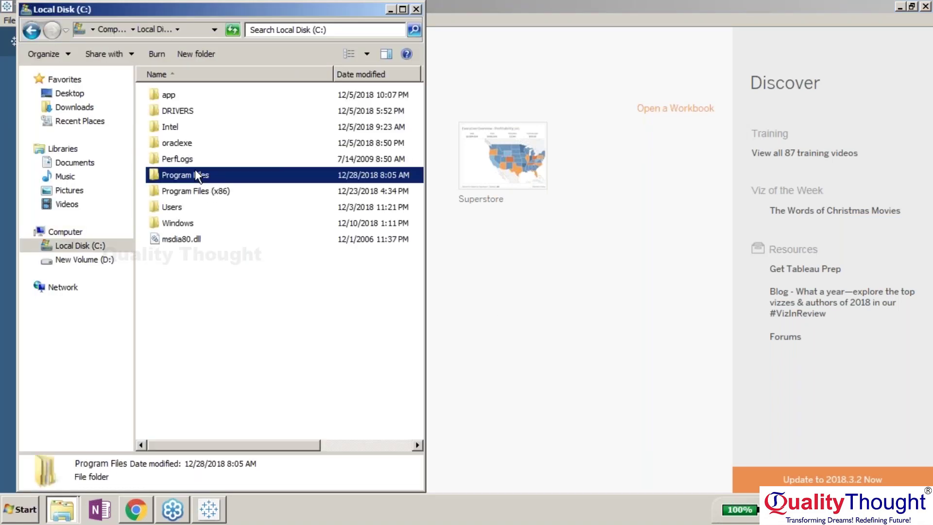
double_click(195, 170)
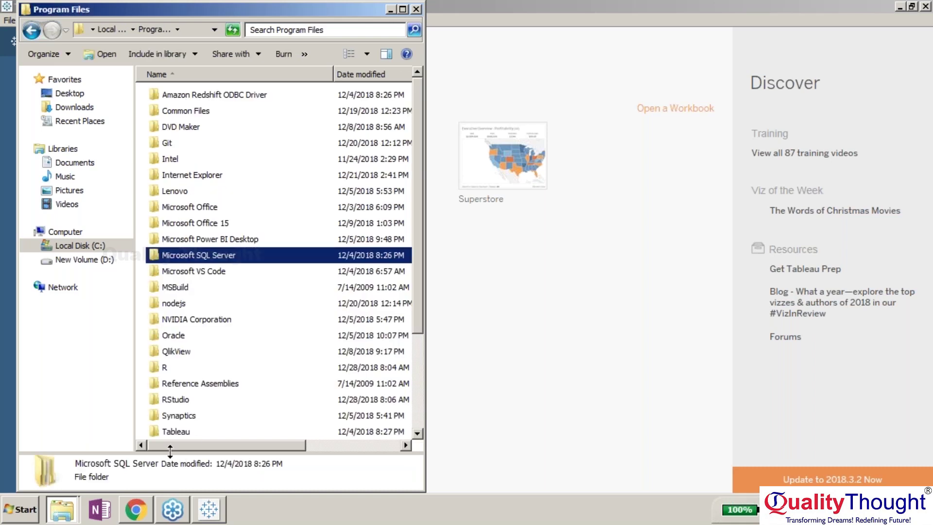
double_click(173, 432)
double_click(189, 110)
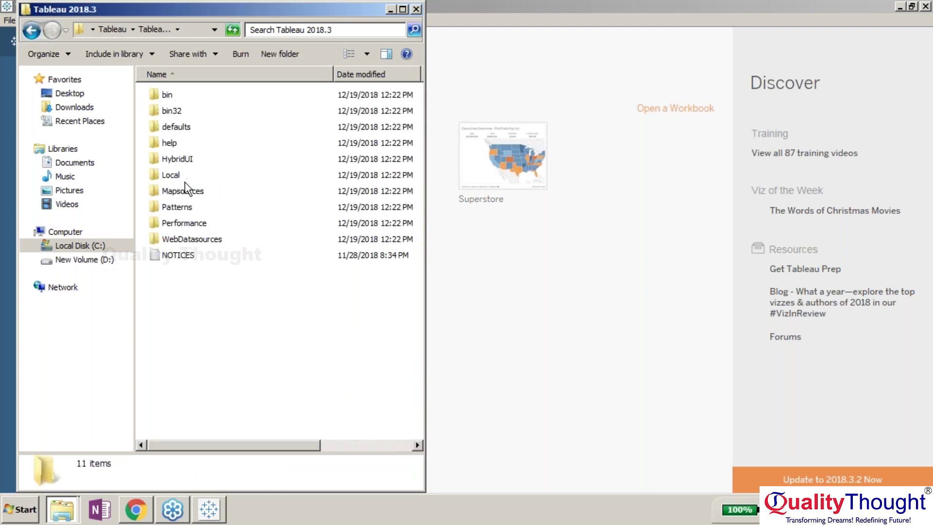
double_click(189, 239)
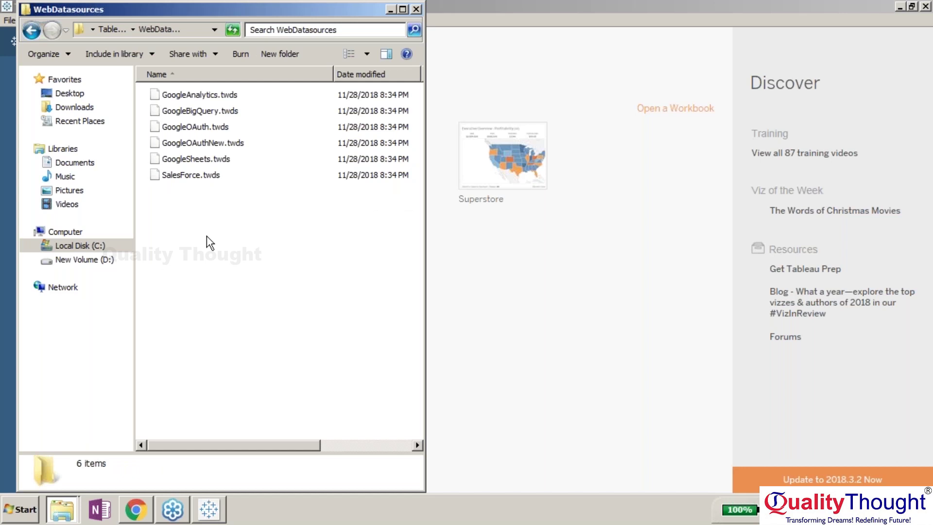
key(BackSpace)
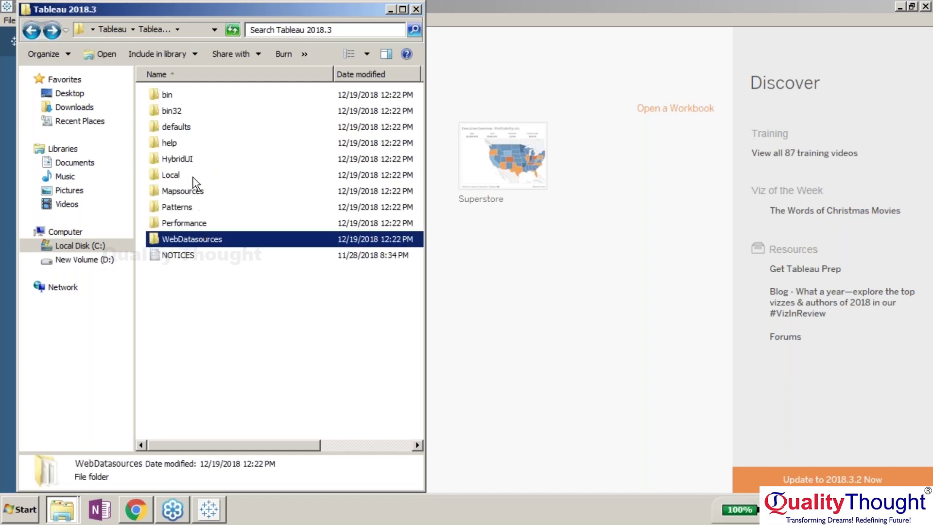
Step: Open the World Indicators Tableau data source from defaults\Datasources\en_US-US and maximize the new workbook window
double_click(177, 130)
click(176, 96)
double_click(176, 94)
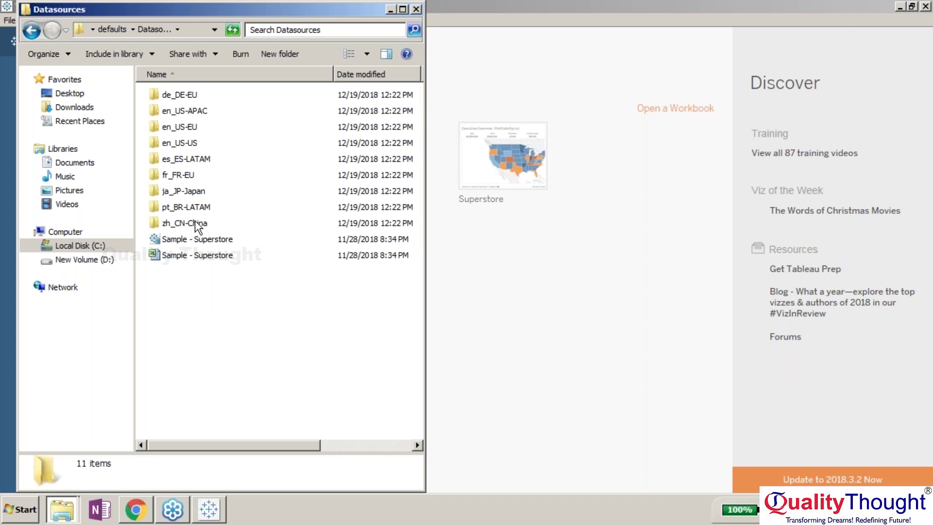
double_click(192, 144)
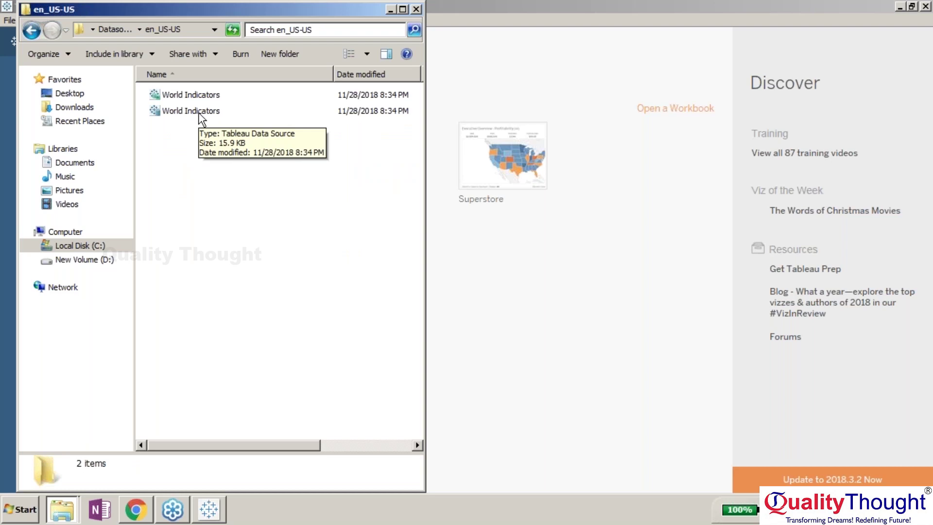
click(202, 119)
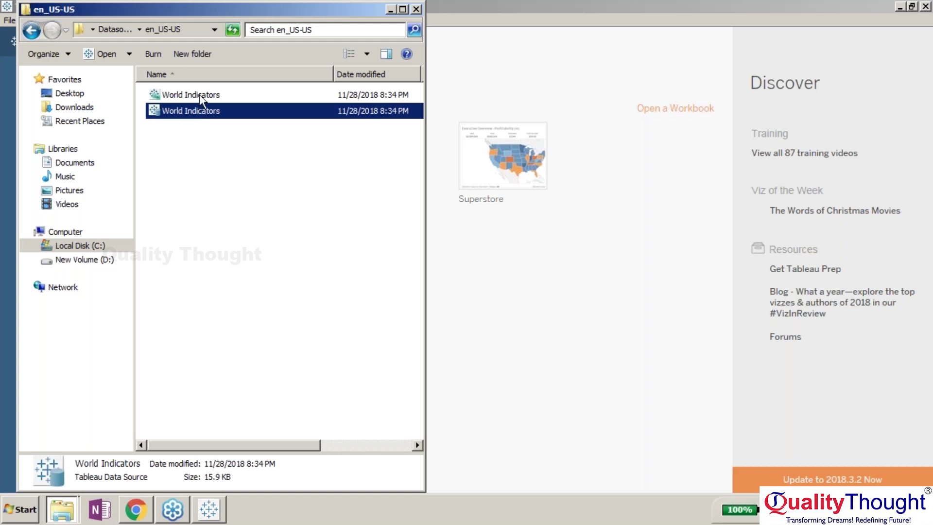
key(Return)
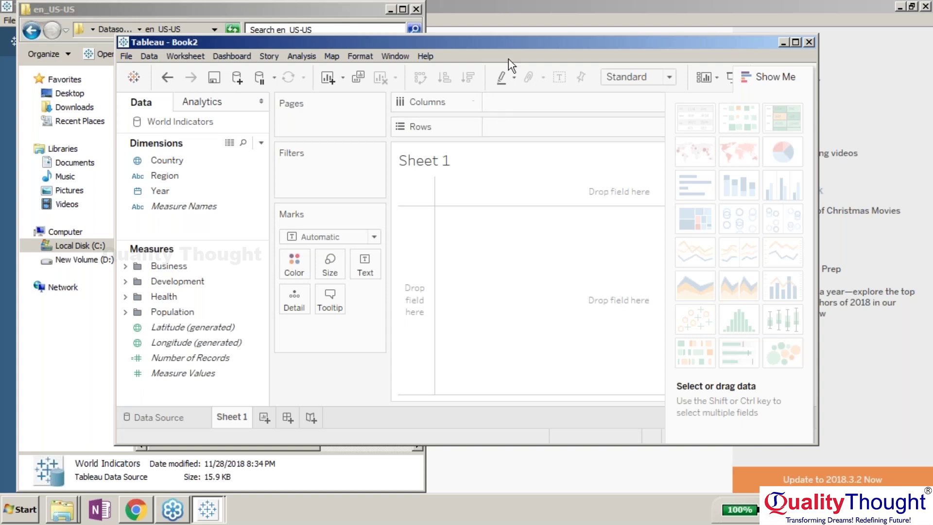
double_click(554, 42)
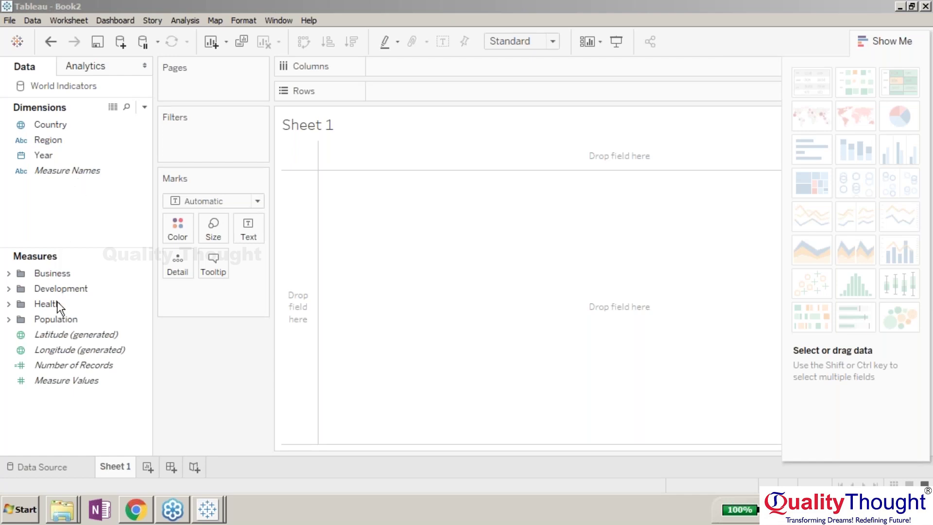
Step: Examine the measures in the Business, Development, Health and Population folders, and leave the Development folder expanded
click(8, 273)
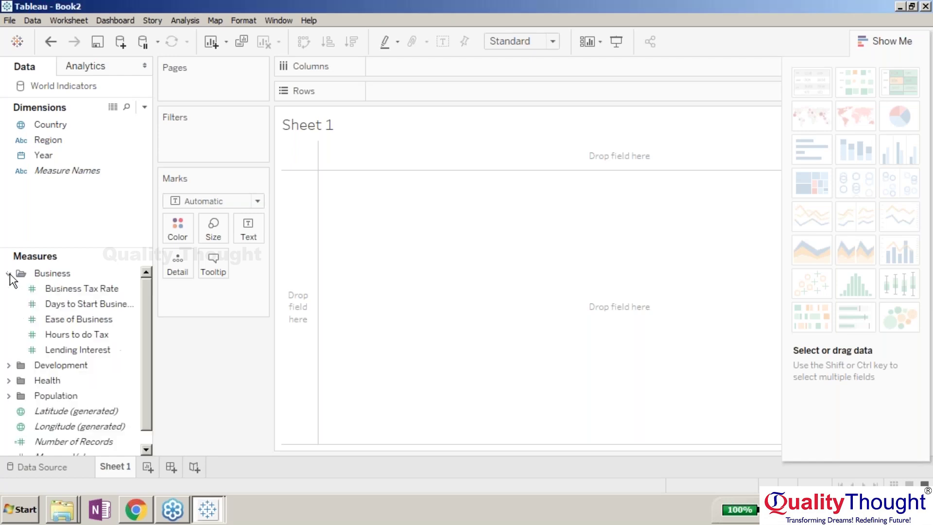
drag(64, 249, 64, 197)
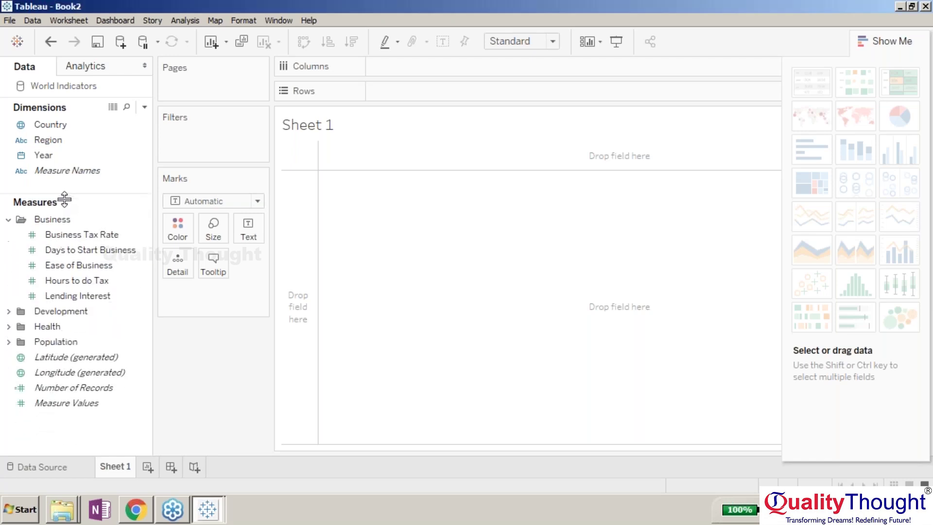
click(8, 220)
click(9, 235)
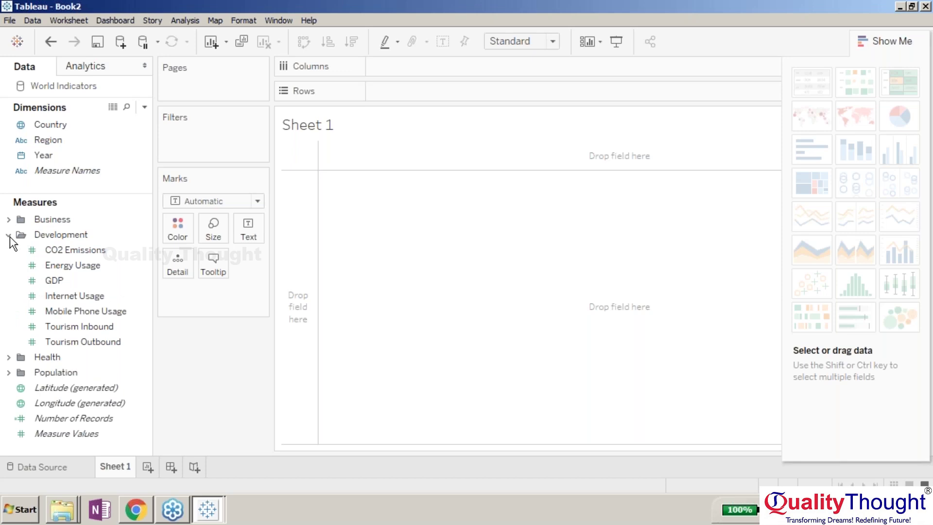
click(9, 236)
click(9, 250)
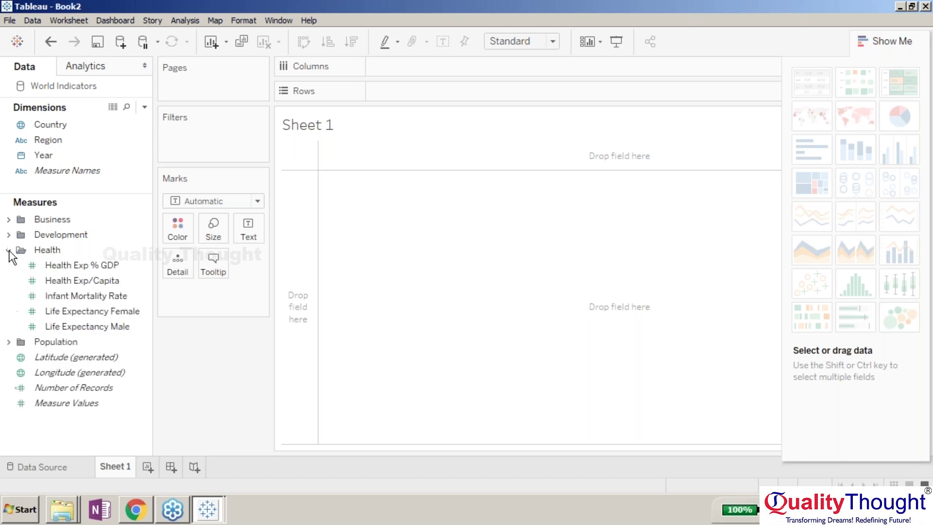
click(9, 250)
click(9, 265)
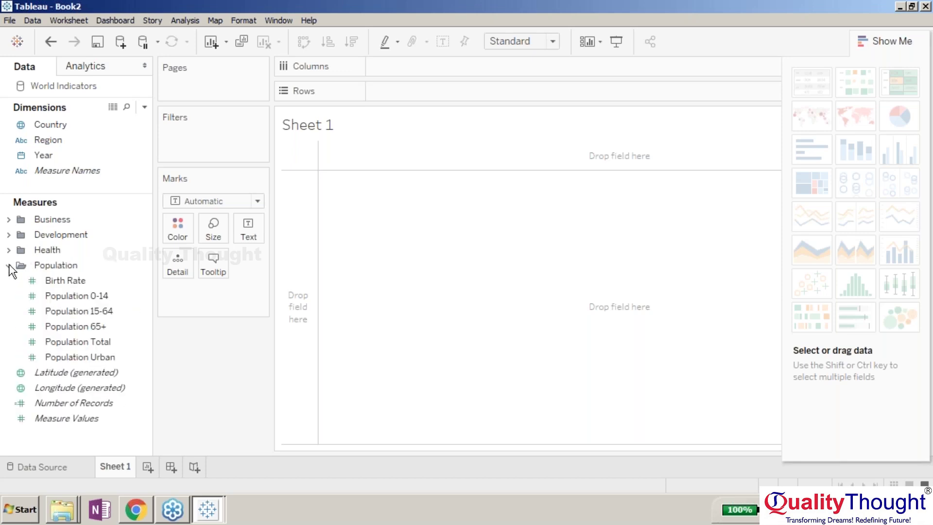
click(9, 265)
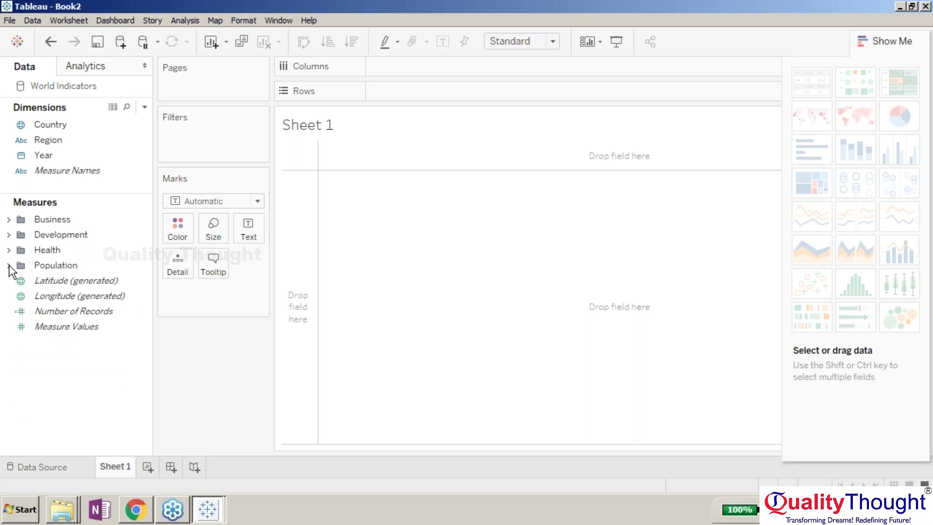
click(9, 235)
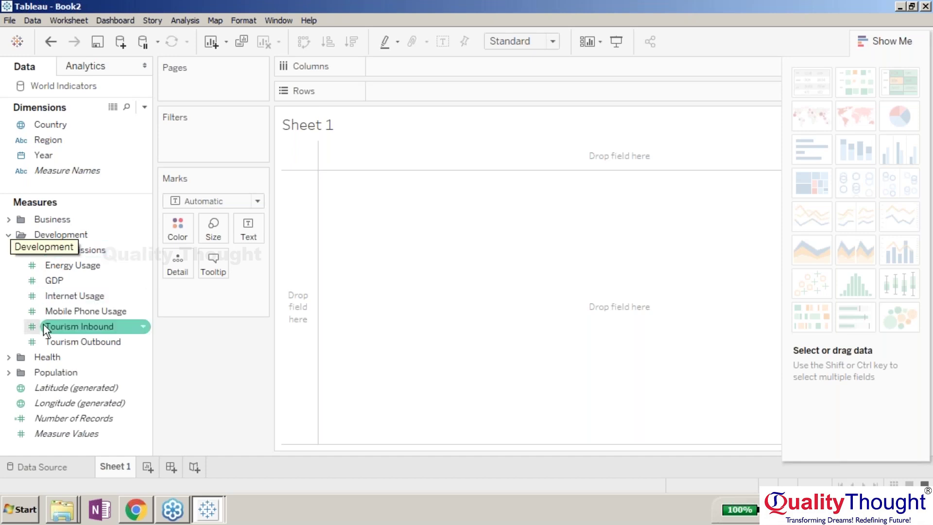
Step: Build a bar chart with Region on Rows and Tourism Inbound on Columns, and add Tourism Outbound to the marks detail
click(57, 329)
drag(57, 329, 387, 77)
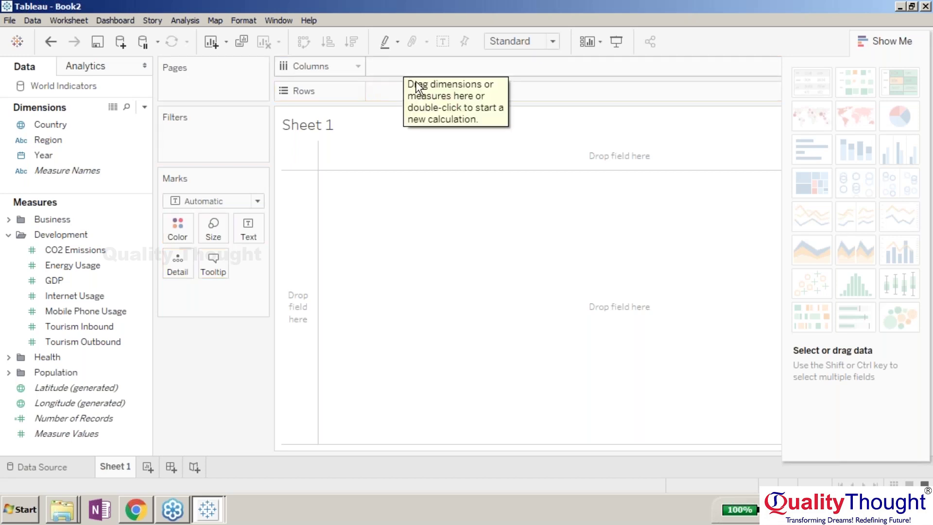
drag(53, 140, 392, 99)
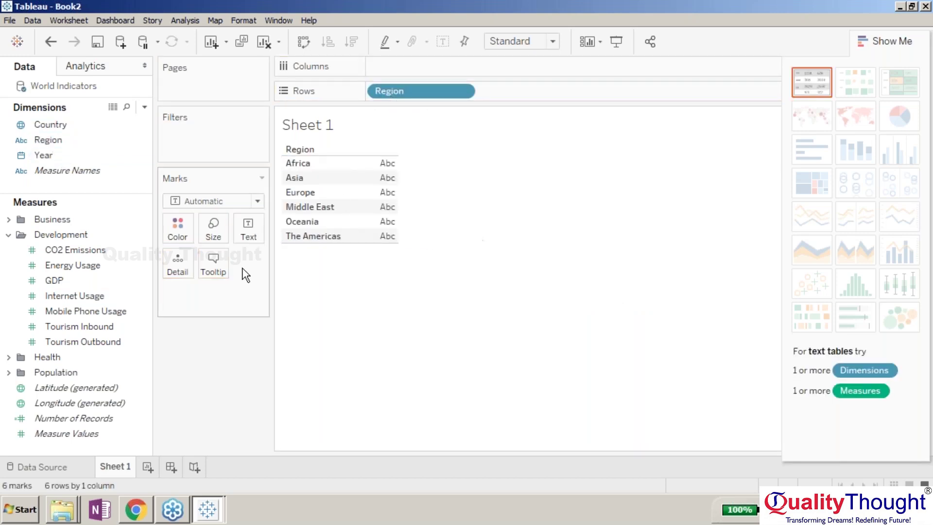
drag(53, 329, 421, 67)
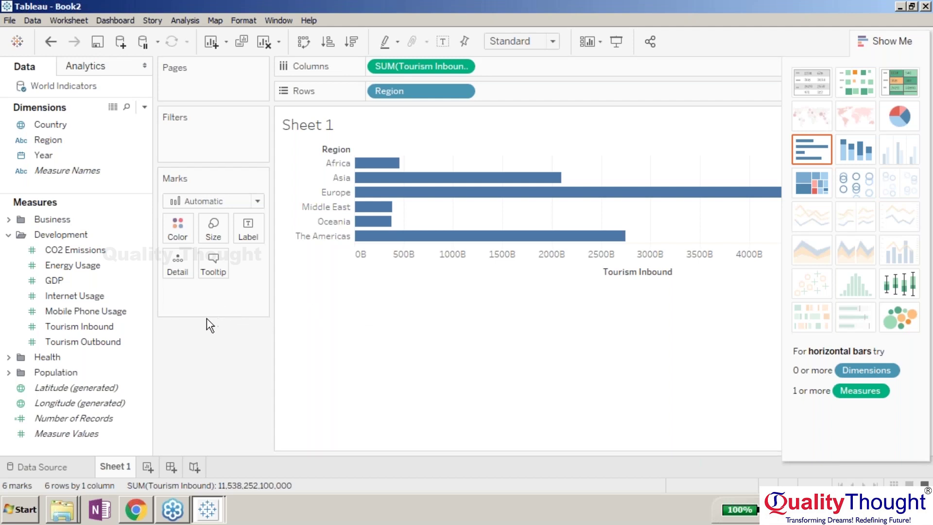
click(107, 342)
drag(106, 337, 214, 292)
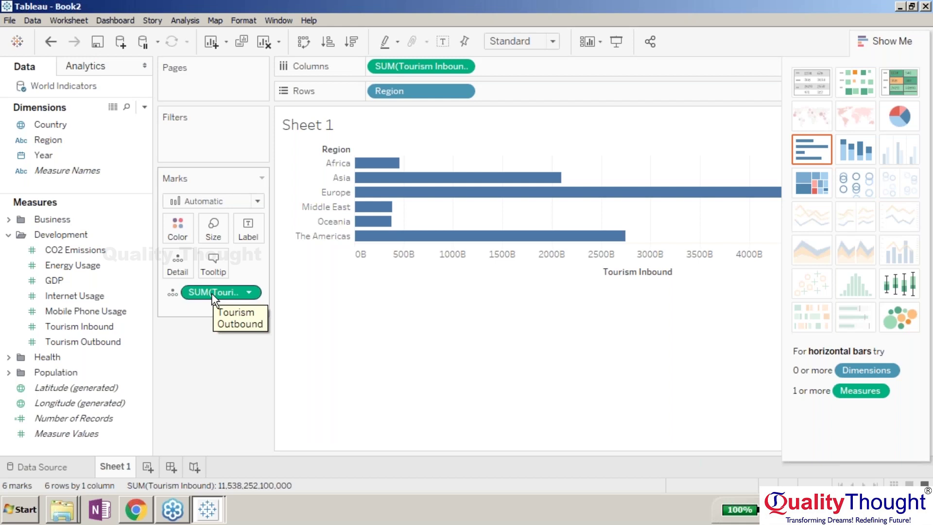
Step: Clear Sheet 1 by removing Region from Rows, Tourism Inbound from Columns and Tourism Outbound from the marks
click(393, 92)
key(Delete)
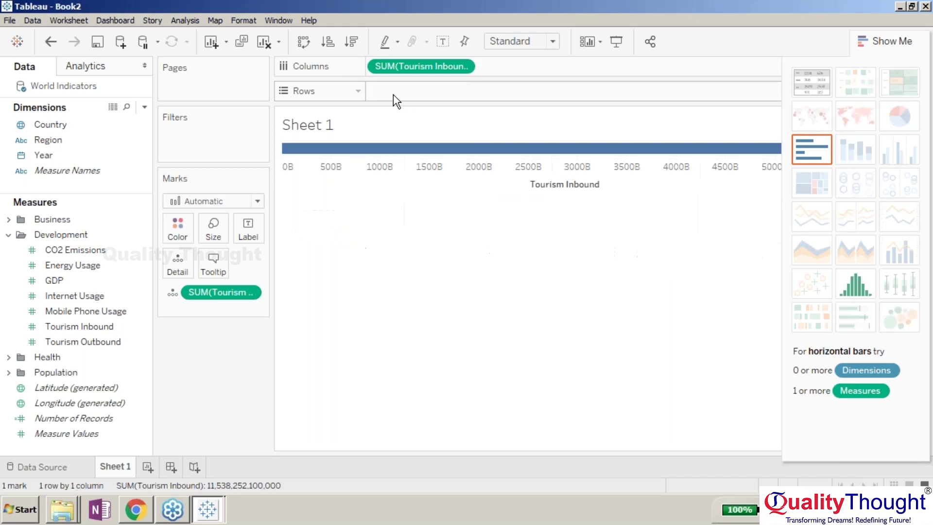
click(392, 66)
key(Delete)
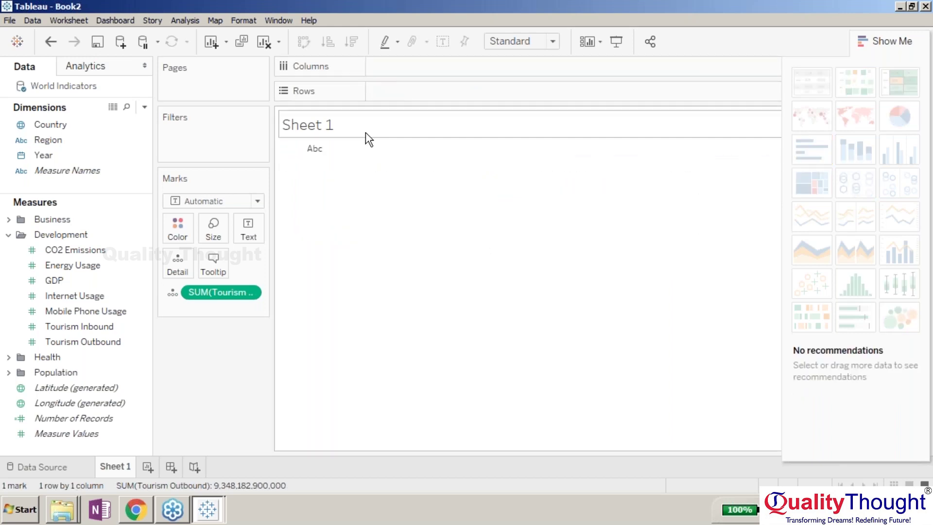
click(218, 291)
key(Delete)
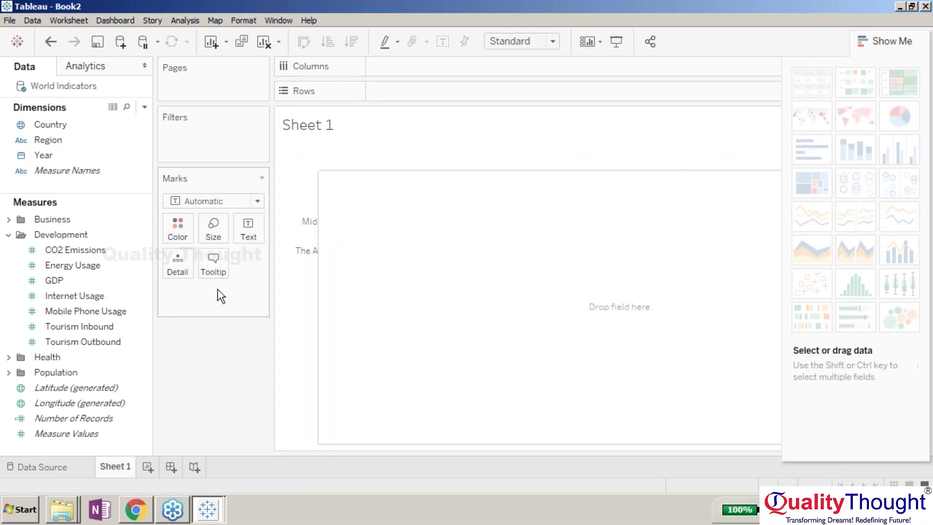
Step: Place Tourism Inbound and Tourism Outbound together on Columns, and remove Tourism Outbound so only Tourism Inbound is charted
click(83, 326)
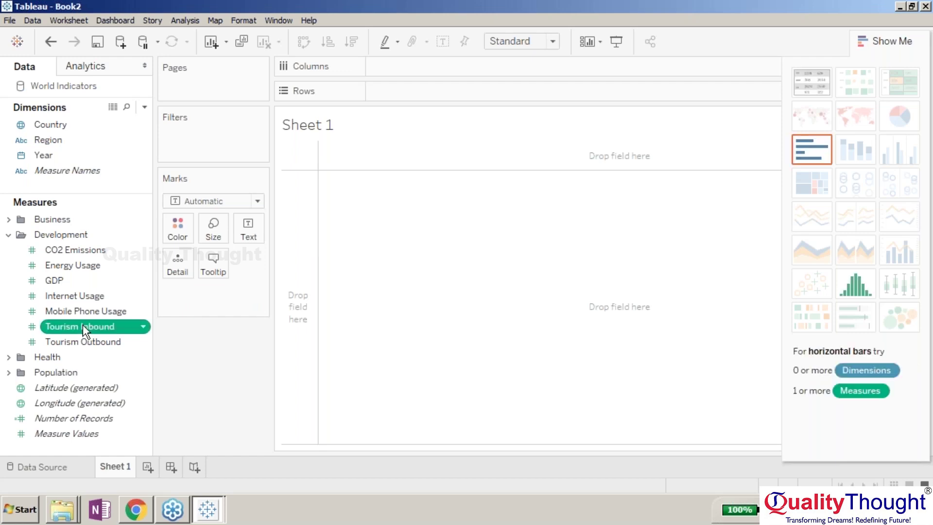
key(shift+Down)
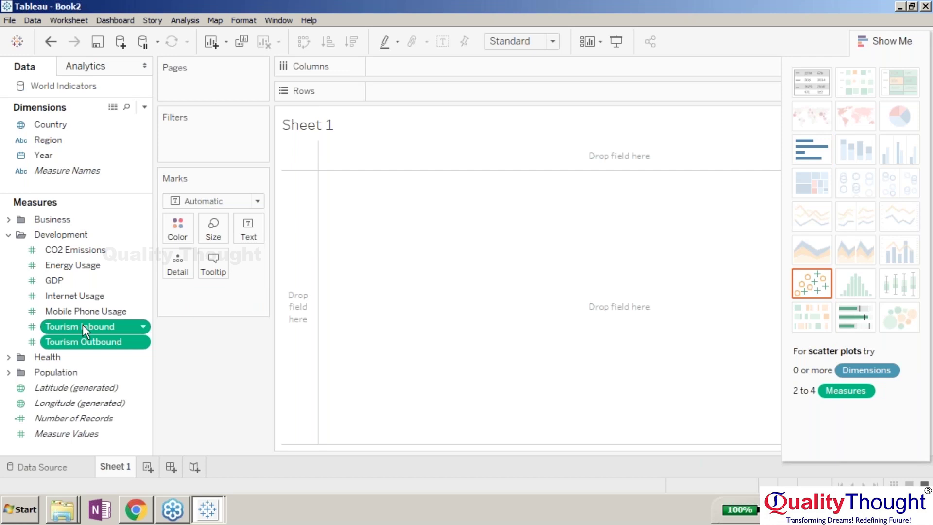
drag(82, 325, 404, 68)
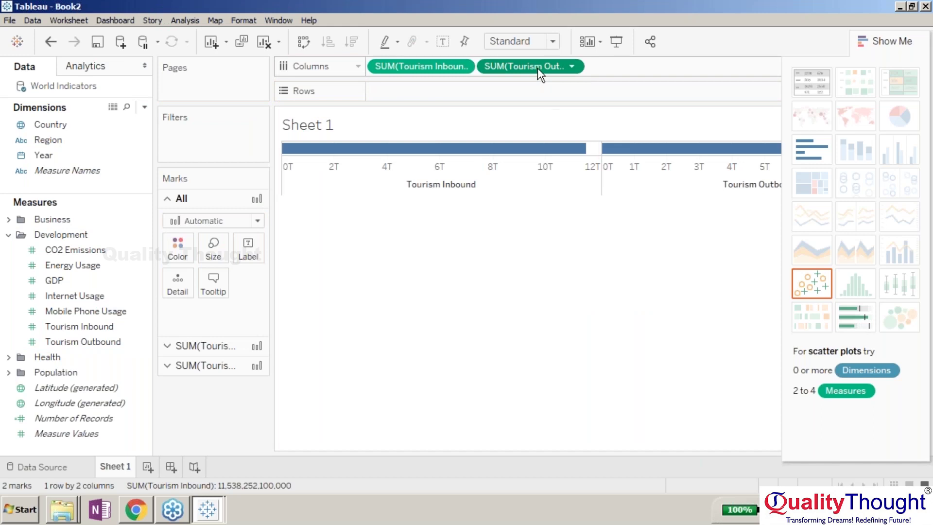
drag(537, 68, 536, 92)
drag(259, 319, 481, 68)
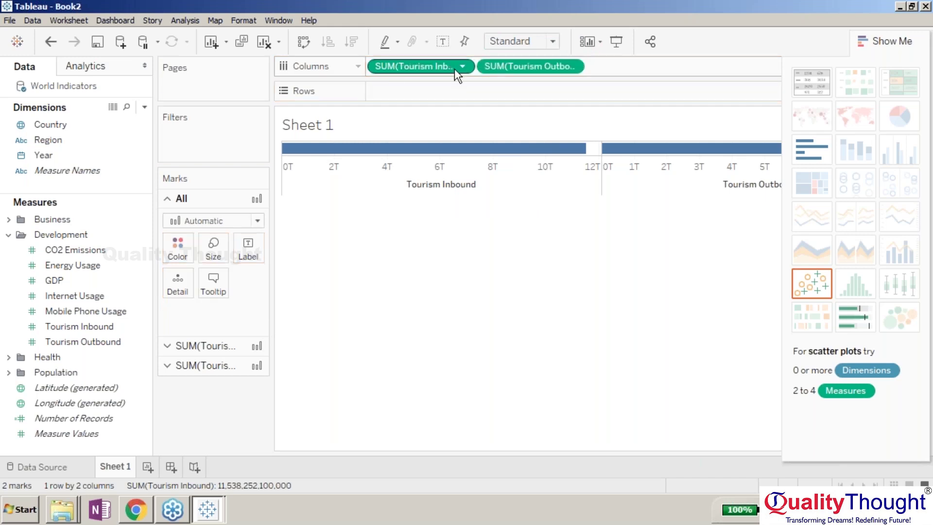
click(519, 69)
key(Delete)
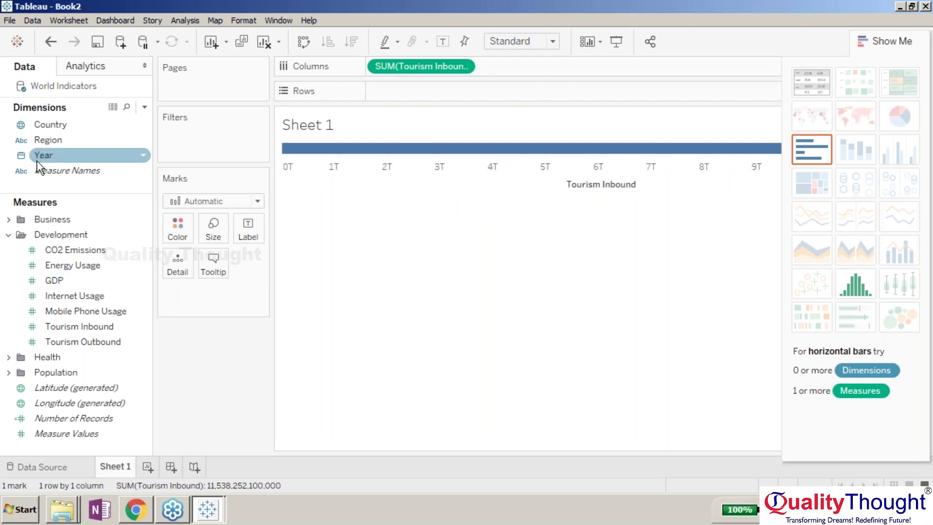
Step: Break the Tourism Inbound bar down by region by adding Region to Rows
click(87, 314)
click(81, 141)
drag(80, 142, 414, 93)
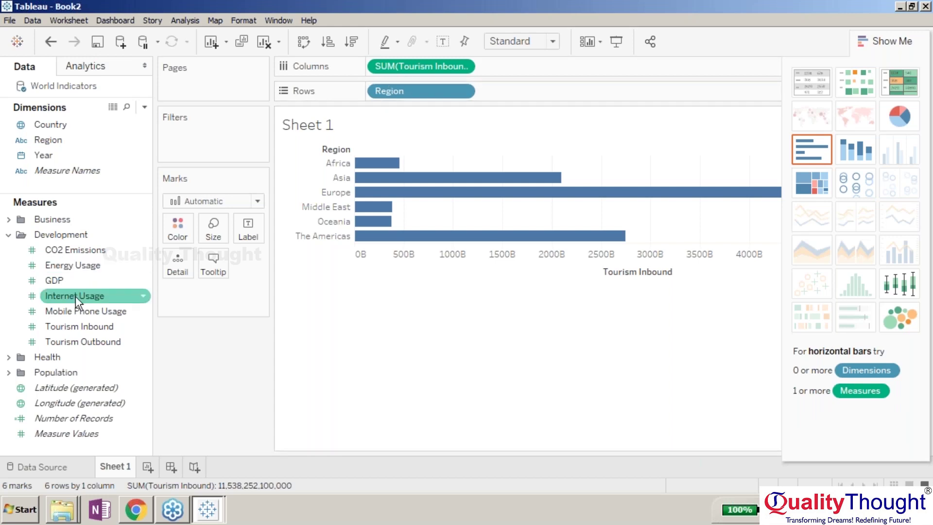
Step: Add Tourism Outbound to the marks detail and color the region bars by Tourism Outbound
drag(93, 342, 178, 266)
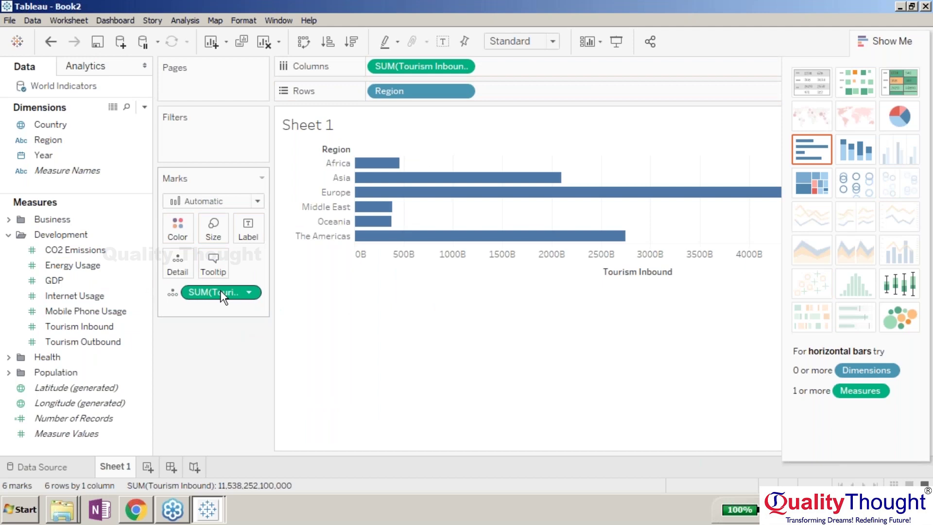
mouse_move(223, 290)
mouse_down()
mouse_move(407, 190)
mouse_move(398, 202)
mouse_up()
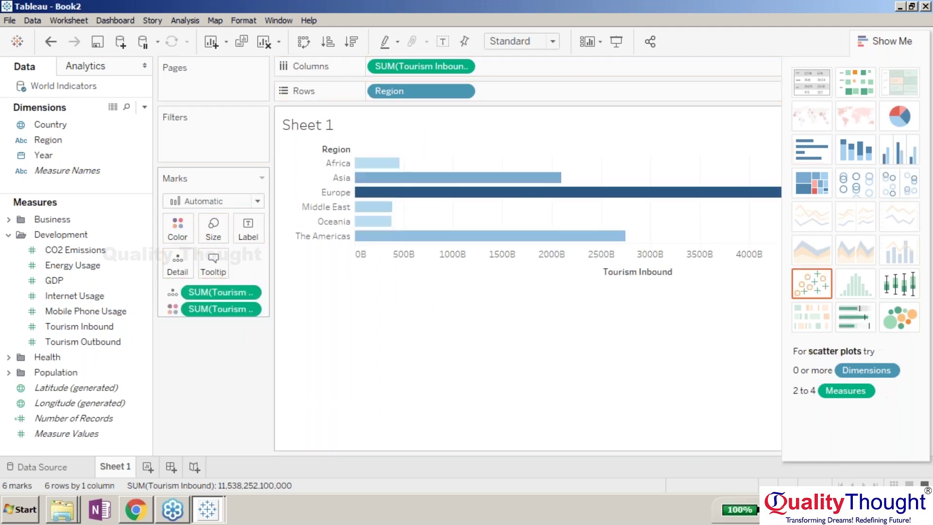
click(208, 309)
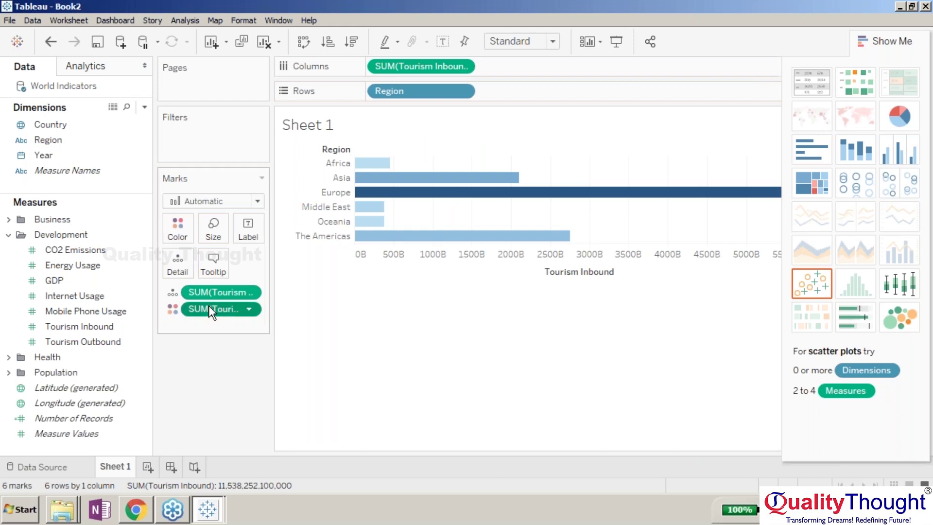
Step: Remove Tourism Outbound from the color marks and Region from Rows
key(Delete)
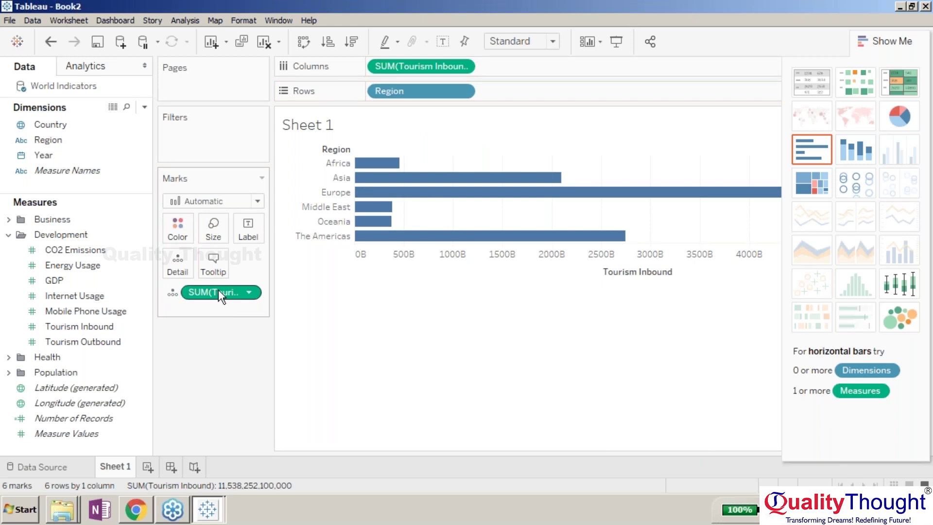
click(444, 91)
key(Delete)
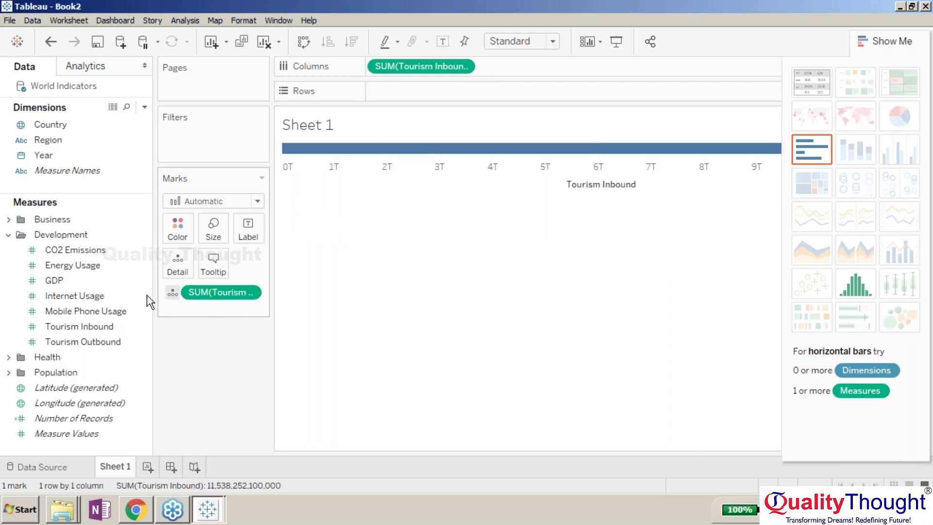
Step: Try Year on Rows, undo it, and place Region on Rows instead
drag(89, 151, 362, 93)
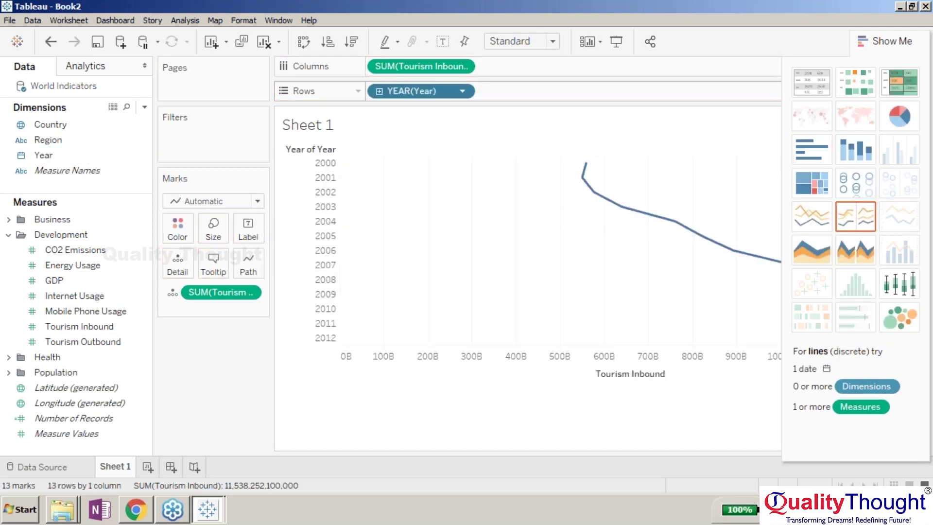
key(ctrl+z)
click(43, 141)
drag(42, 146, 396, 92)
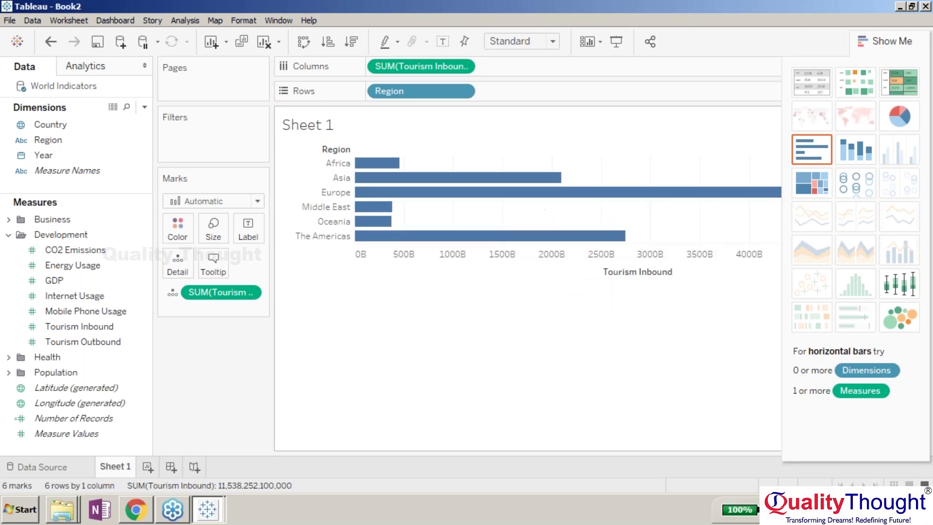
Step: Replace Tourism Inbound with Tourism Outbound on Columns and take Region off Rows
click(430, 65)
key(Delete)
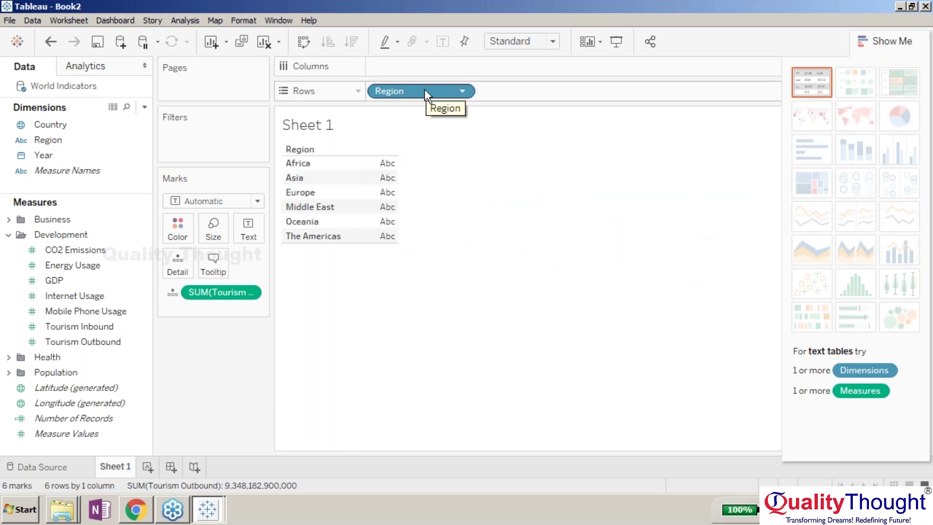
drag(424, 92, 399, 68)
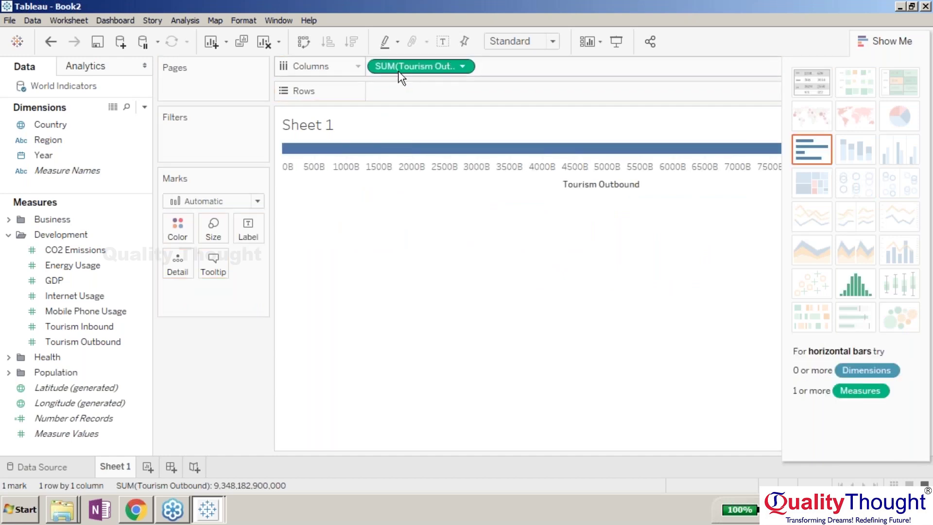
Step: Break Tourism Outbound down by Region on Rows and add Tourism Inbound beside it on Columns
click(76, 144)
drag(75, 143, 414, 87)
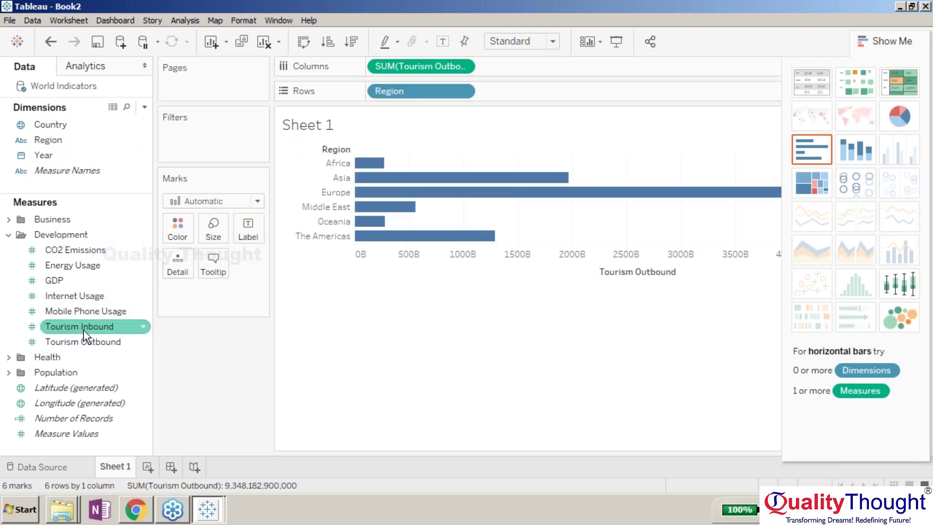
mouse_move(83, 329)
mouse_down()
mouse_move(506, 77)
mouse_move(214, 139)
mouse_move(509, 86)
mouse_move(530, 73)
mouse_up()
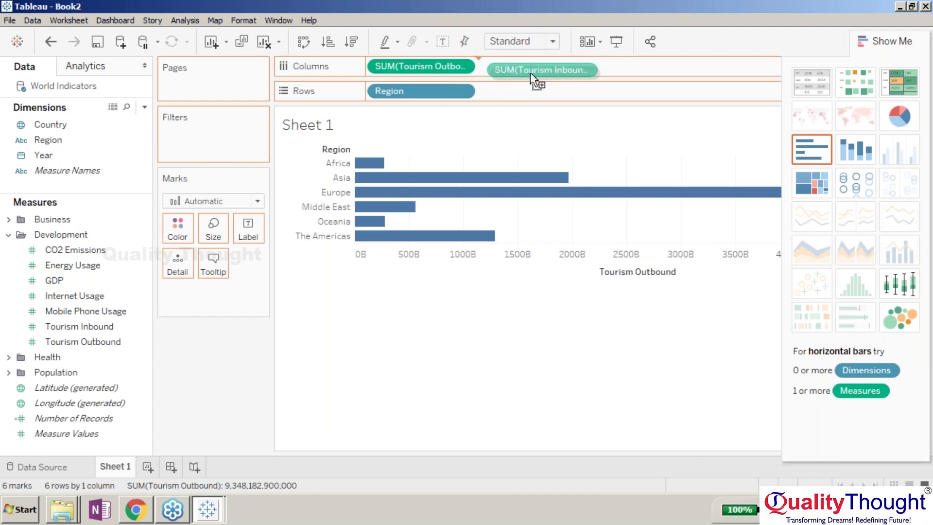
drag(530, 72, 529, 72)
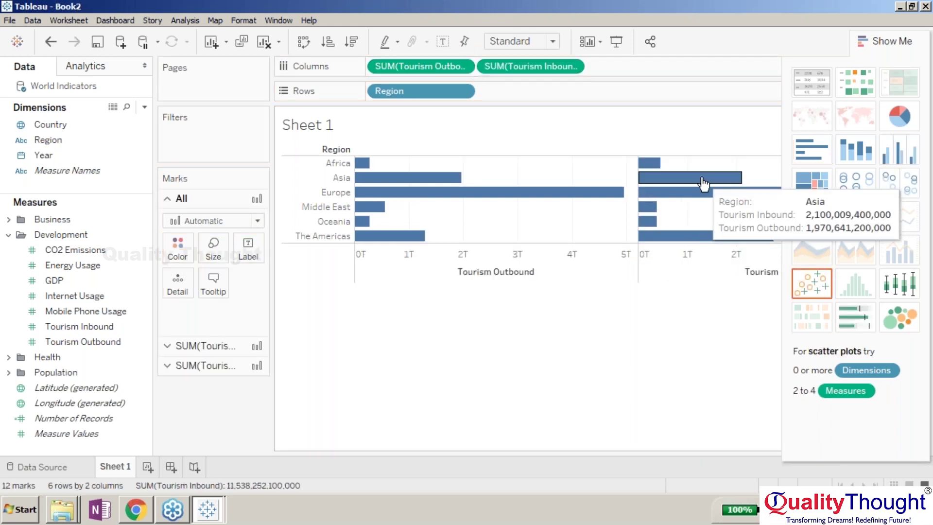
mouse_move(642, 198)
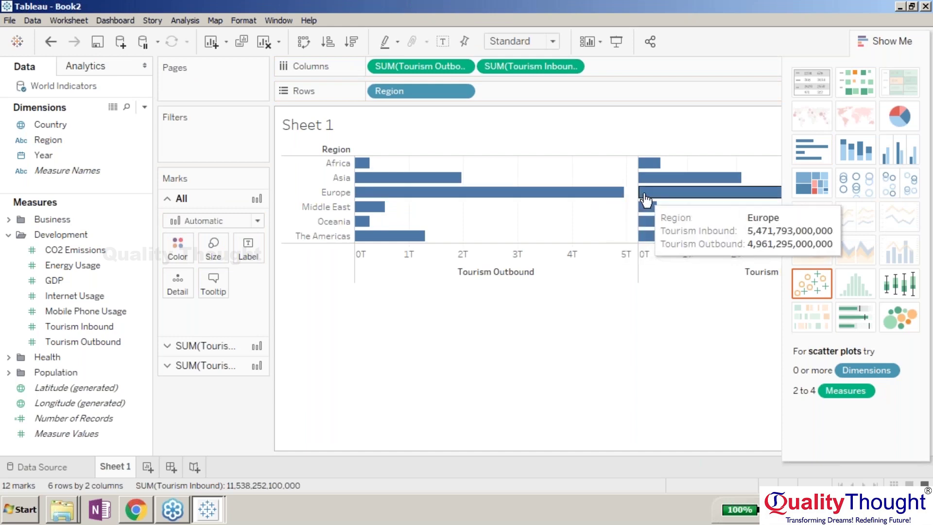
Step: Clear the sheet by removing Tourism Inbound and Tourism Outbound from Columns and Region from Rows
click(526, 68)
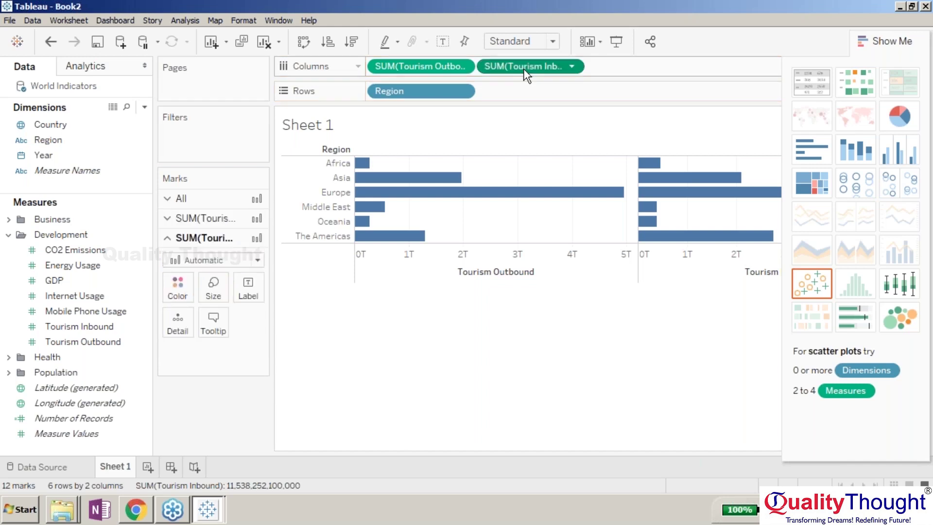
key(Delete)
click(442, 64)
key(Delete)
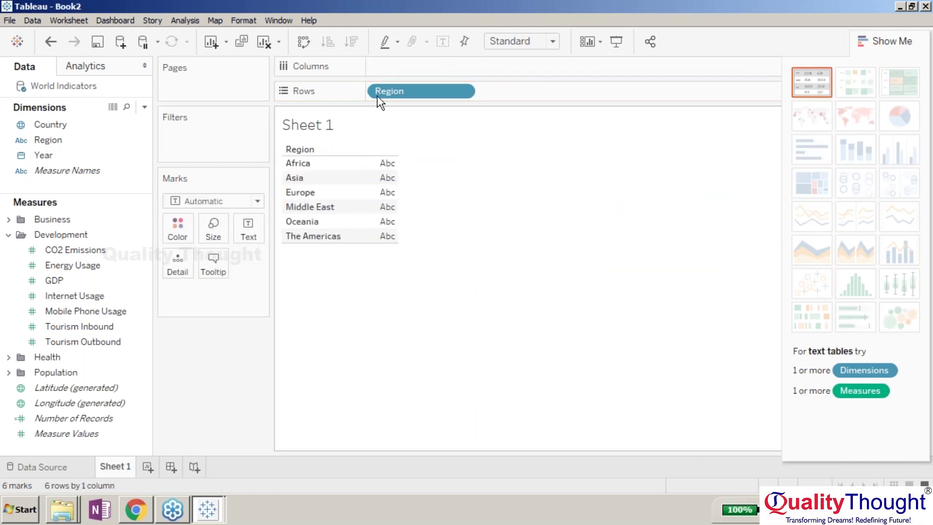
click(399, 90)
key(Delete)
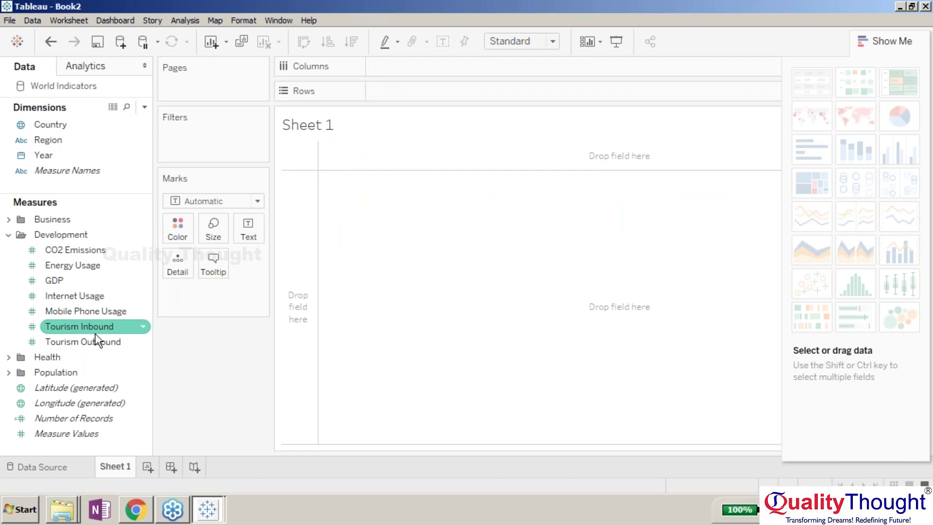
Step: Create a bullet graph from Tourism Inbound and Tourism Outbound, and break it down by Region on Rows
click(95, 332)
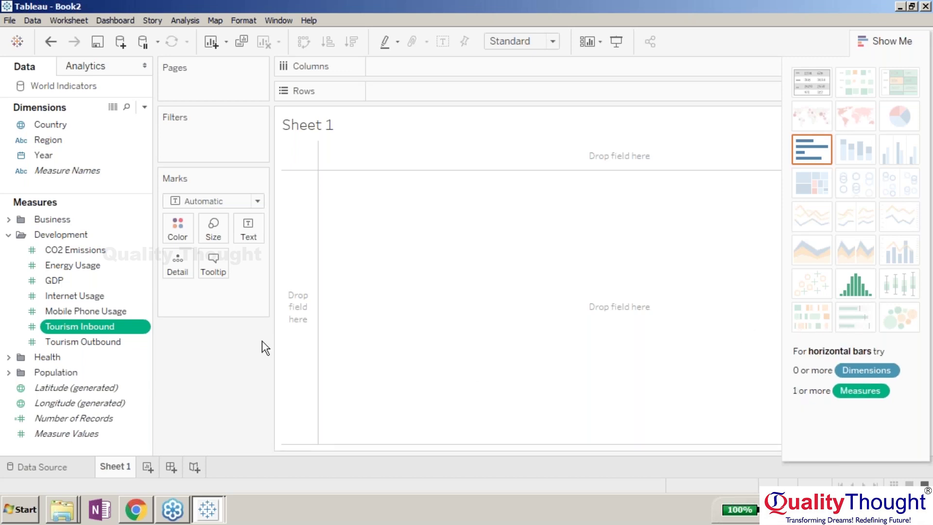
click(112, 342)
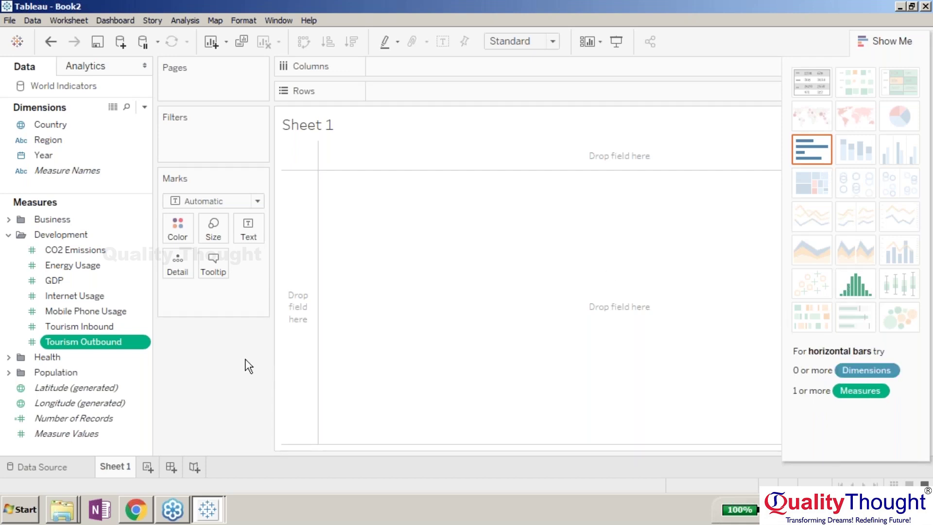
ctrl+click(103, 324)
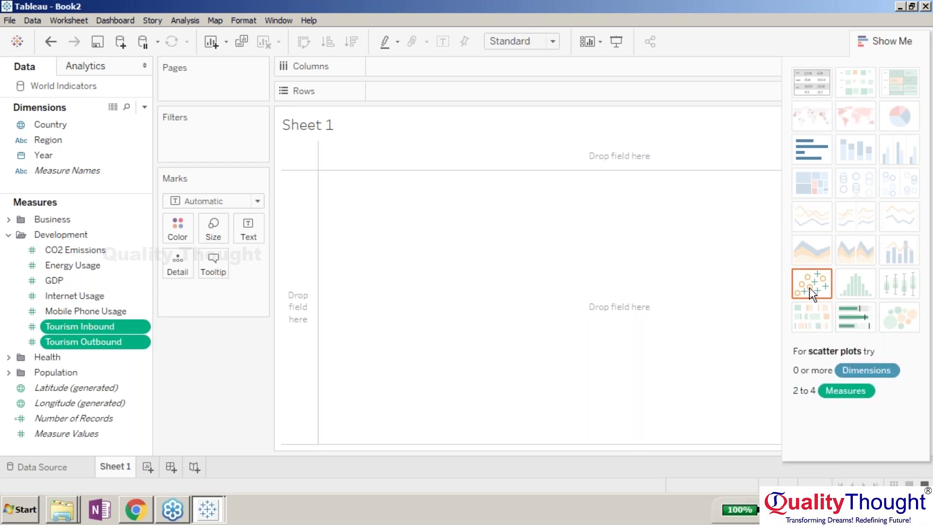
click(854, 317)
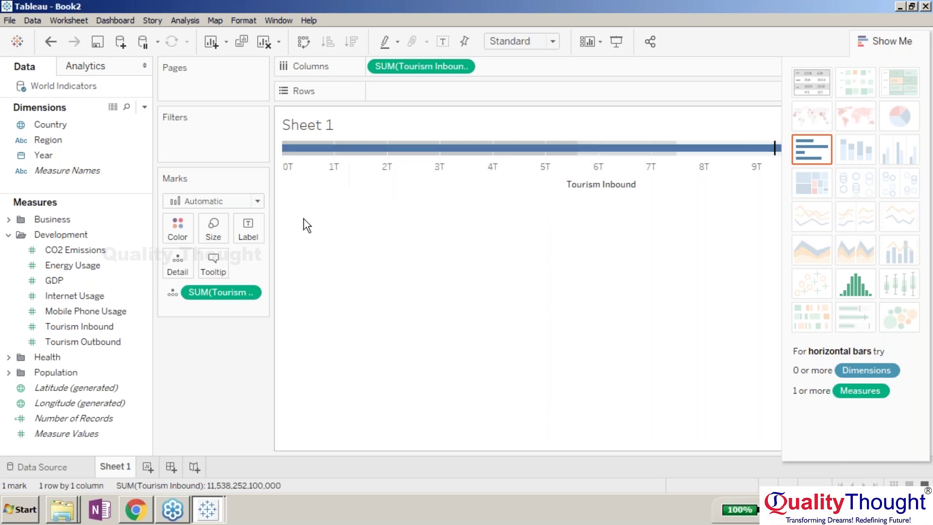
drag(61, 142, 403, 96)
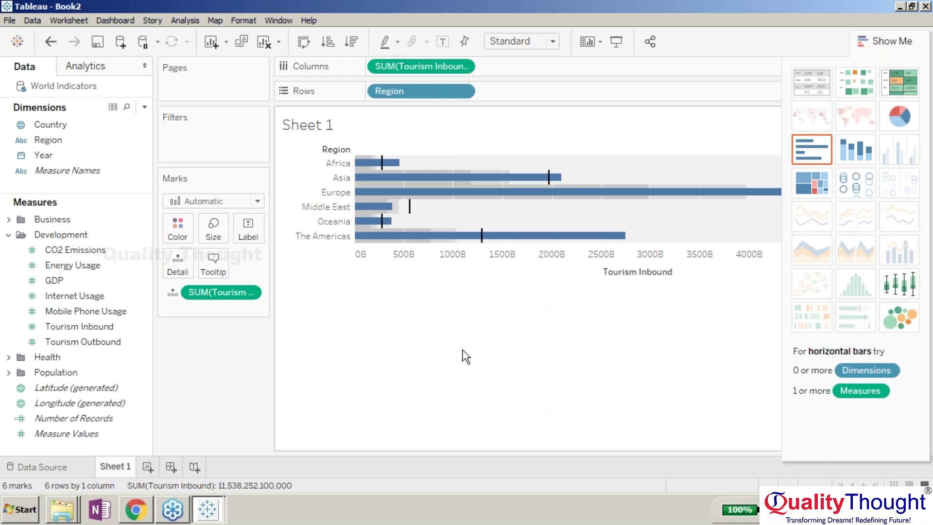
Step: Examine the Tourism Inbound and Tourism Outbound values of the Europe and Asia bars in the bullet graph
mouse_move(475, 193)
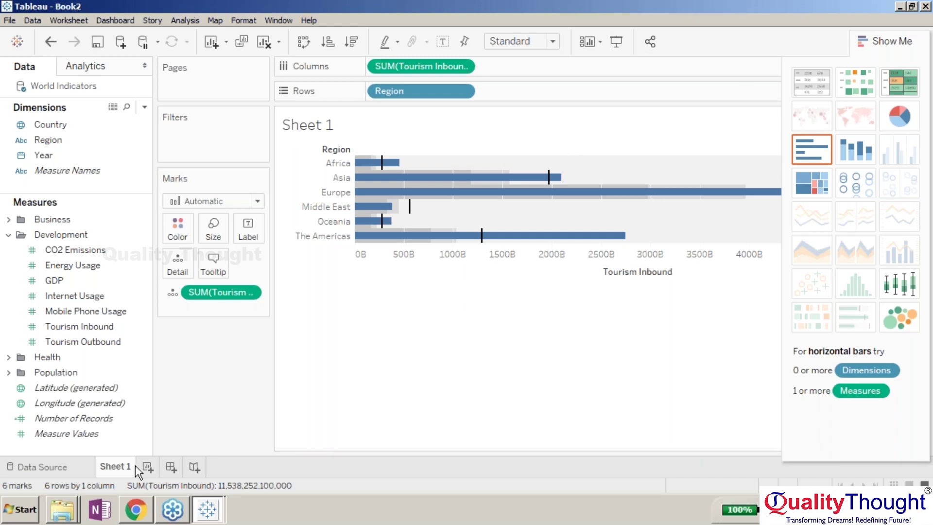
mouse_move(128, 459)
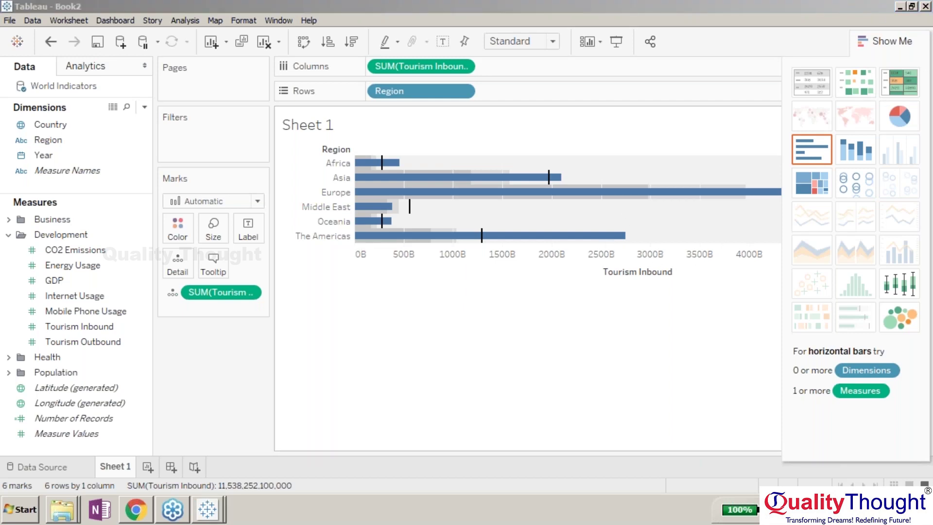
mouse_move(622, 235)
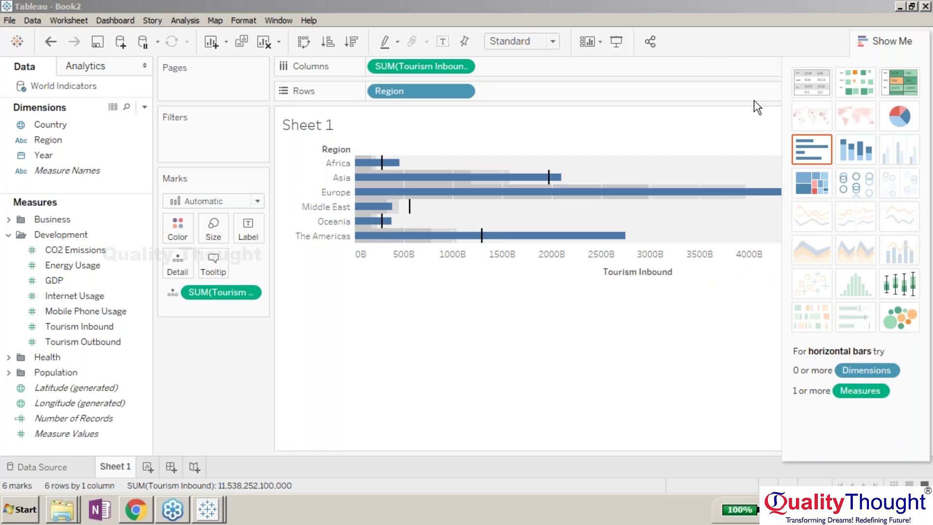
mouse_move(498, 193)
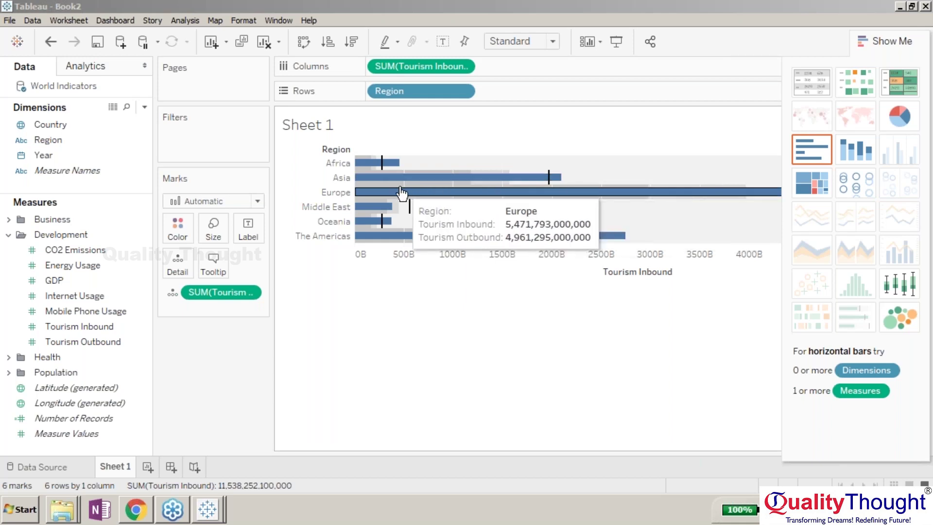
mouse_move(394, 185)
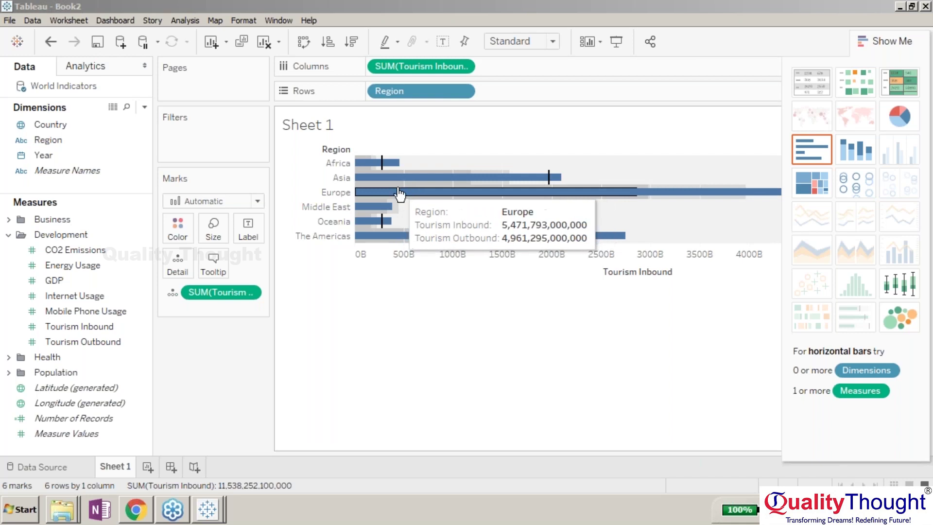
mouse_move(470, 177)
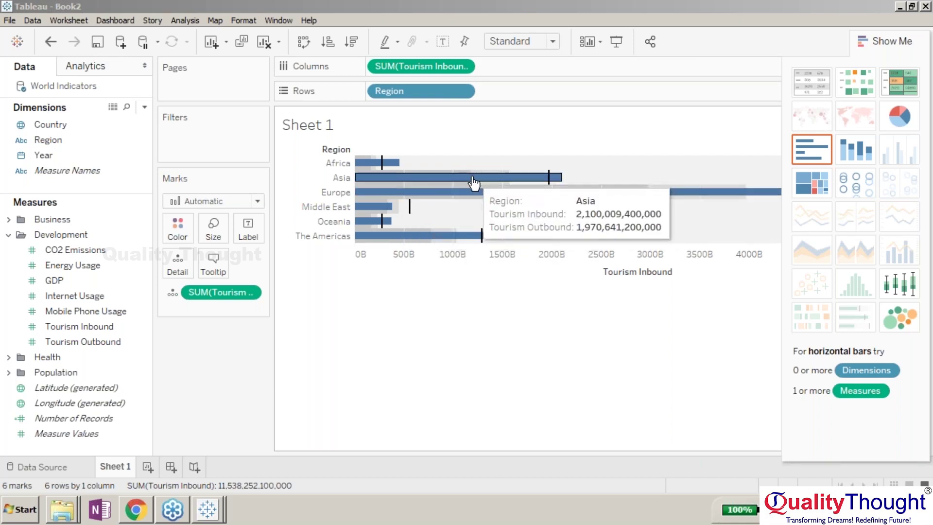
mouse_move(422, 237)
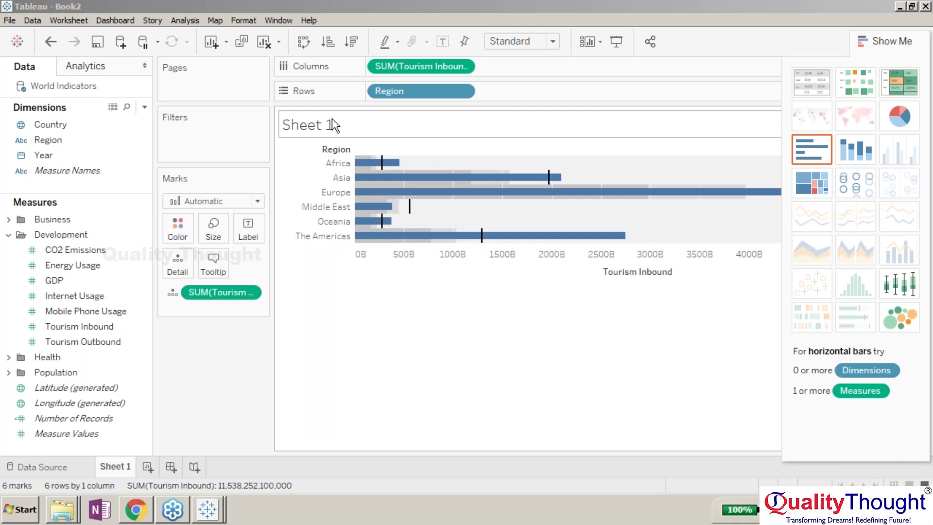
Step: Swap the reference line fields on the Tourism Inbound axis, and swap them back again
click(431, 248)
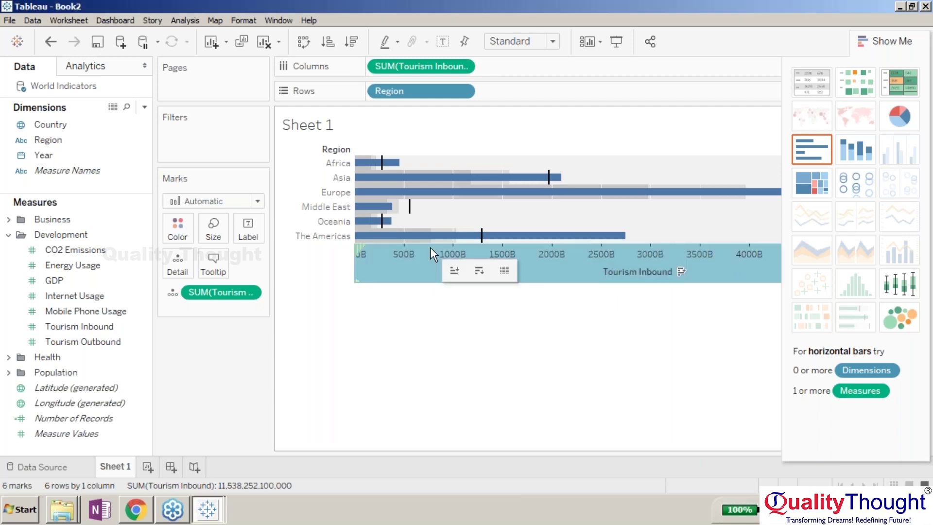
right_click(430, 247)
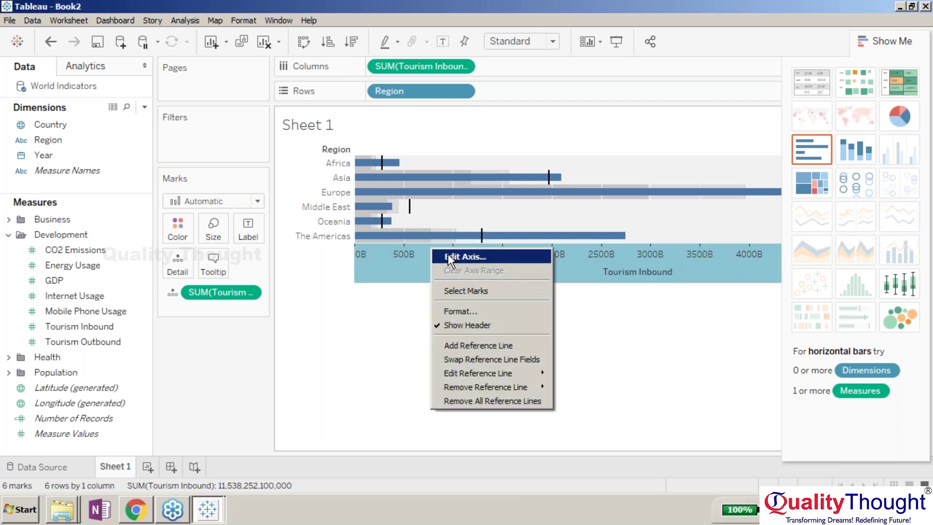
click(471, 360)
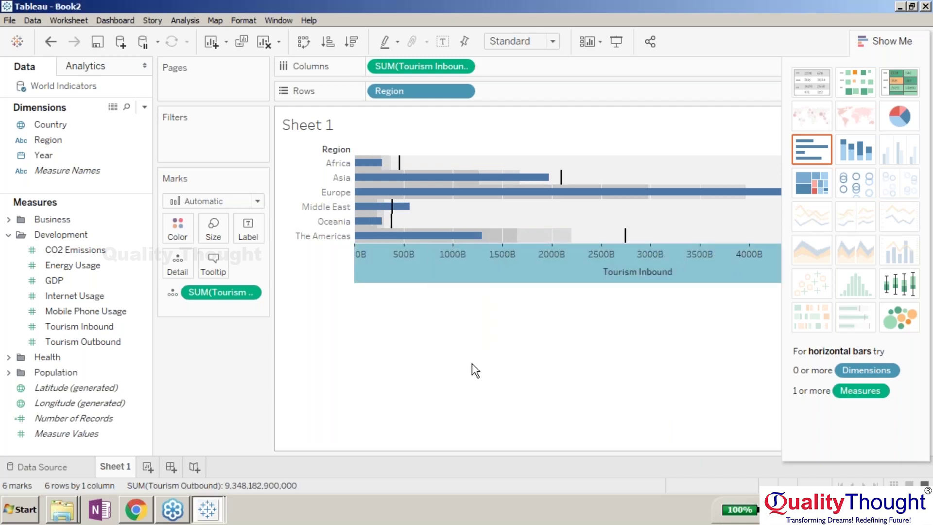
right_click(481, 250)
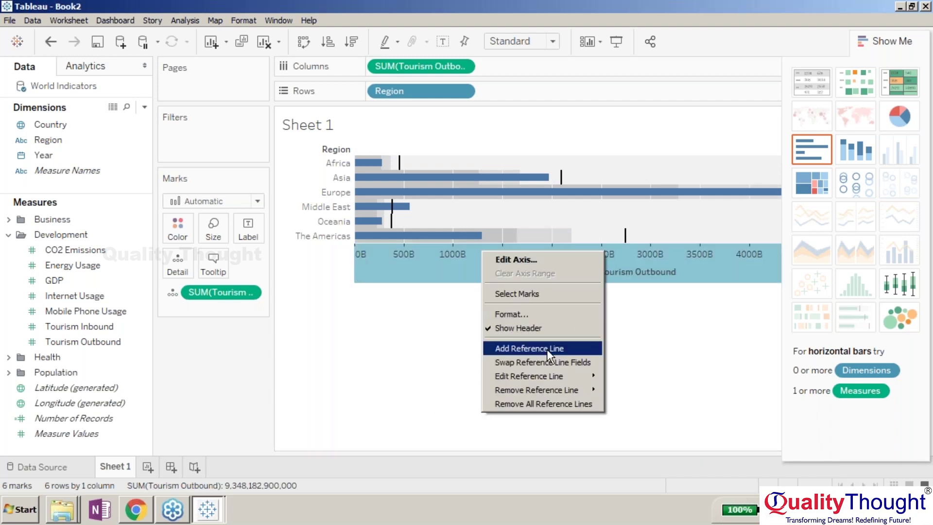
click(551, 357)
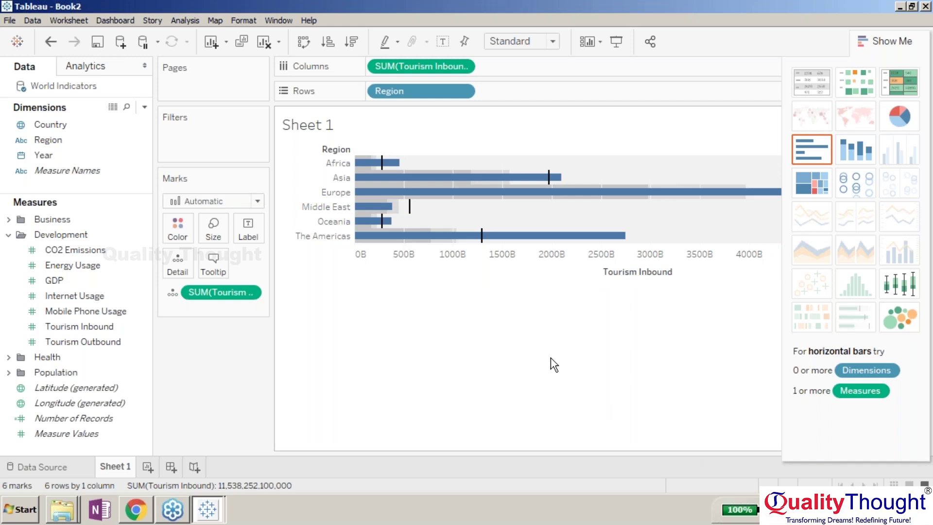
Step: Swap the bullet graph's reference line fields so Tourism Outbound forms the bars and Tourism Inbound the reference lines
right_click(517, 257)
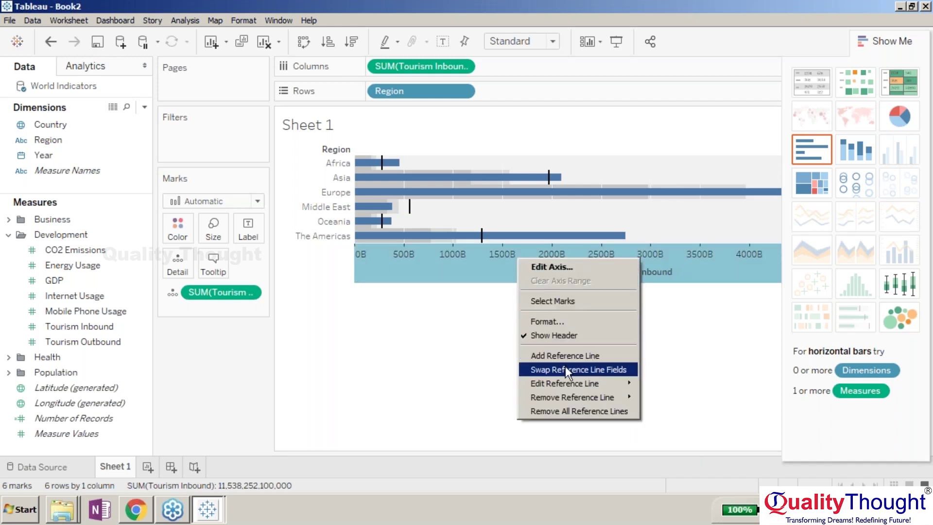
click(434, 348)
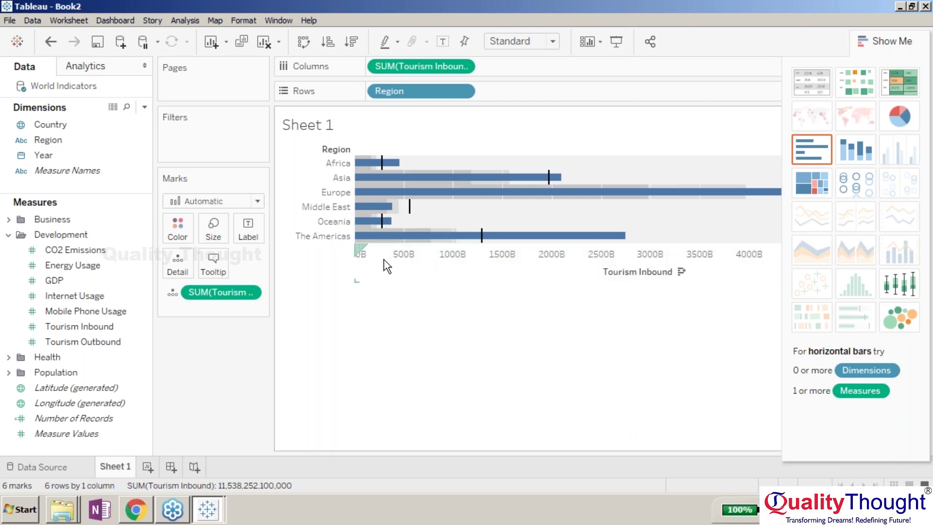
right_click(440, 259)
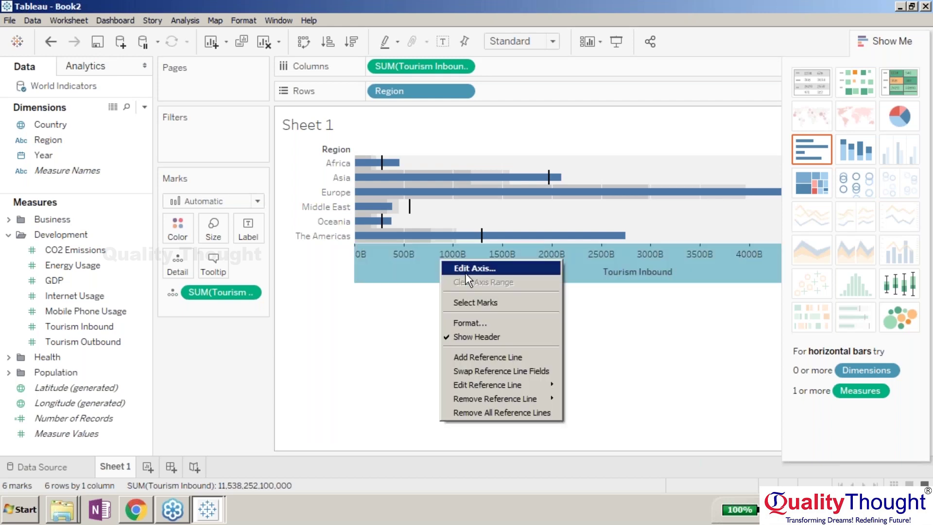
click(493, 371)
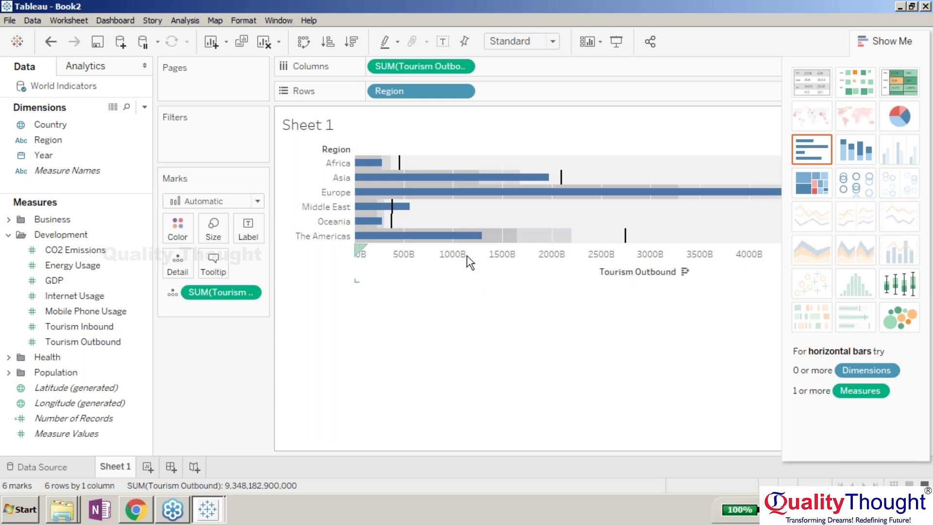
mouse_move(466, 255)
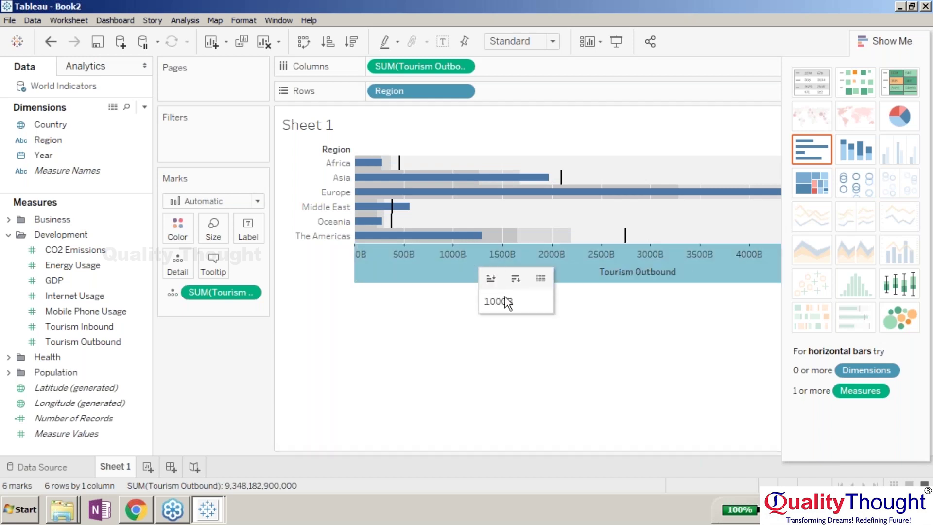
Step: Swap the reference line fields so Tourism Inbound forms the bars and Tourism Outbound the reference lines
right_click(464, 262)
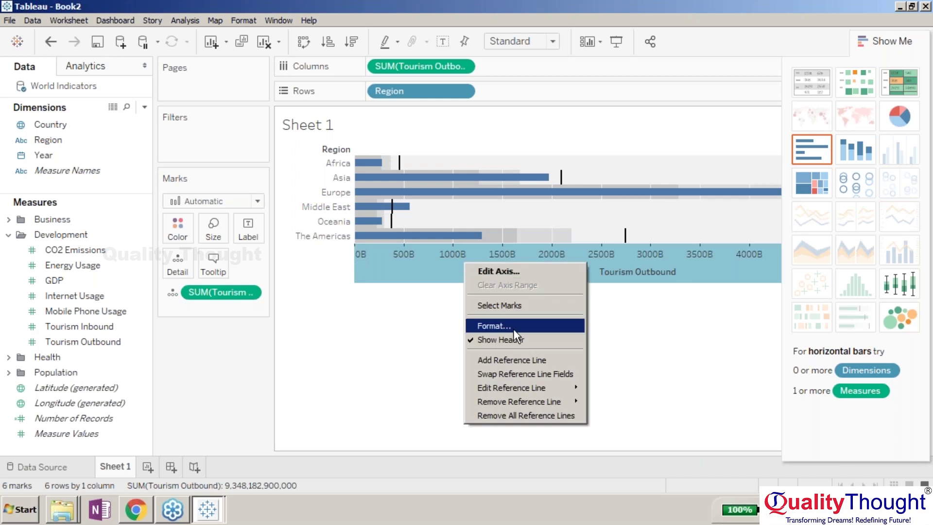
click(519, 373)
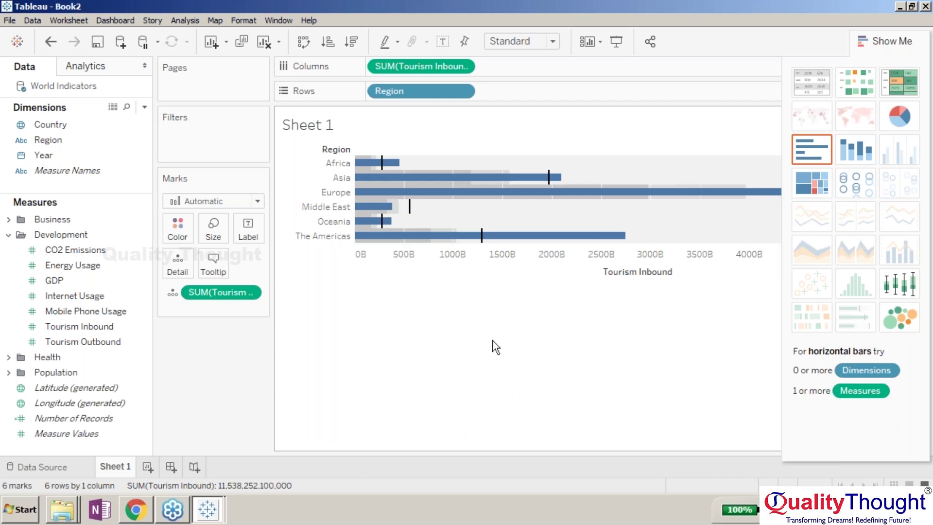
Step: Preview the Band, Distribution and Box Plot types for the 60%,80% of Average Tourism Outbound reference, and change it to Line
right_click(503, 245)
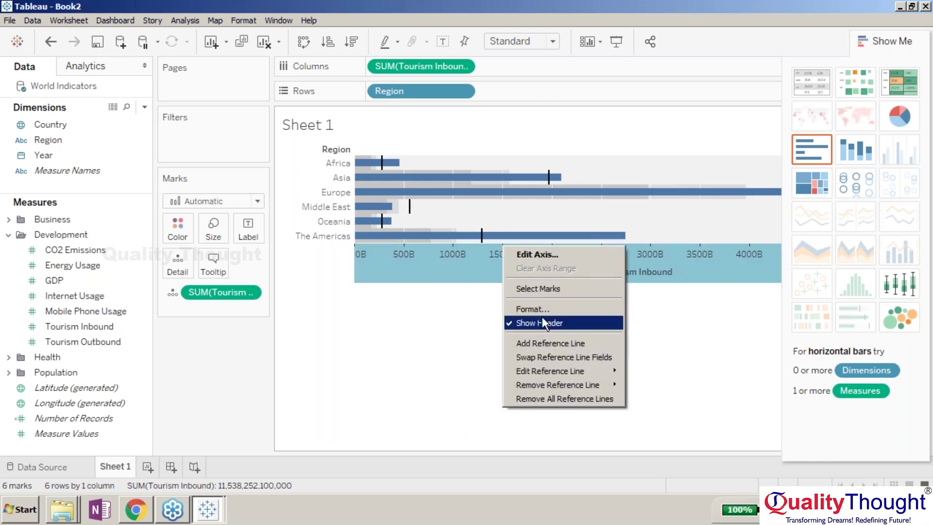
mouse_move(559, 370)
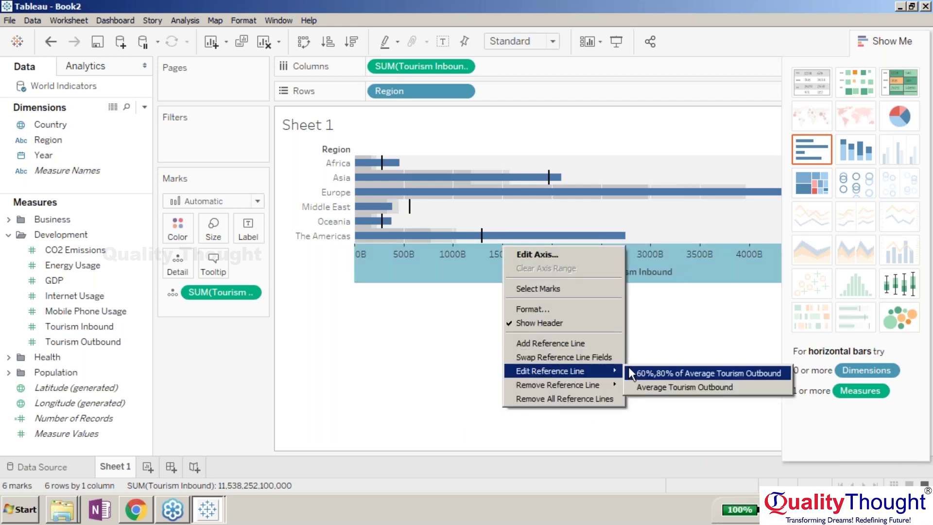
click(692, 376)
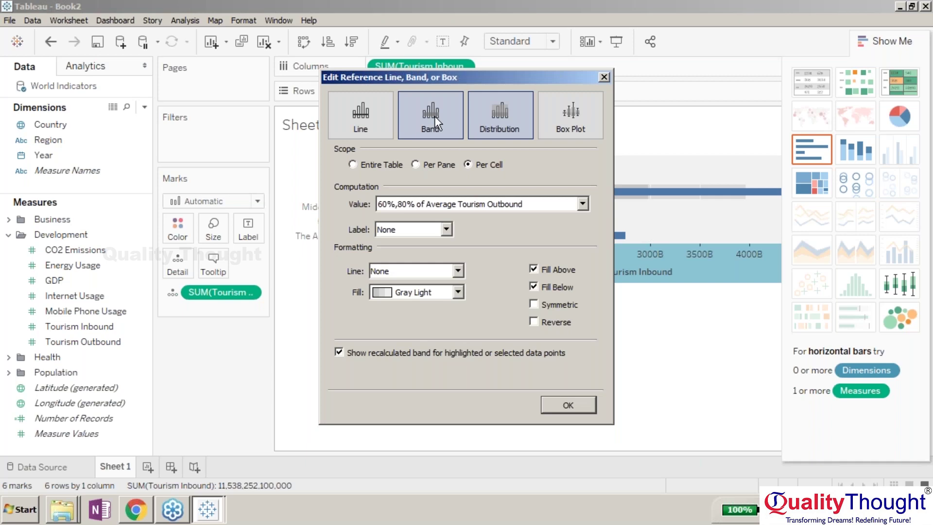
click(435, 115)
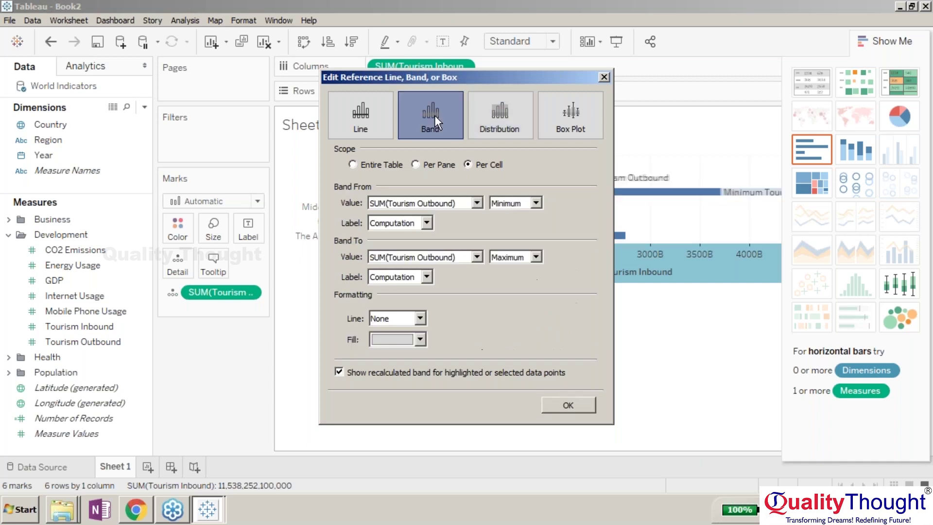
click(354, 113)
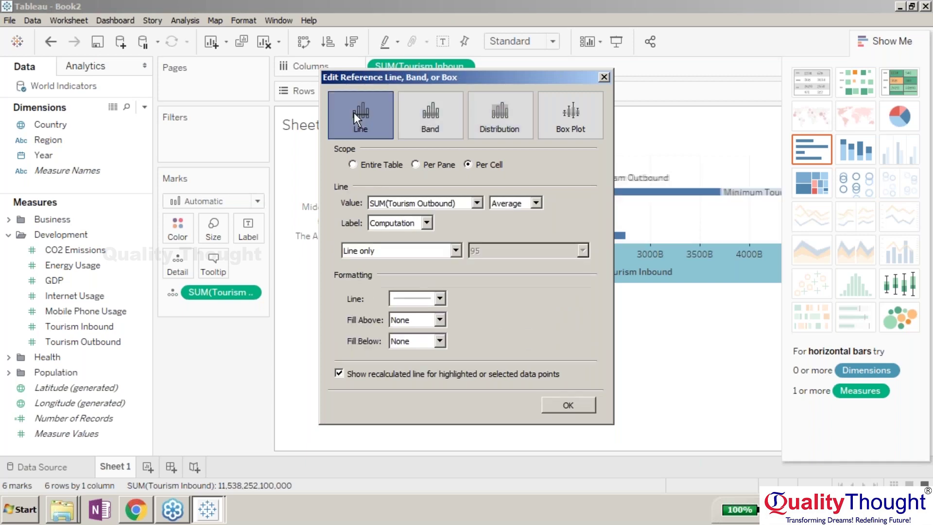
drag(467, 78, 160, 38)
click(121, 77)
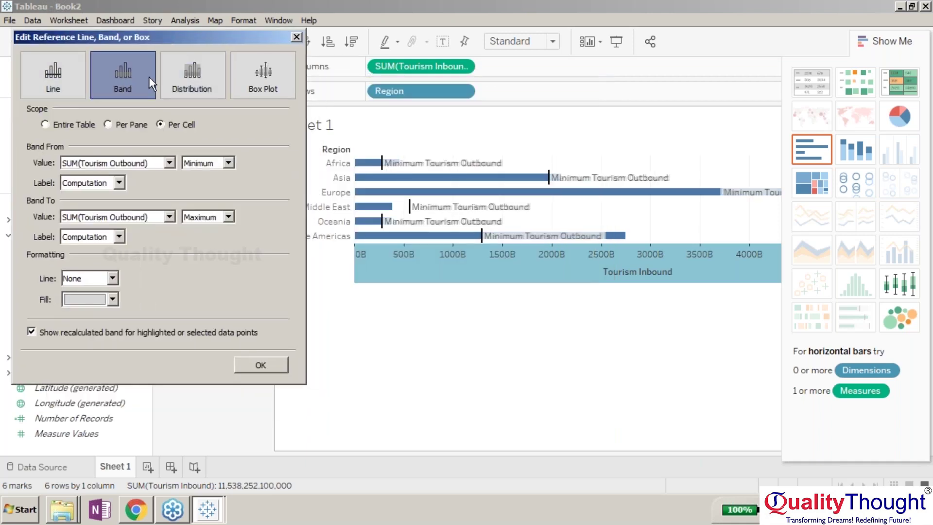
click(177, 77)
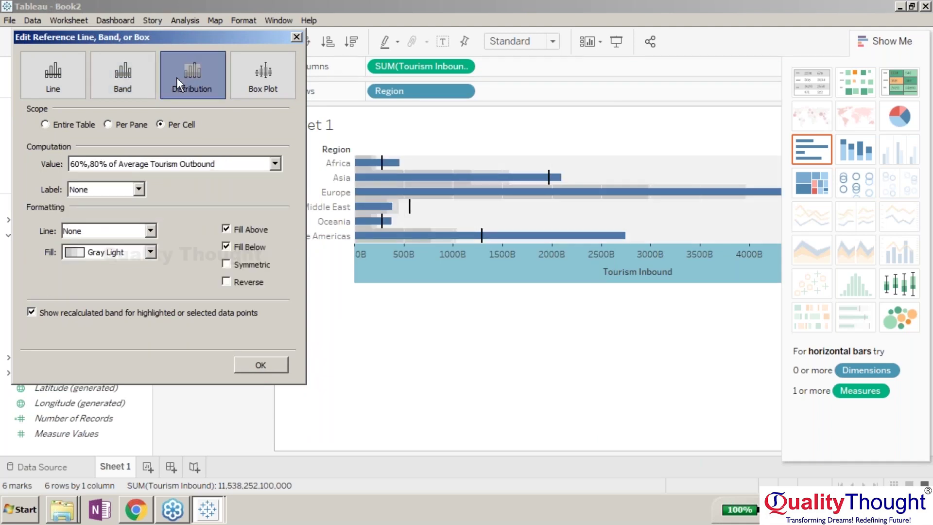
click(247, 78)
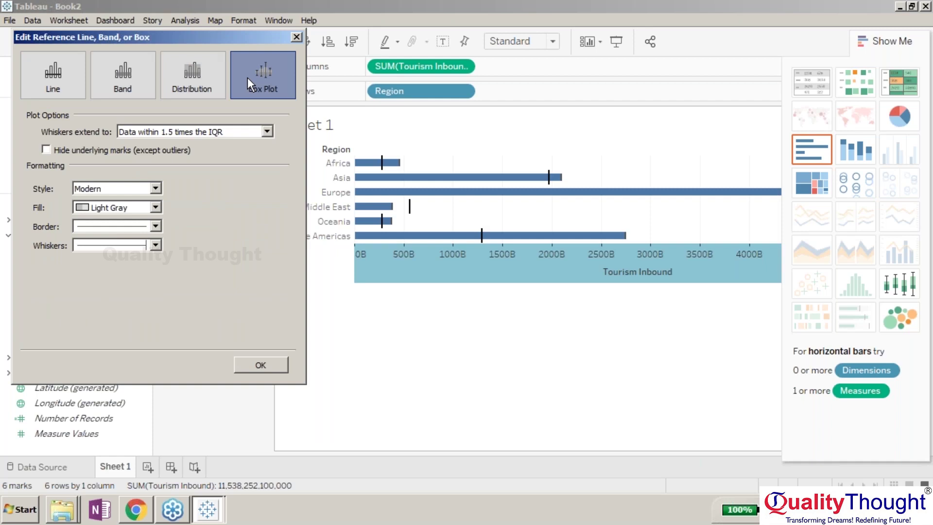
click(63, 62)
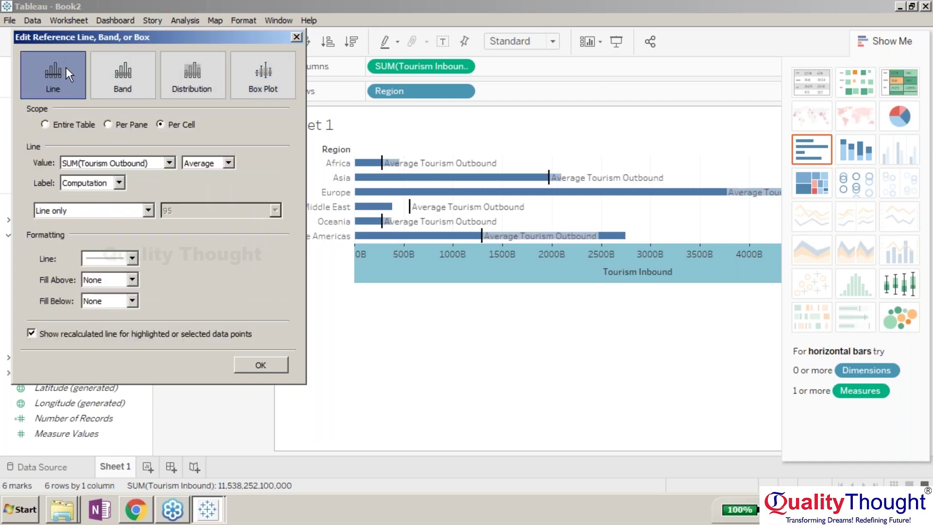
click(296, 36)
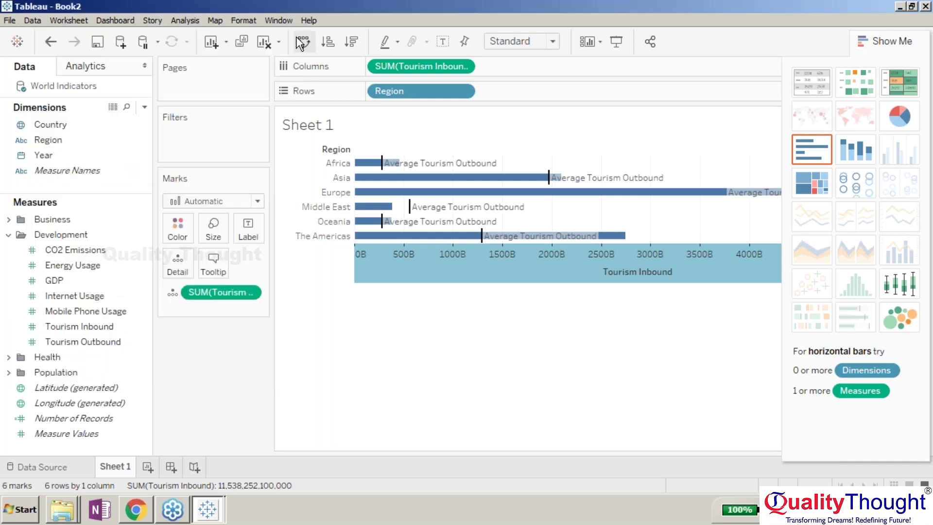
Step: Change the added Average Tourism Outbound line into a per-cell Distribution at 60%,80% of Average Tourism Outbound with Computation labels
right_click(515, 256)
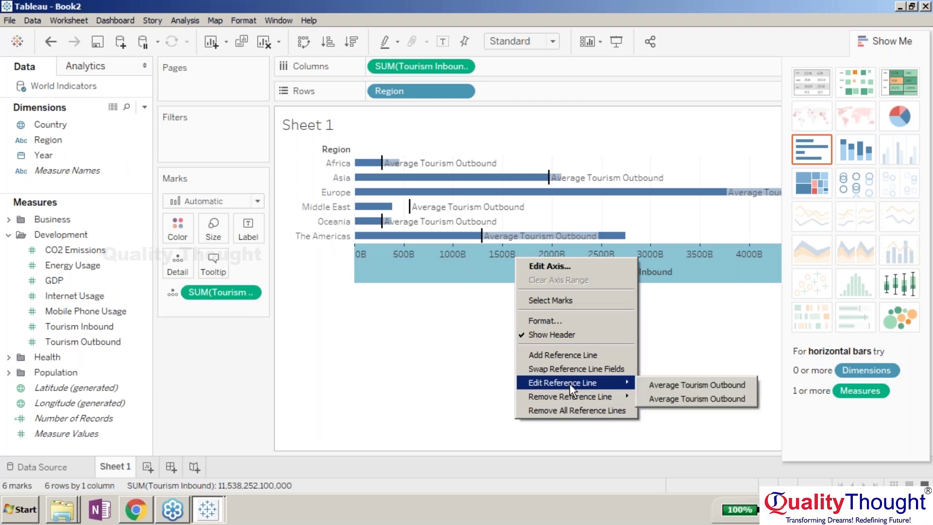
click(676, 385)
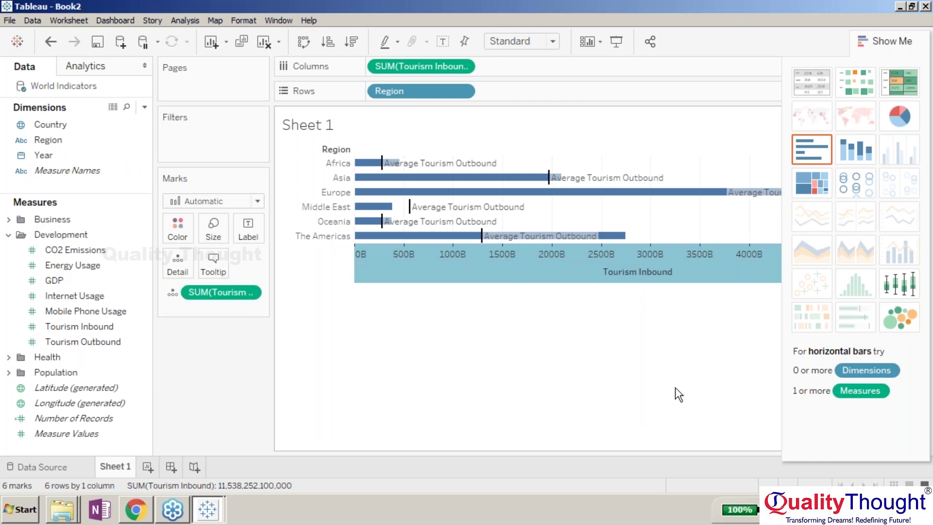
click(481, 127)
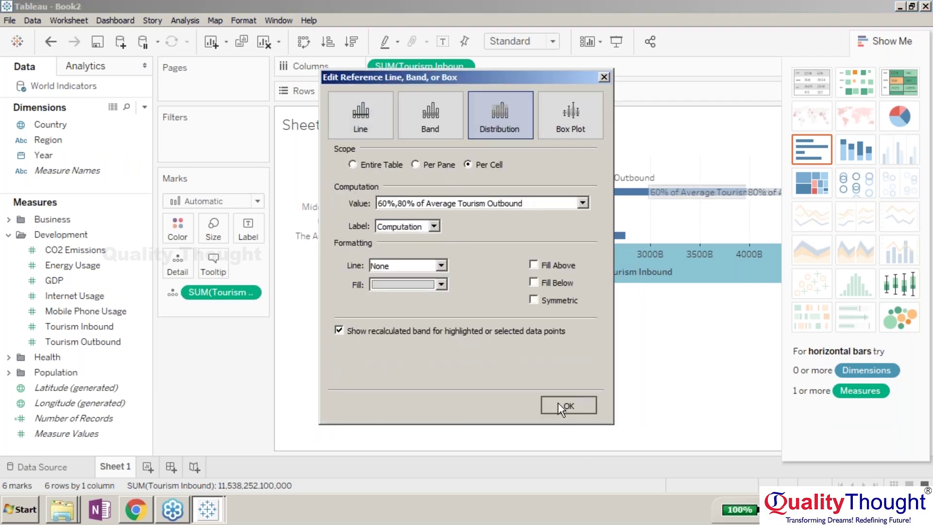
click(558, 402)
right_click(518, 264)
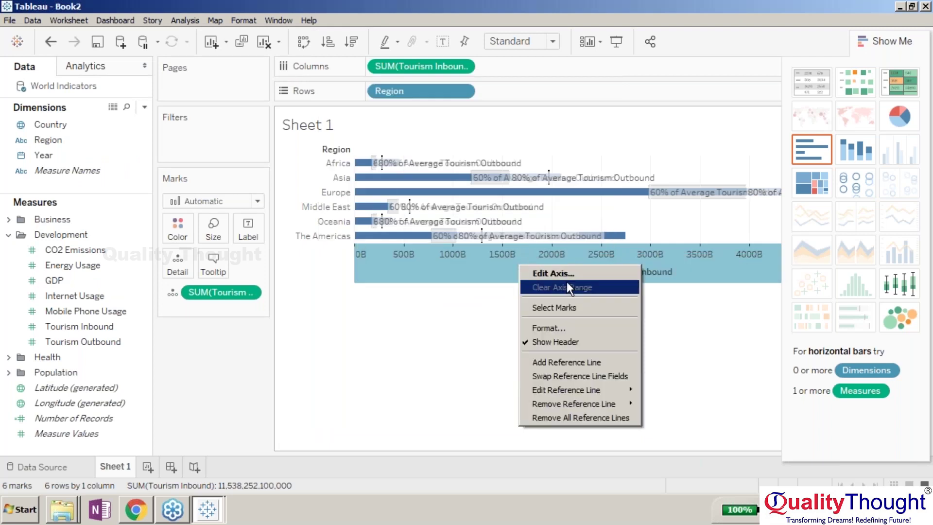
mouse_move(581, 388)
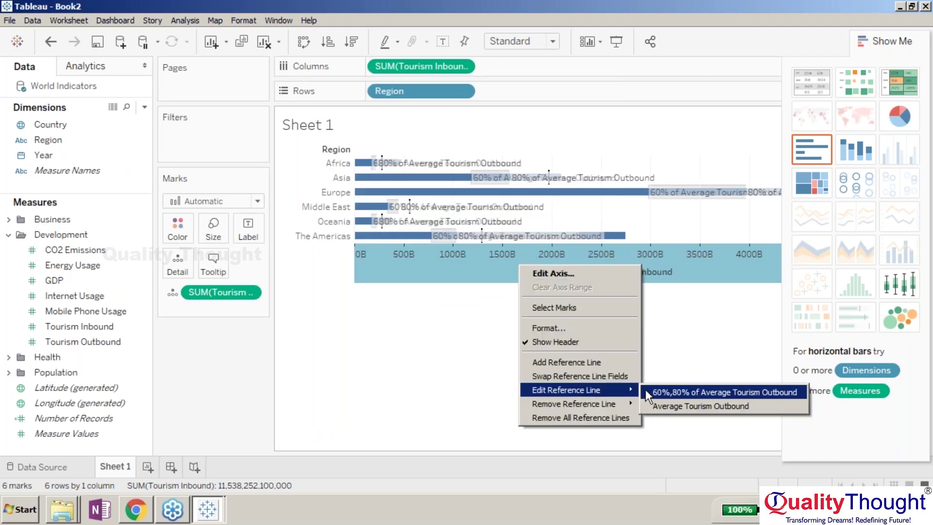
click(525, 342)
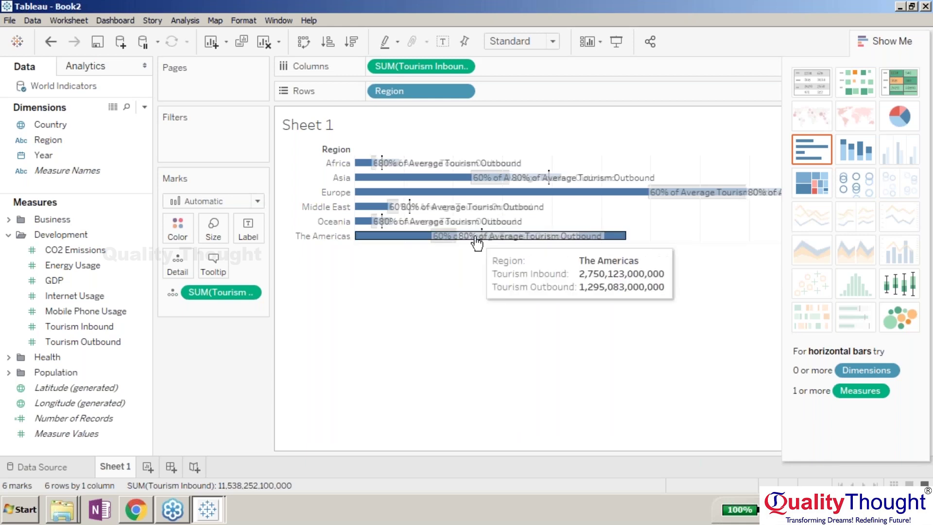
key(ctrl+z)
Step: Swap the labelled bullet graph's reference line fields, and swap them back so Tourism Inbound forms the bars
right_click(495, 255)
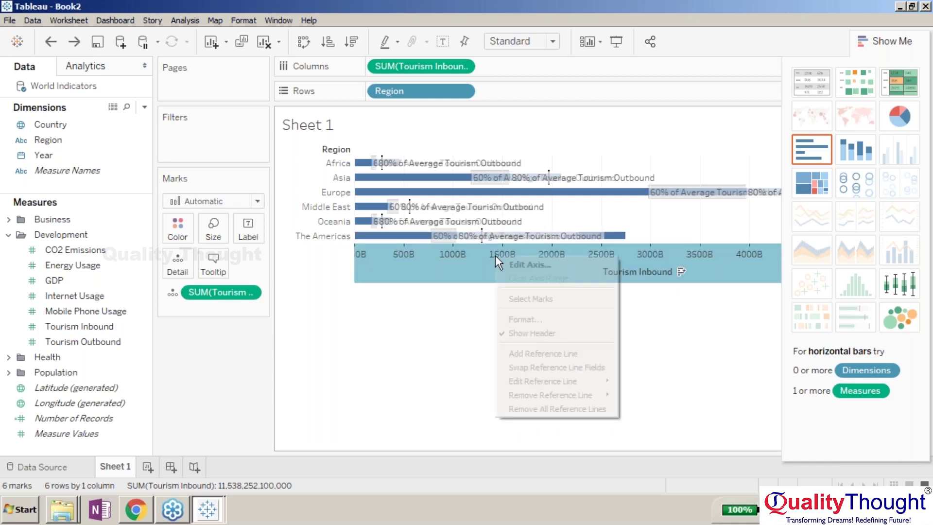
click(586, 369)
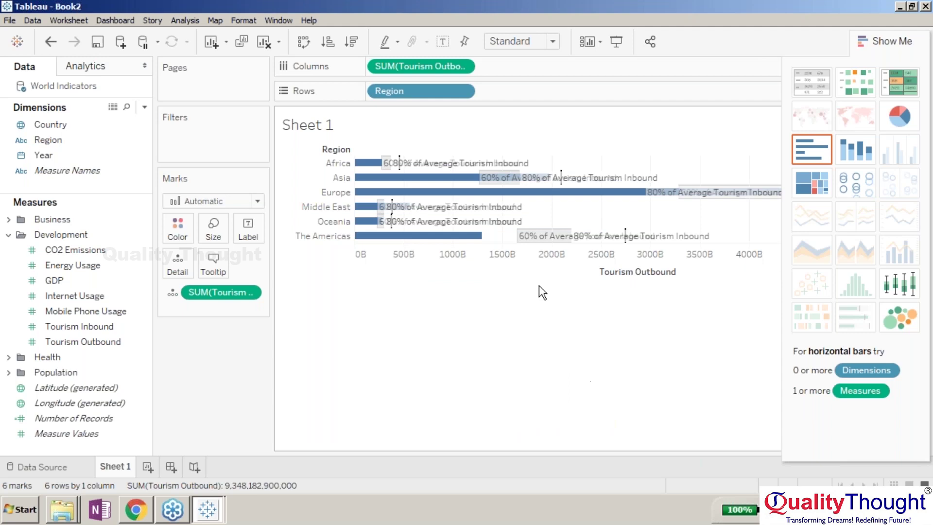
right_click(518, 255)
click(593, 363)
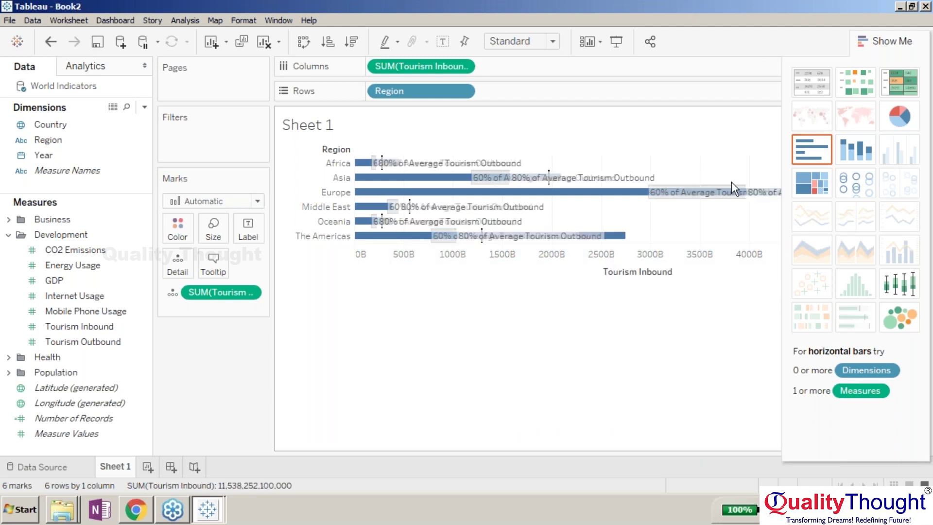
Step: Examine the Europe, Africa and Asia bars and the 60% and 80% of Average Tourism Outbound markers in the bullet graph
mouse_move(718, 196)
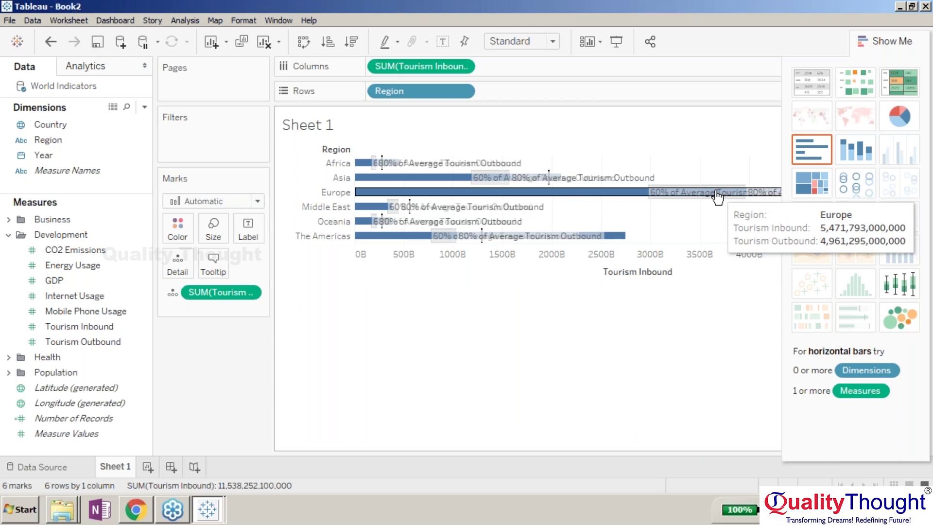
click(596, 193)
click(521, 299)
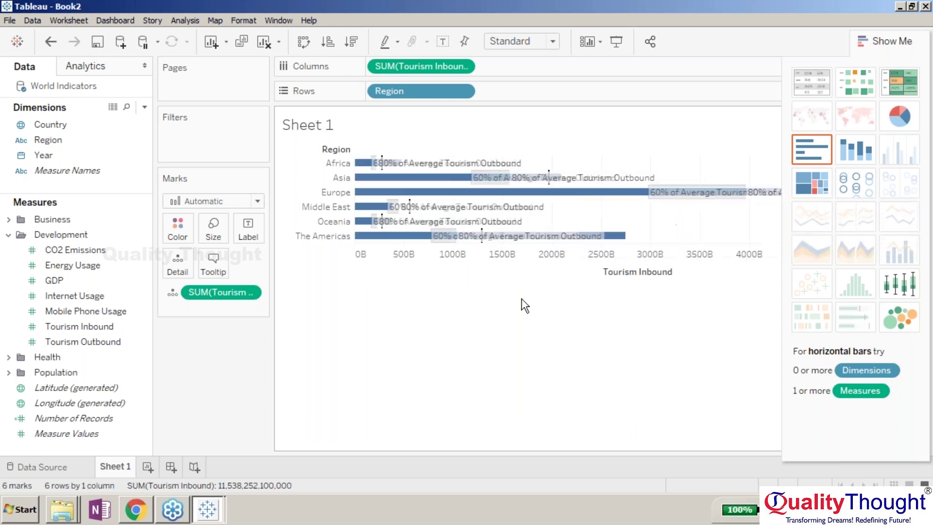
mouse_move(377, 169)
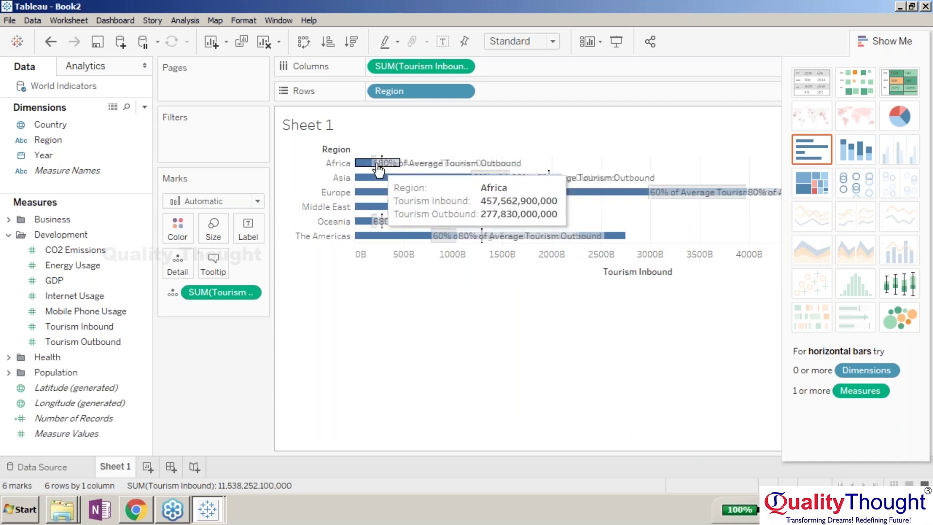
click(373, 164)
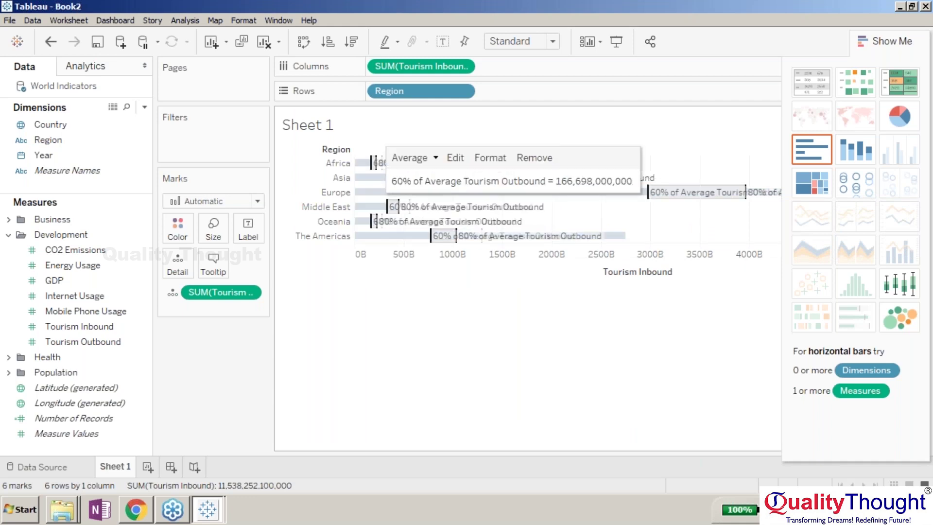
mouse_move(510, 183)
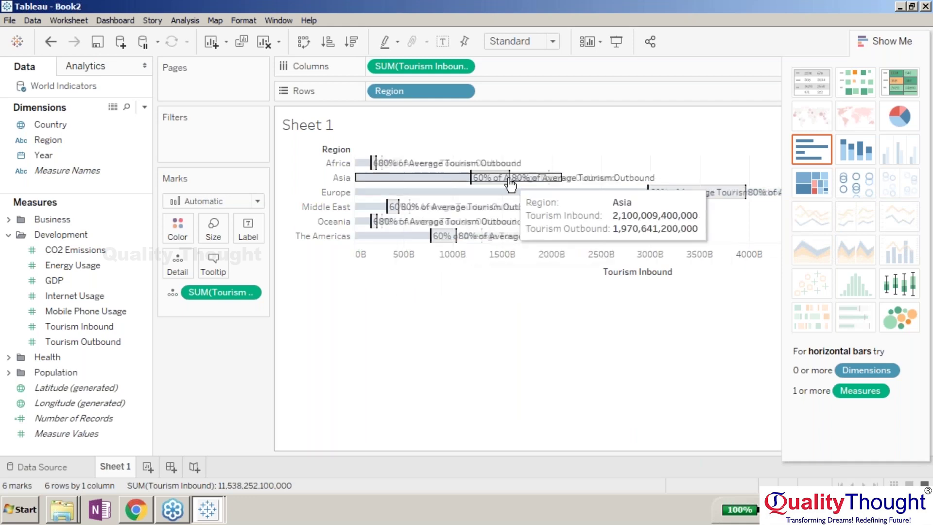
click(562, 363)
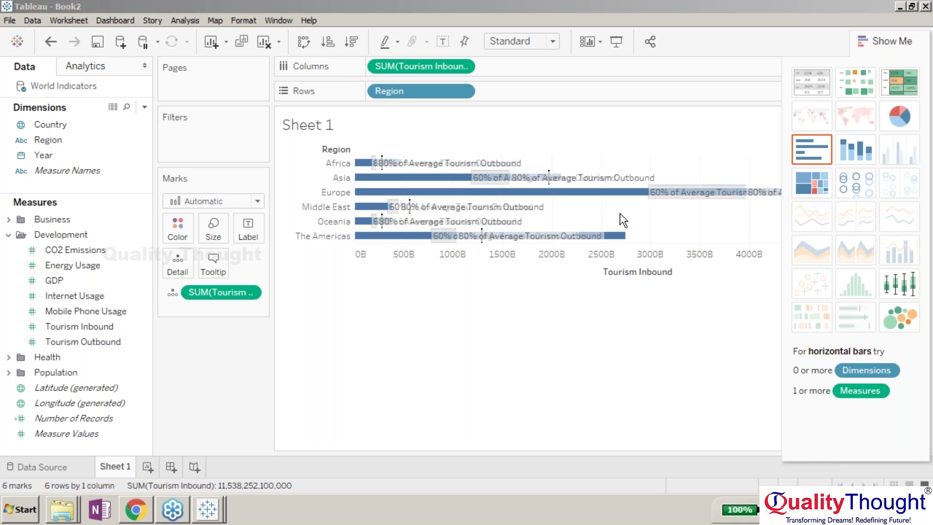
mouse_move(502, 203)
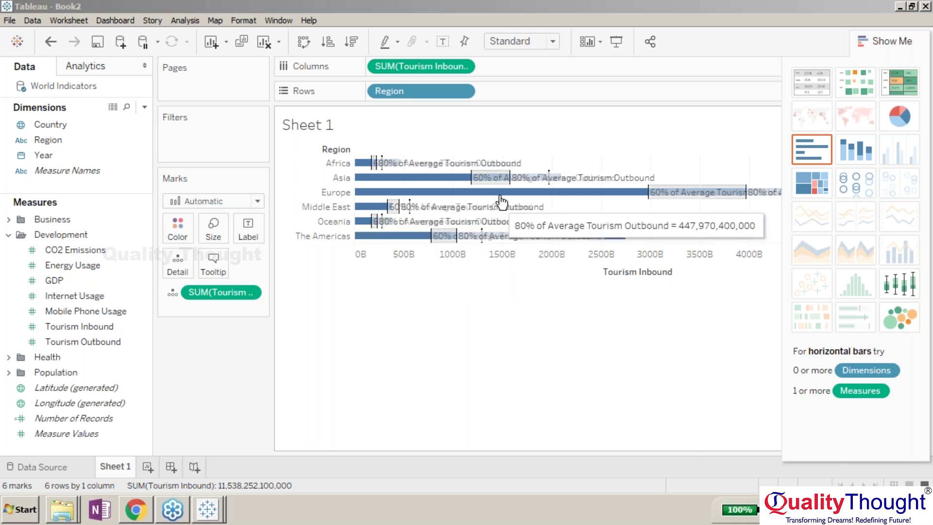
mouse_move(373, 179)
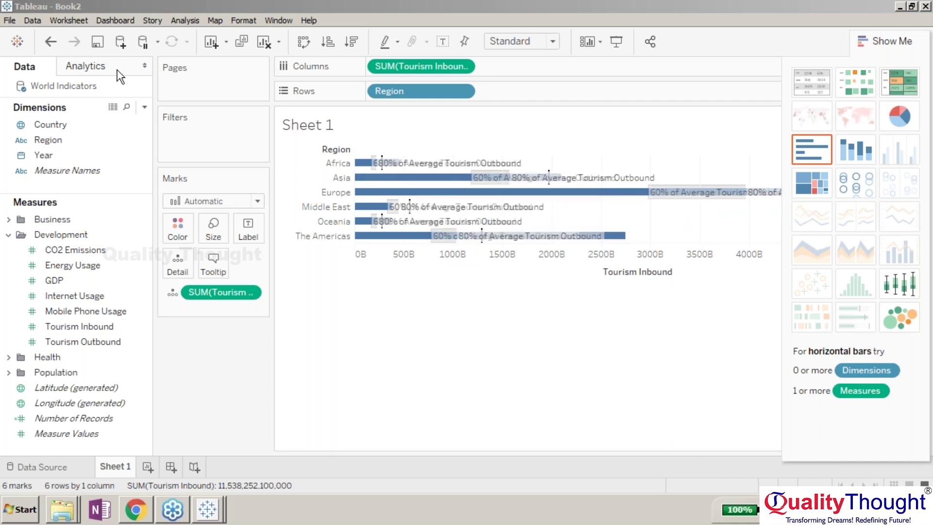
Step: Look over the analytics options available for the bullet graph, and return to the World Indicators fields
click(415, 9)
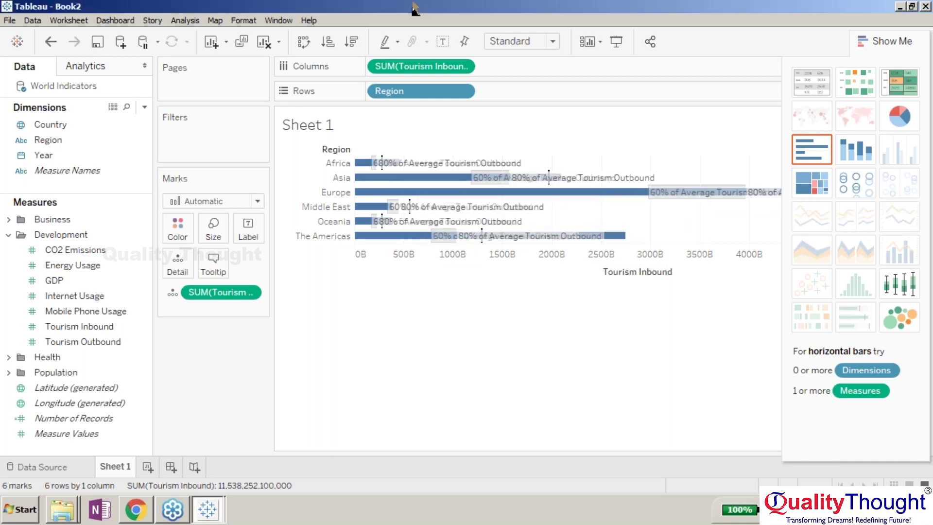
click(83, 68)
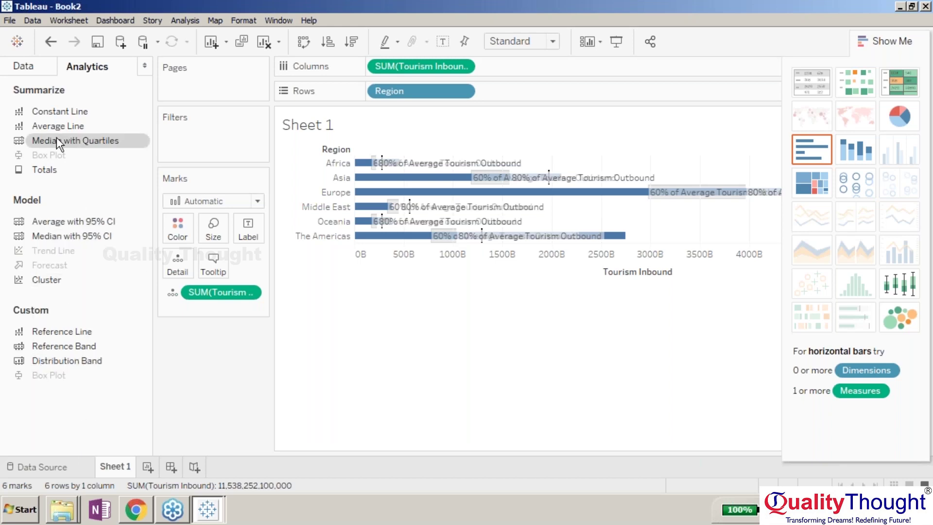
click(37, 68)
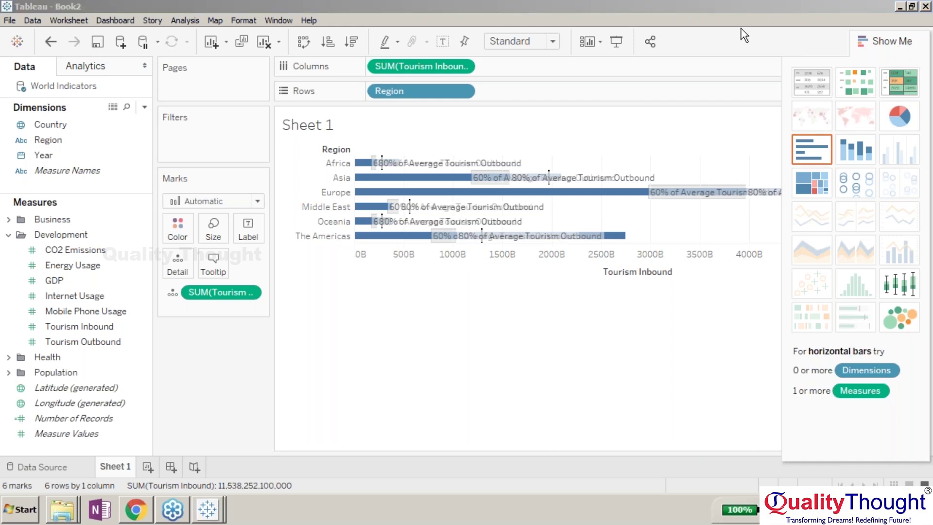
click(589, 314)
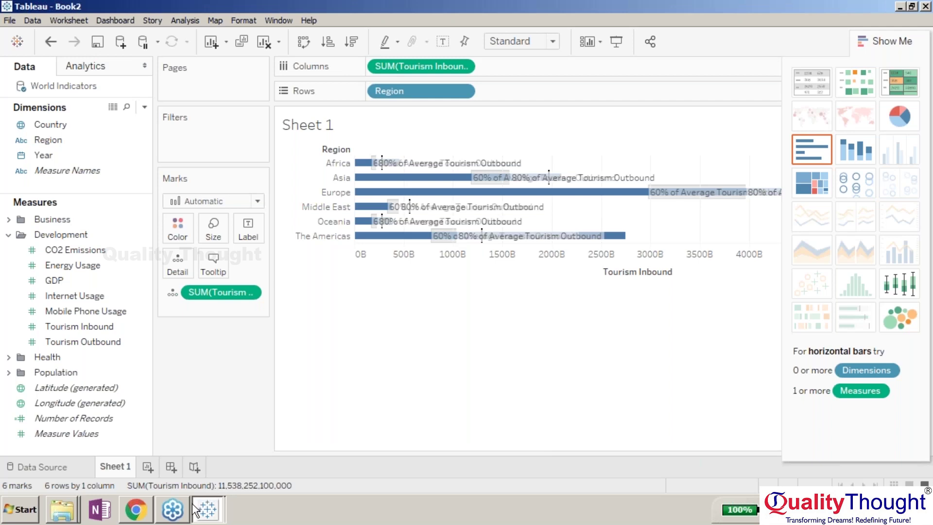
Step: Switch to the Basic Charts in tableau workbook and leave its start page for the empty Sheet 10
mouse_move(203, 514)
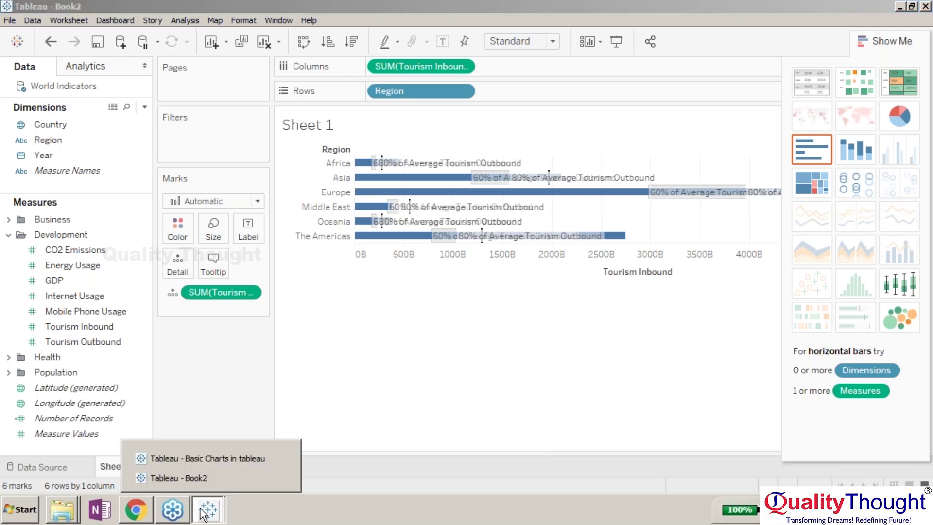
click(179, 456)
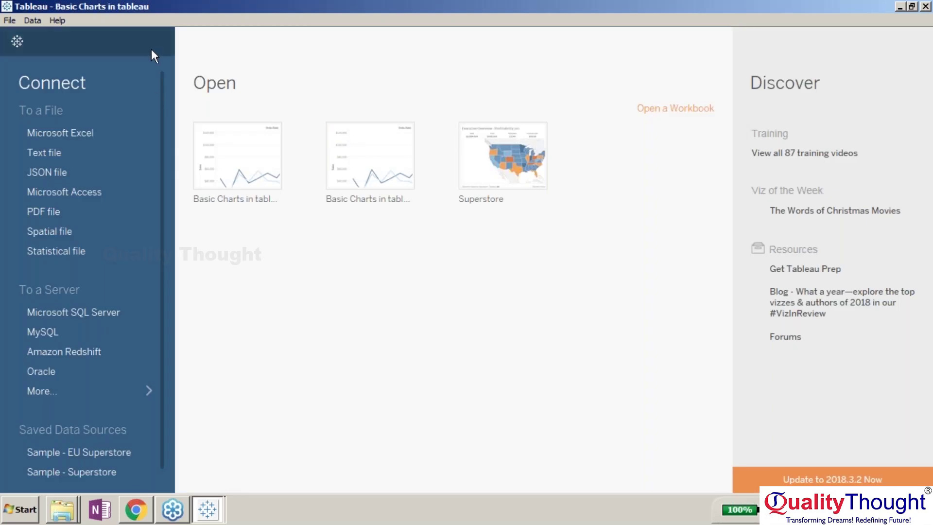
click(9, 43)
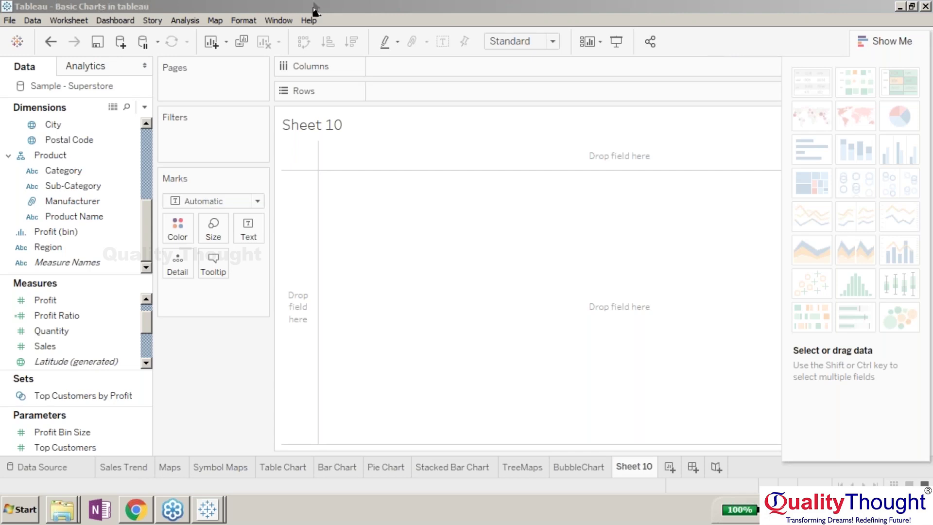
Step: Look over the analytics options for the empty Sheet 10, and return to the Sample - Superstore fields
click(107, 73)
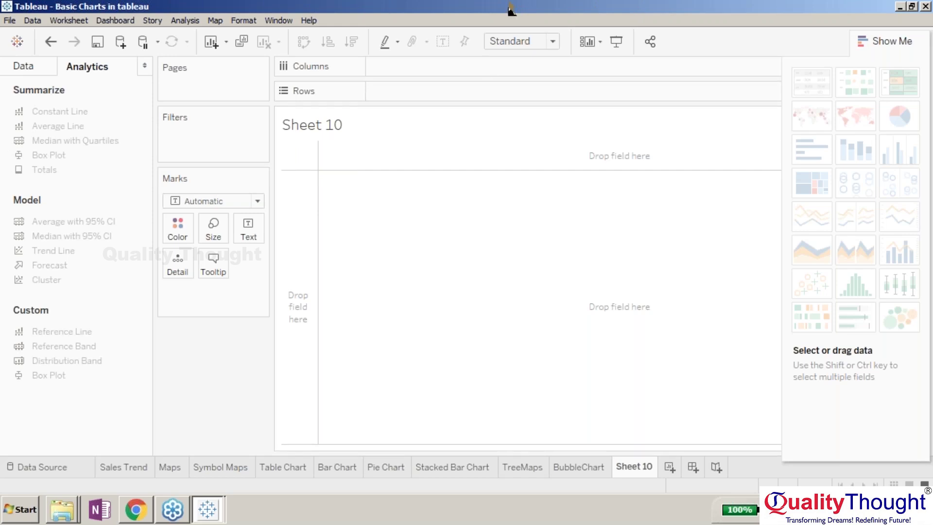
click(22, 67)
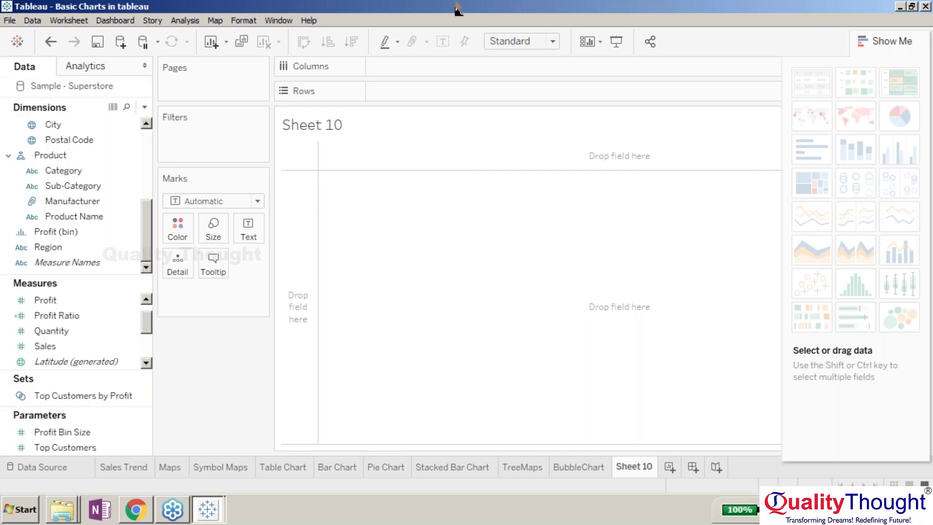